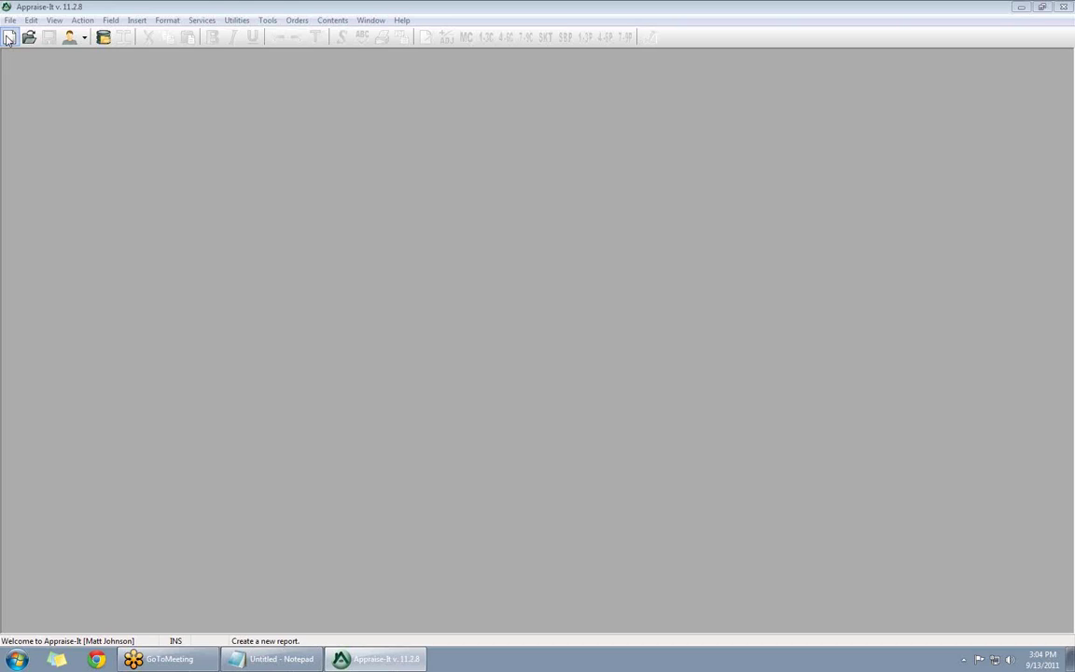
- Start a new appraisal report and search the form list for 'Bank of America'
click(7, 38)
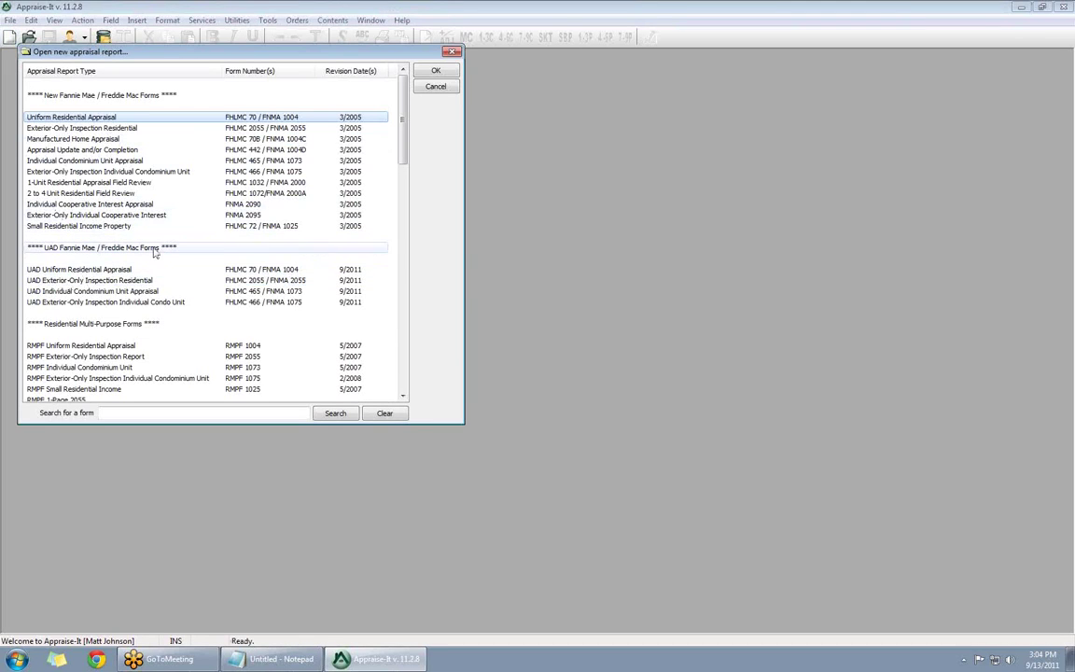
click(150, 412)
drag(257, 48, 316, 126)
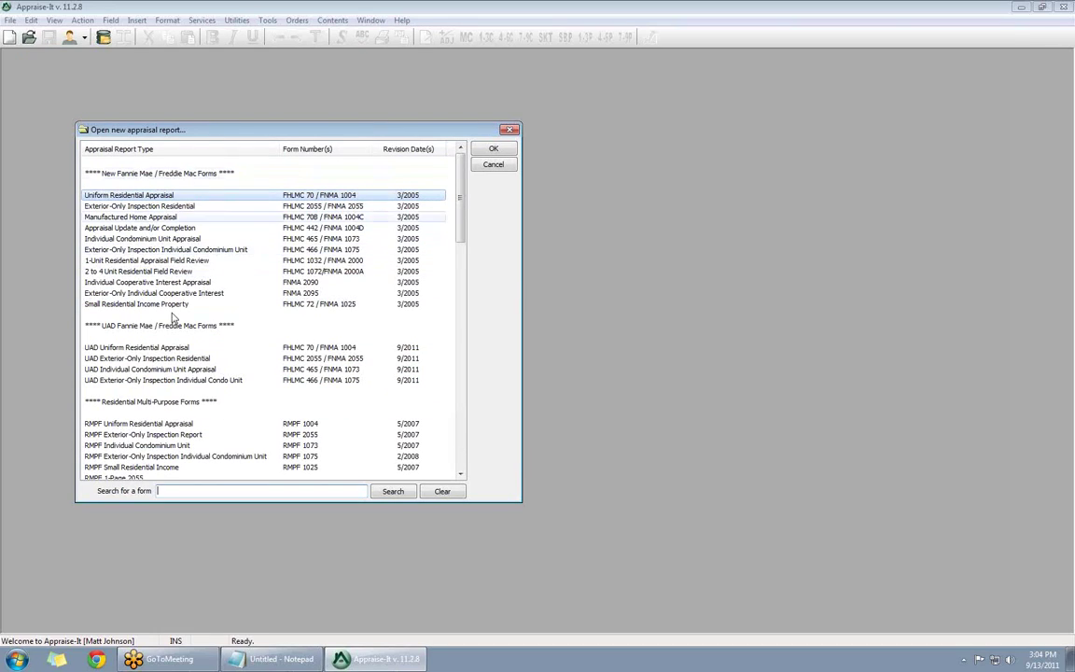
mouse_move(464, 212)
mouse_down()
mouse_move(463, 427)
mouse_move(461, 201)
mouse_up()
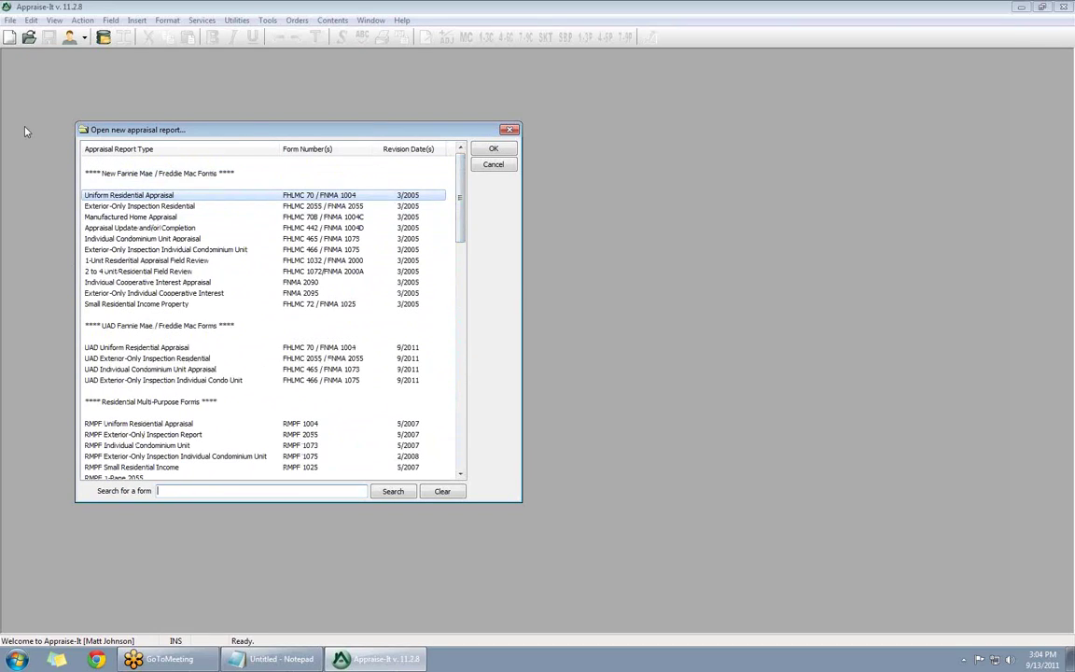
click(171, 493)
text(Bank of America)
key(Return)
click(108, 198)
click(108, 239)
click(136, 284)
drag(224, 490, 164, 491)
key(BackSpace)
key(BackSpace)
key(BackSpace)
text(2055)
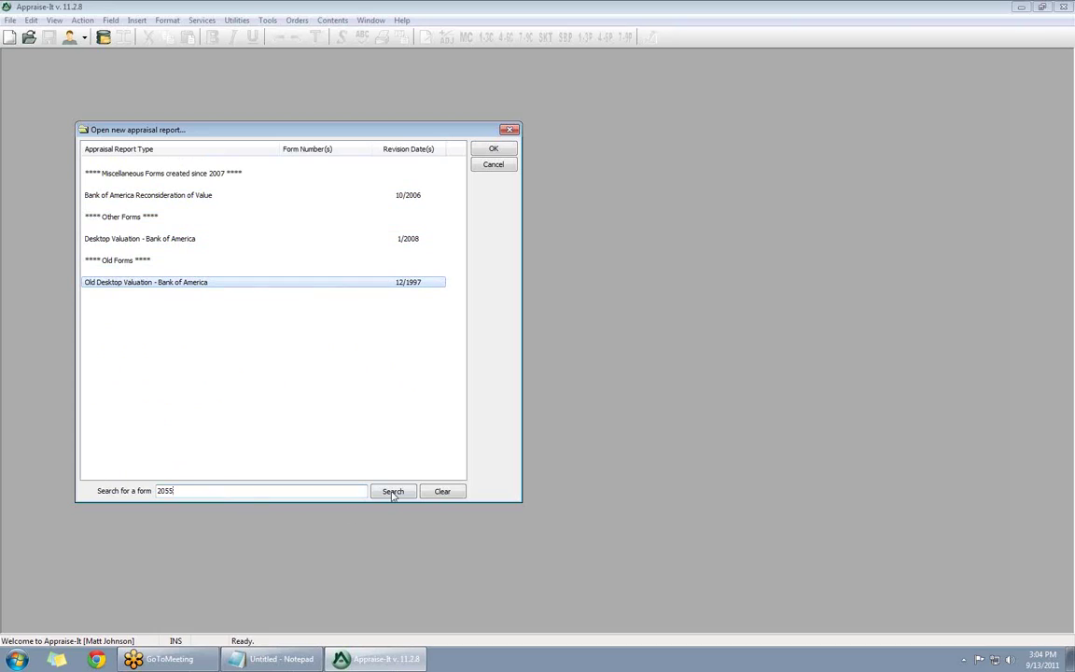
click(392, 490)
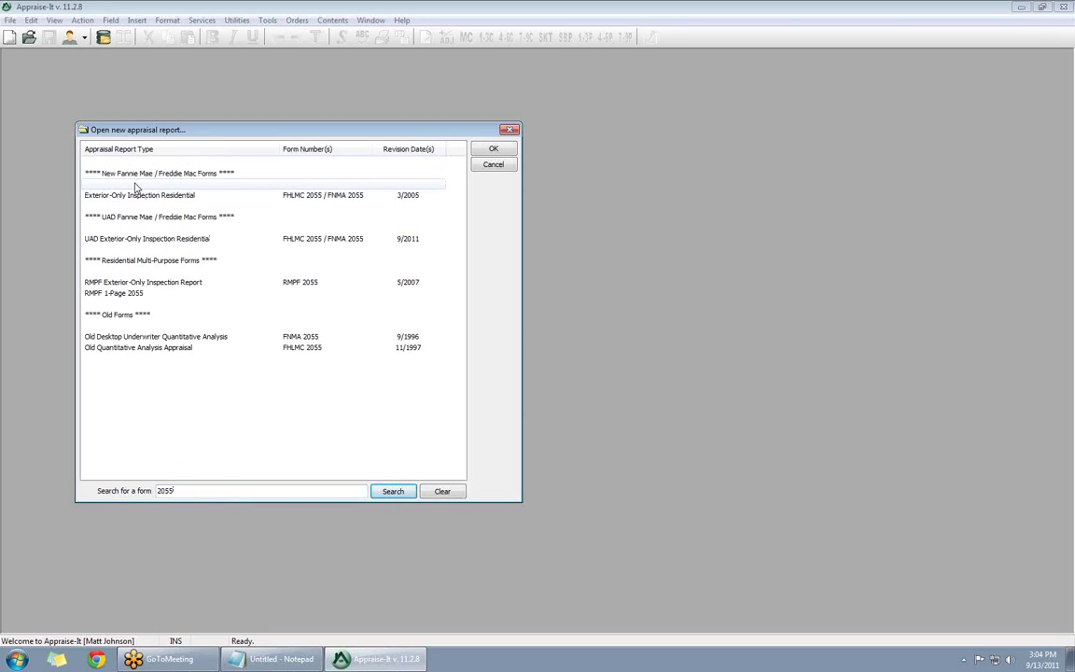
click(446, 494)
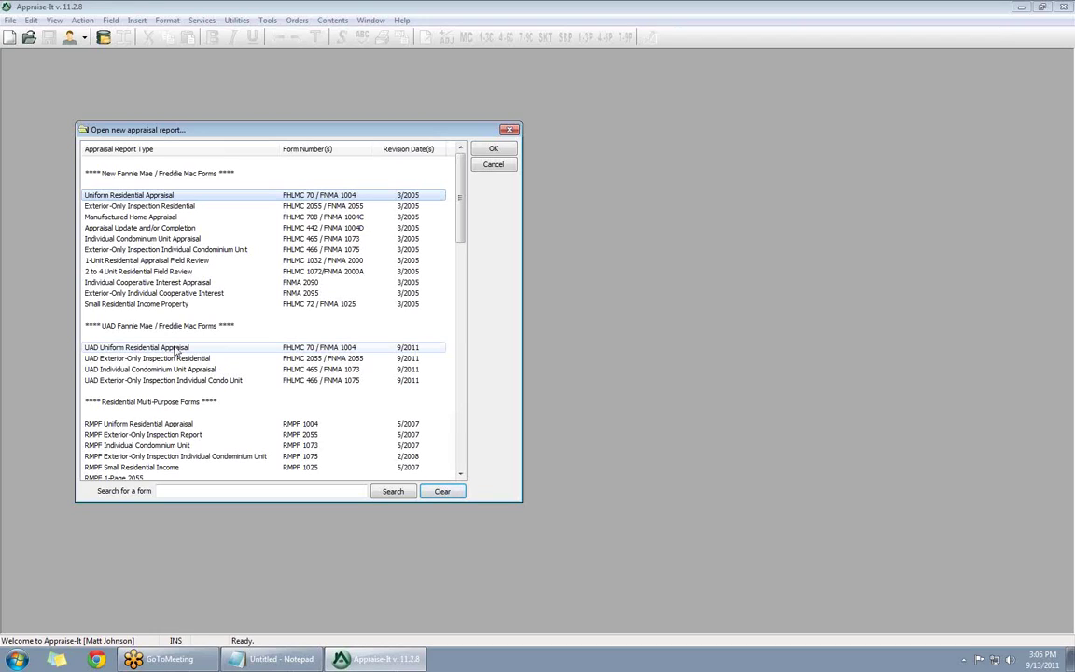
- Choose the UAD Uniform Residential Appraisal form and move the skeleton chooser aside
double_click(176, 350)
drag(181, 161, 709, 151)
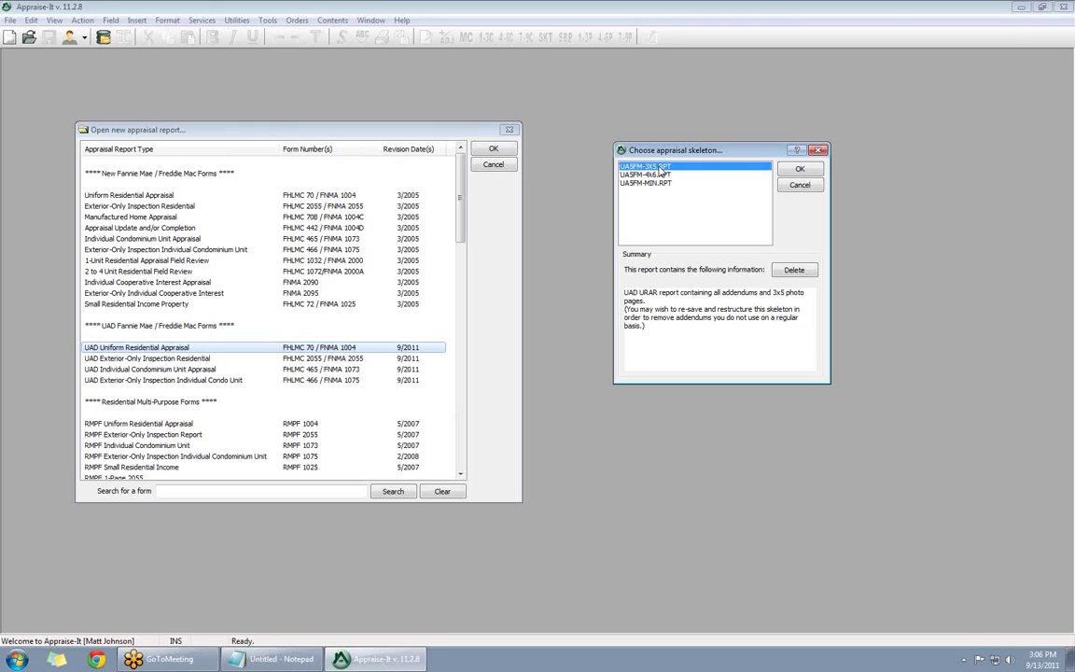
- Create report file 11090004 from the UASFM-3X5.RPT skeleton
click(782, 170)
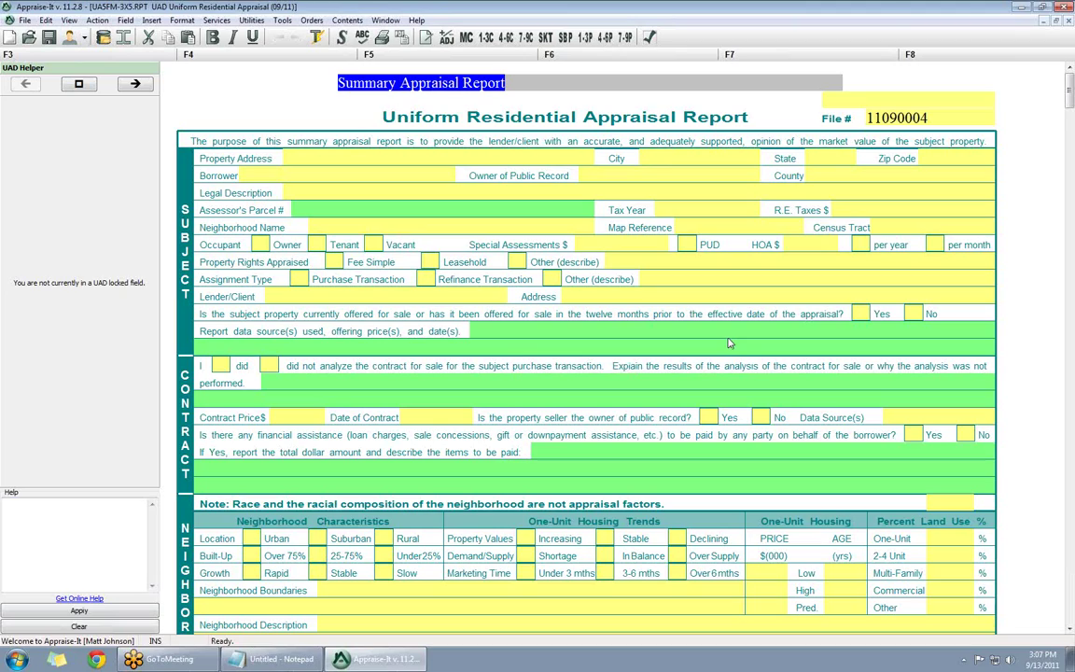
- Select the Report data source(s) field so the UAD Helper shows its Days on Market options
click(687, 336)
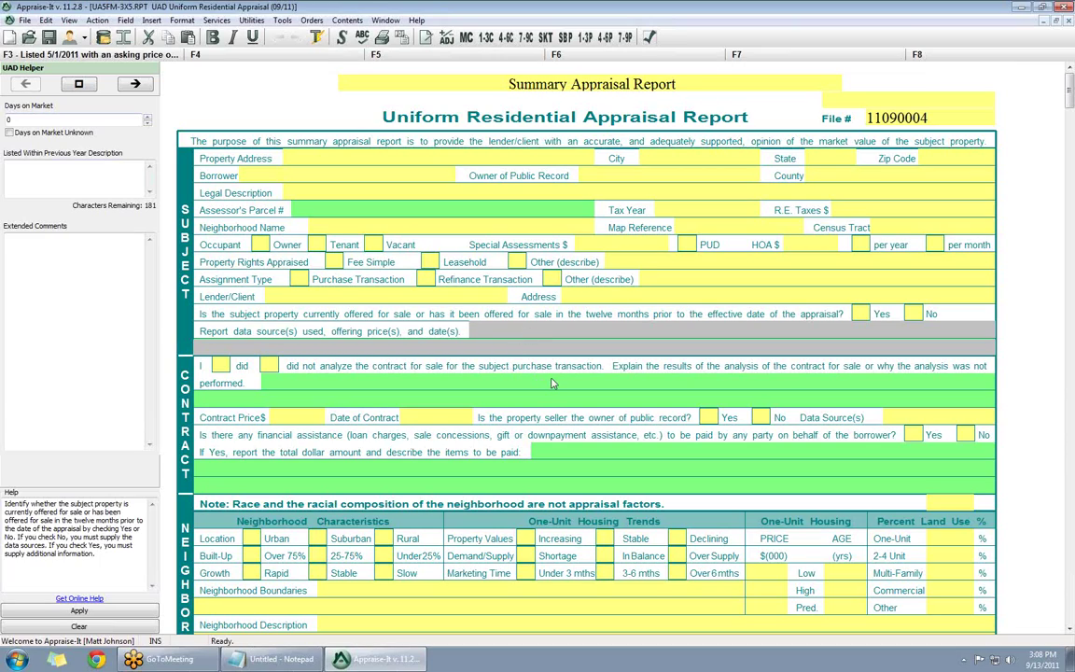
click(525, 331)
click(43, 119)
click(627, 385)
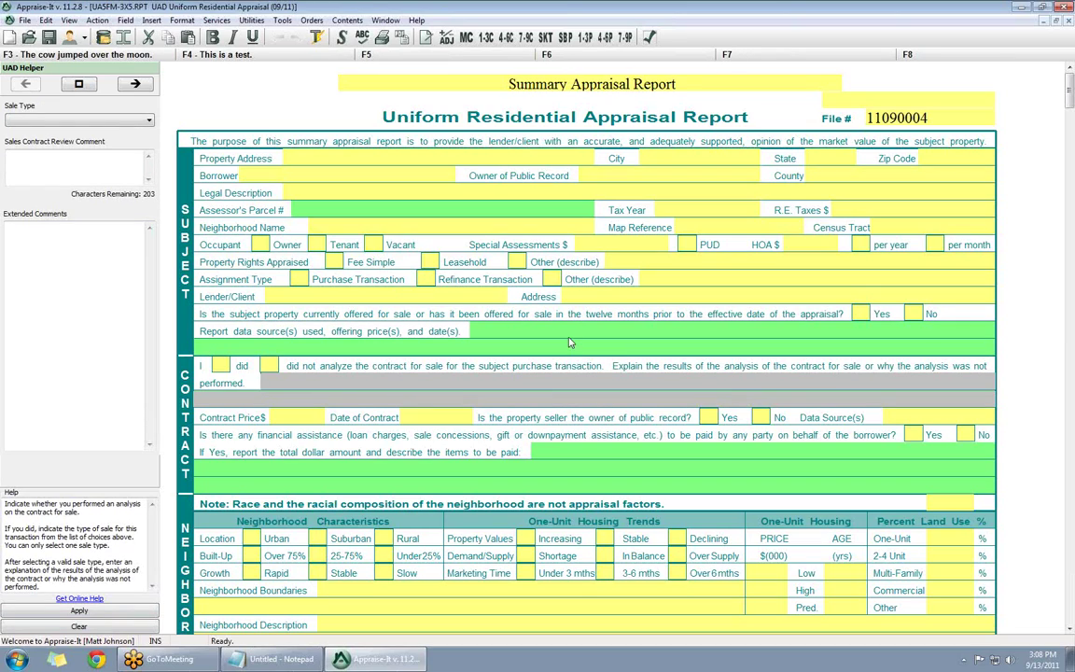
click(571, 345)
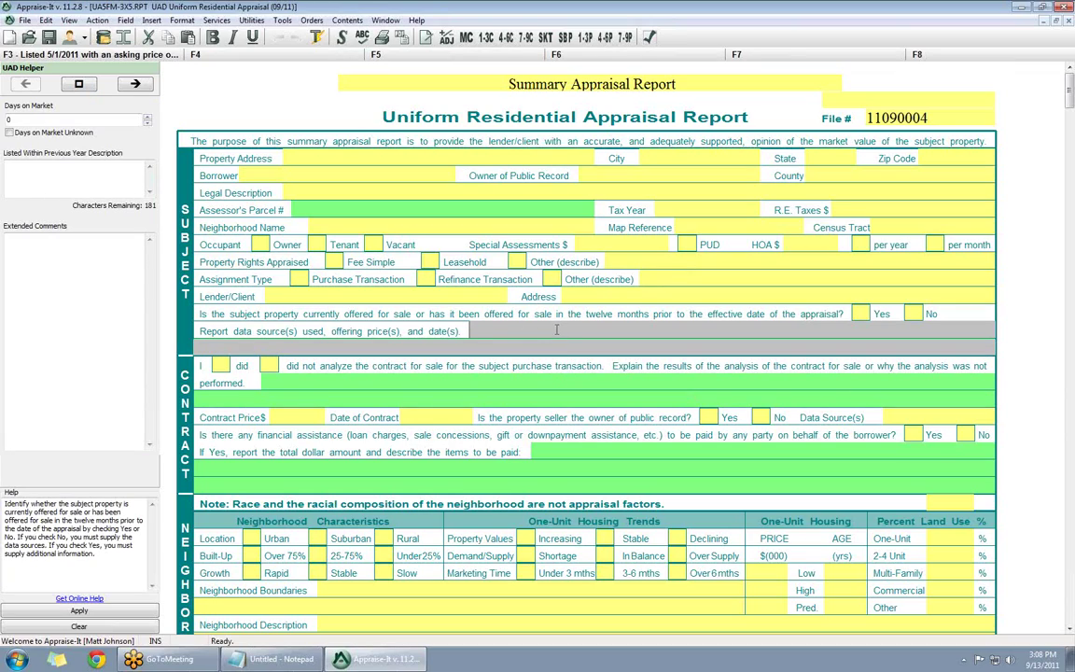
- Set Days on Market to 120 in the UAD Helper
click(556, 330)
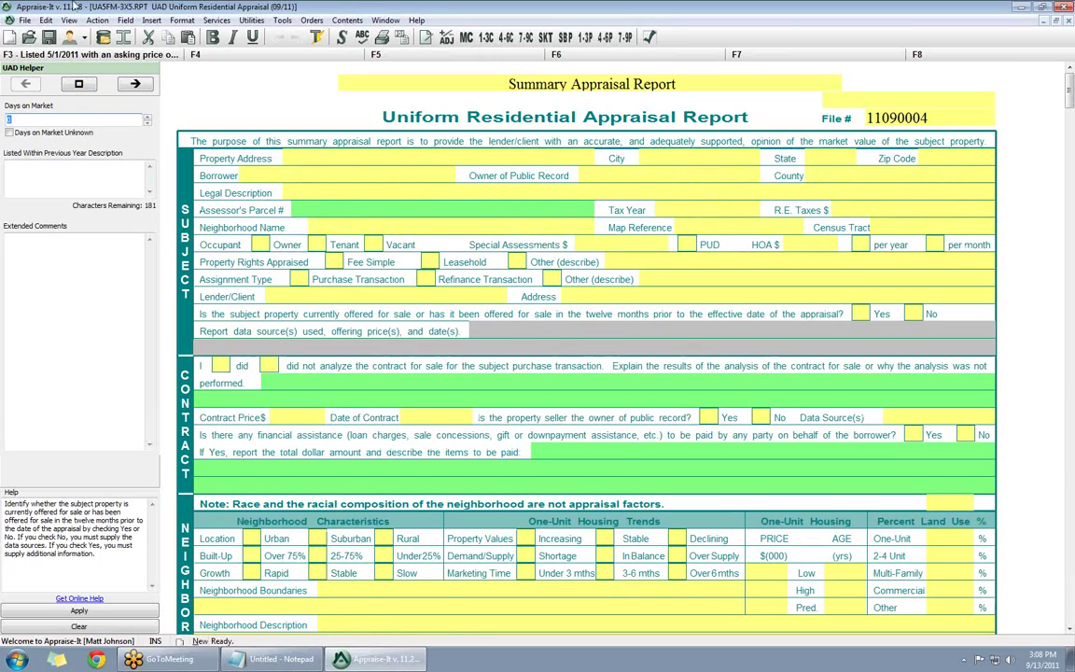
text(120)
key(Tab)
key(Tab)
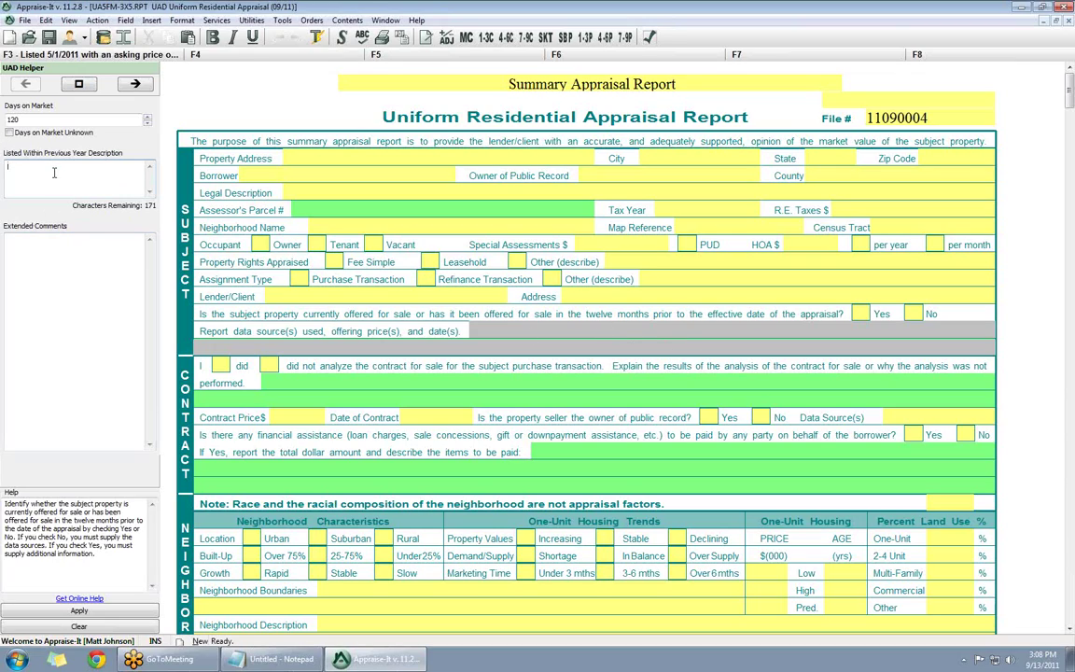
- Write two 'cow jumped over the moon' sentences as the listing description and paste a duplicate copy
text(The cow hjumped over the moon 1 time. the cow)
key(BackSpace)
key(BackSpace)
key(BackSpace)
key(BackSpace)
key(BackSpace)
key(BackSpace)
key(BackSpace)
key(BackSpace)
text(The cow jumped over the moon 2 times.)
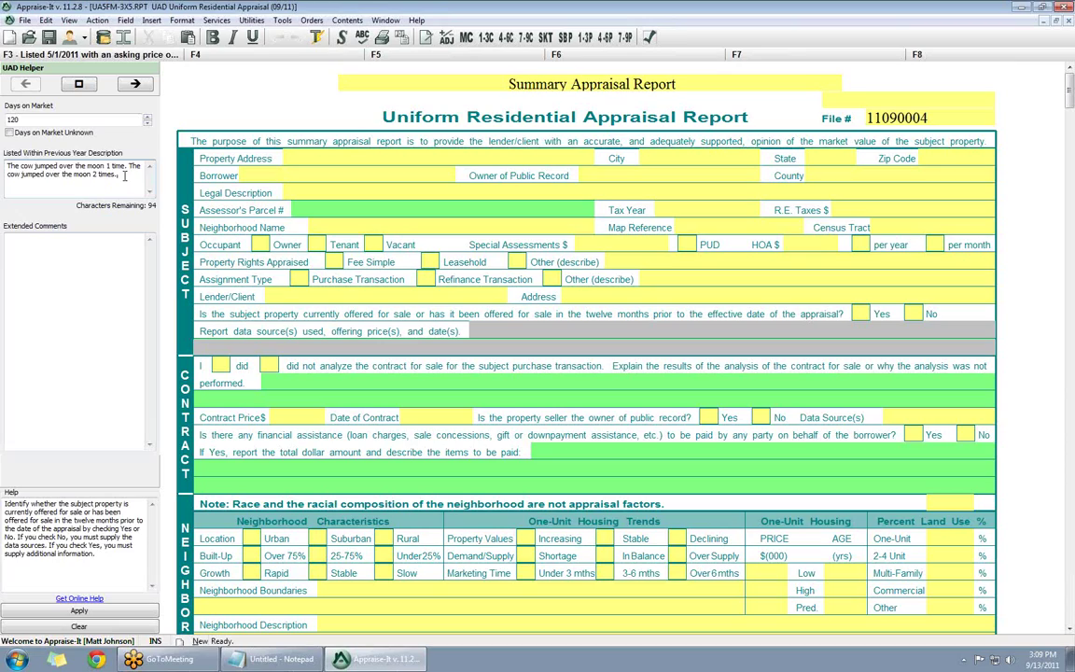
drag(119, 175, 3, 152)
key(ctrl+c)
key(End)
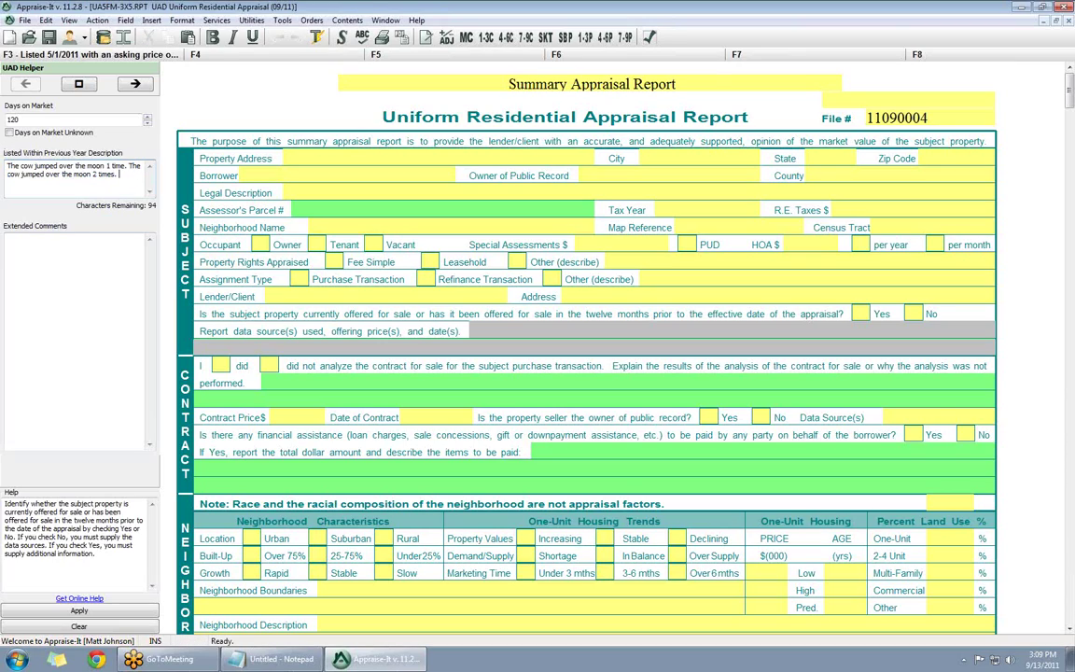
key(ctrl+v)
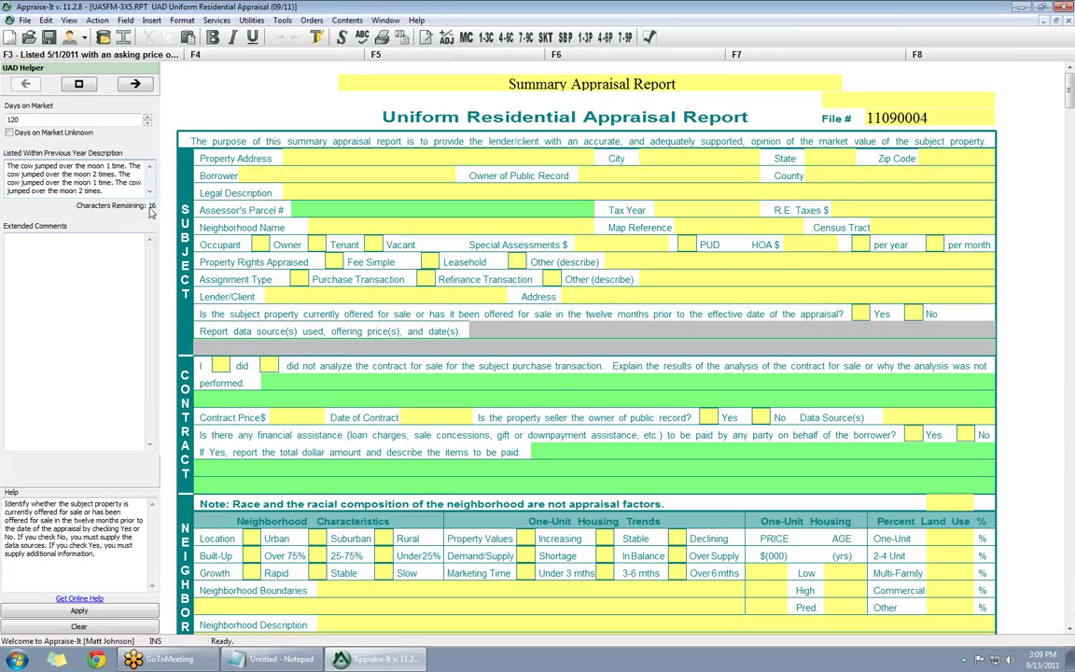
- Add a third cow sentence, paste extra copies into Extended Comments, and apply the DOM 120 comment
text(The)
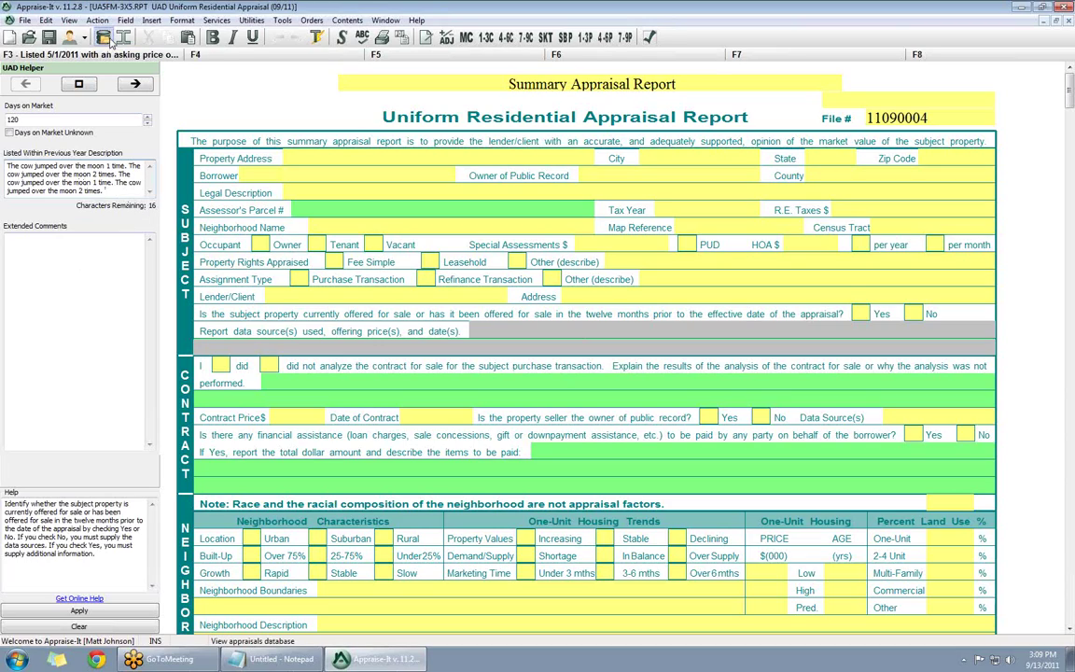
text( cow jumped)
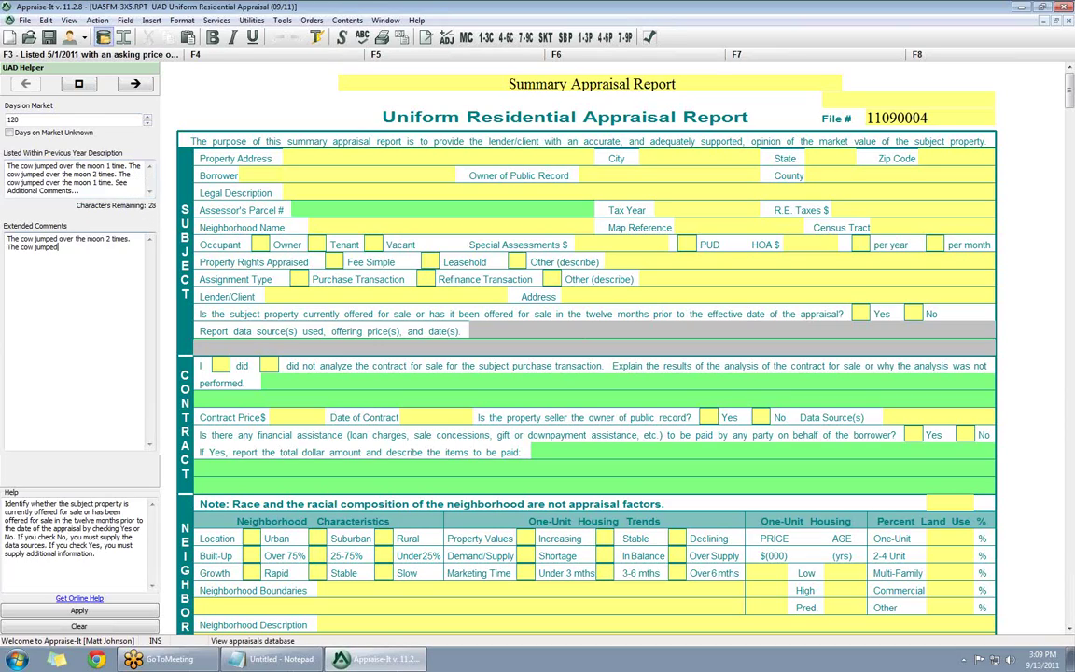
text( over the moon 3 times.)
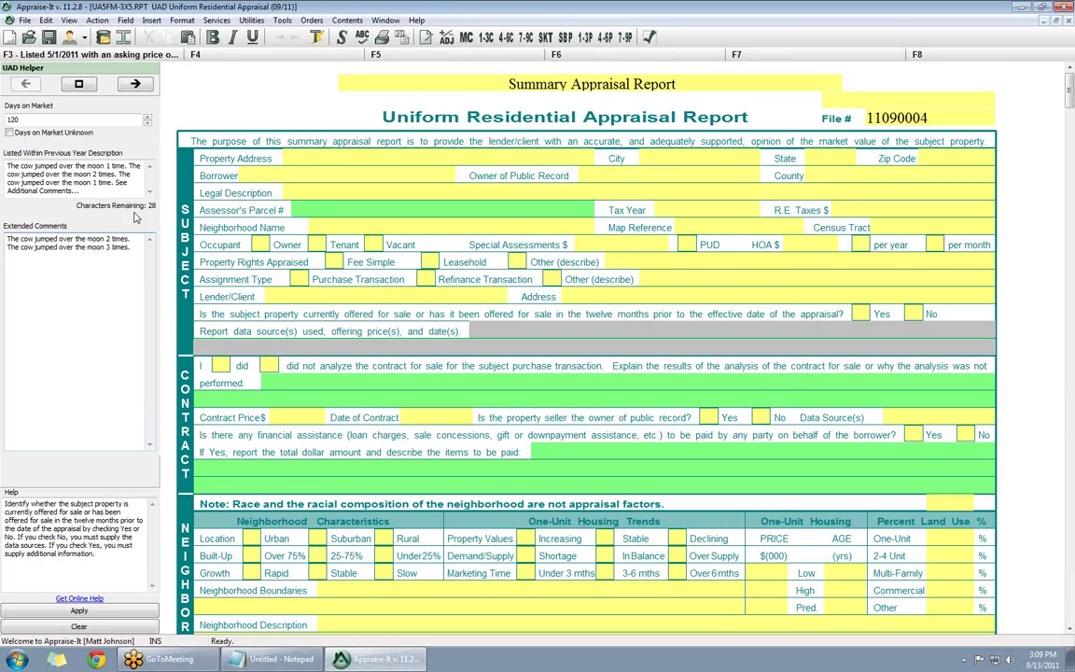
text(.)
key(ctrl+v)
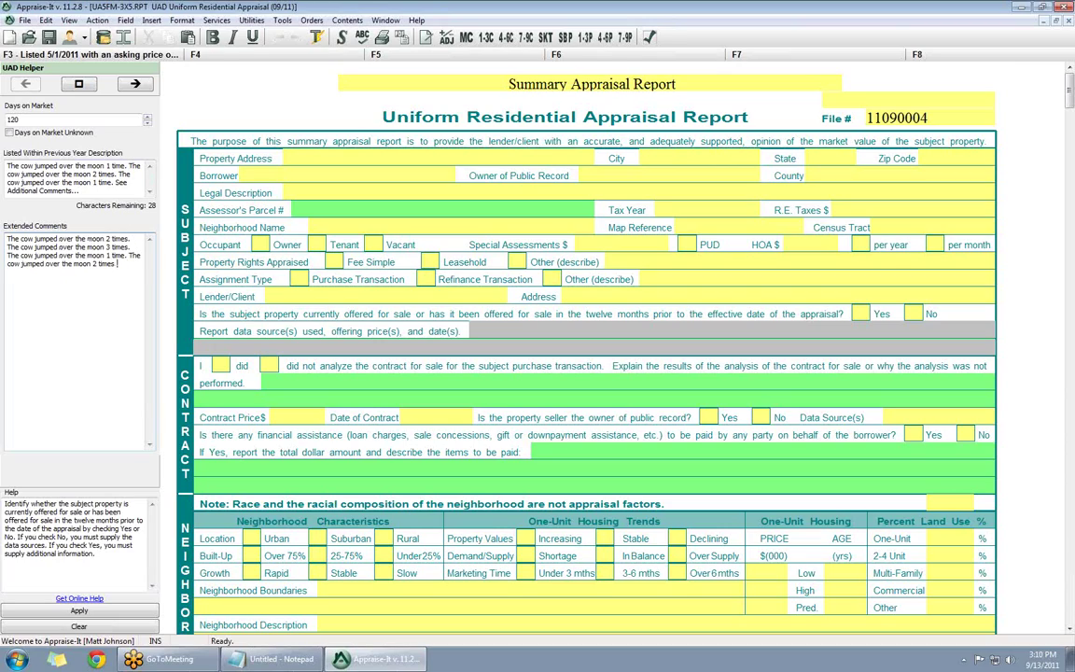
key(ctrl+v)
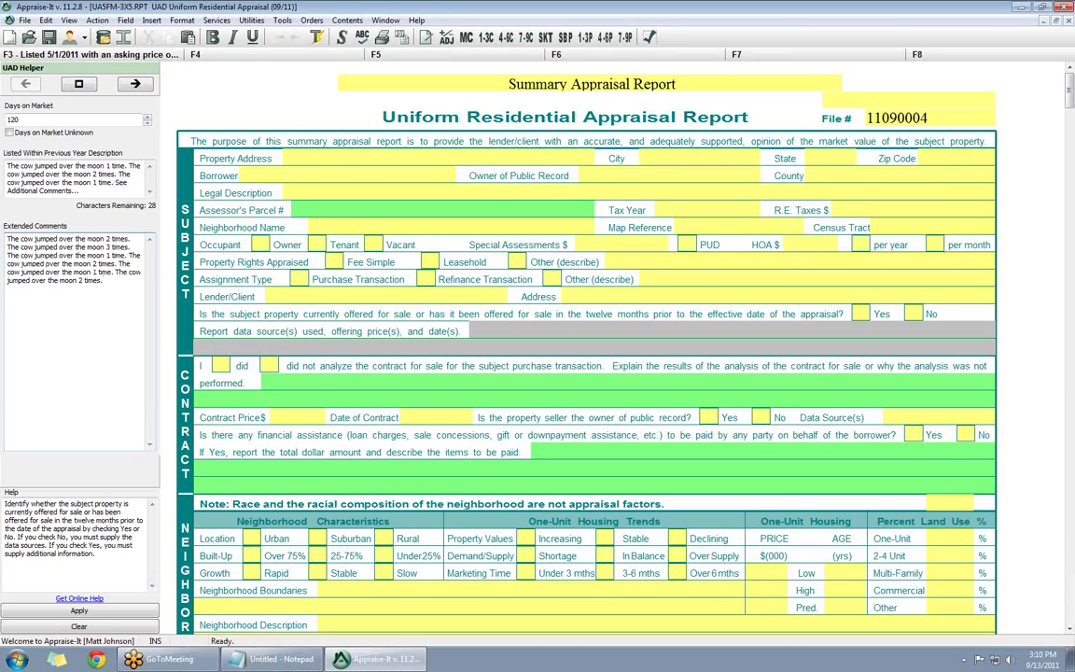
key(Return)
key(Return)
key(ctrl+v)
key(ctrl+v)
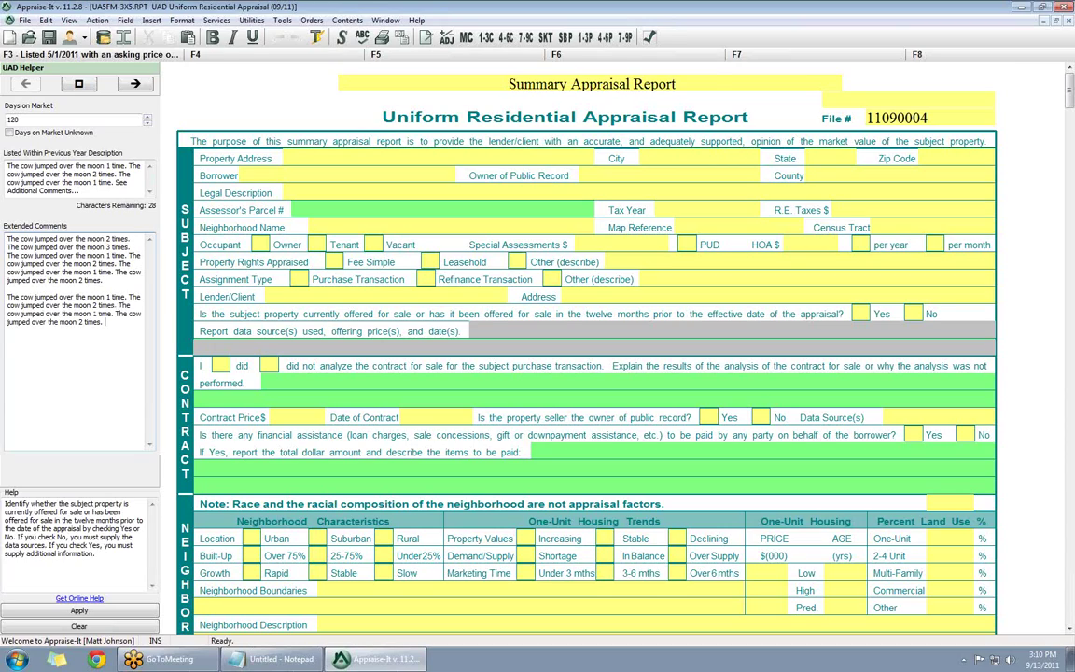
key(ctrl+v)
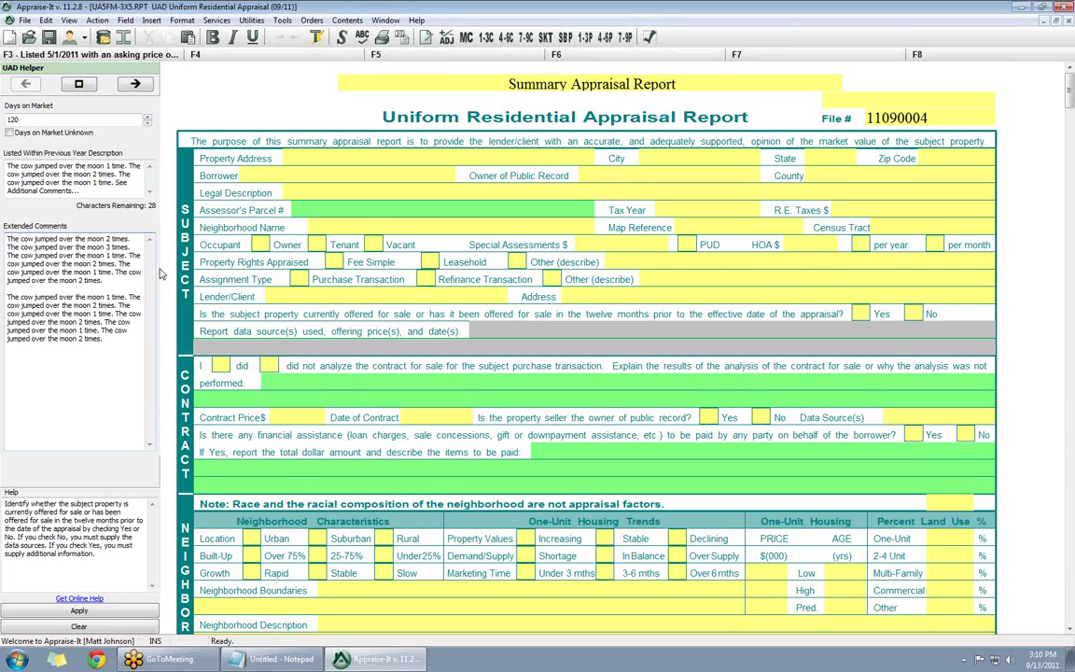
key(Tab)
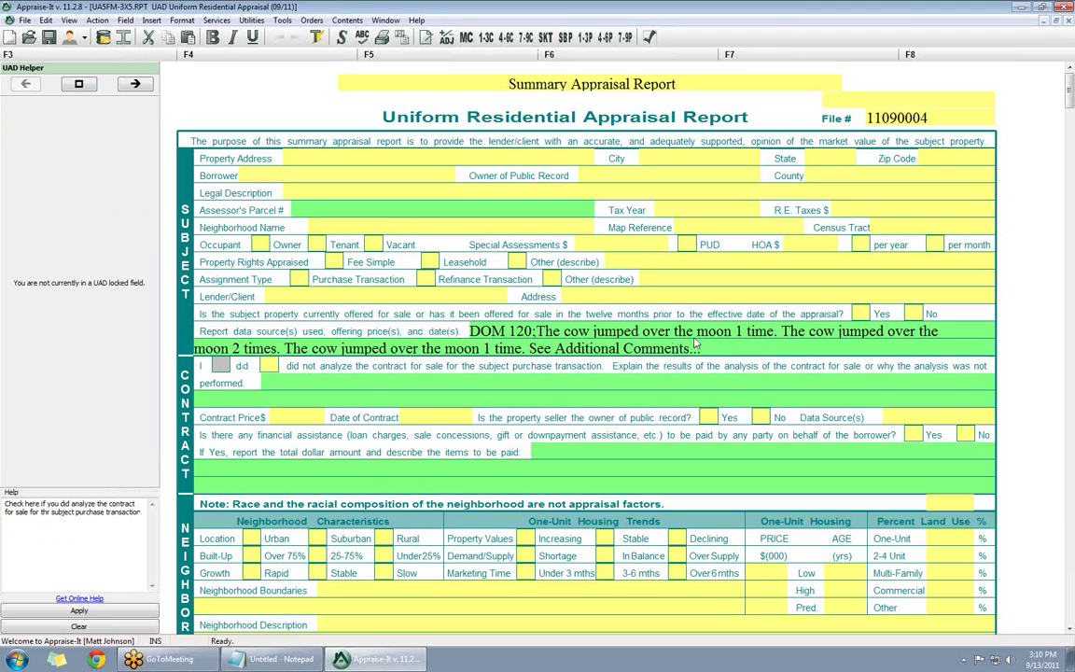
click(495, 325)
click(385, 36)
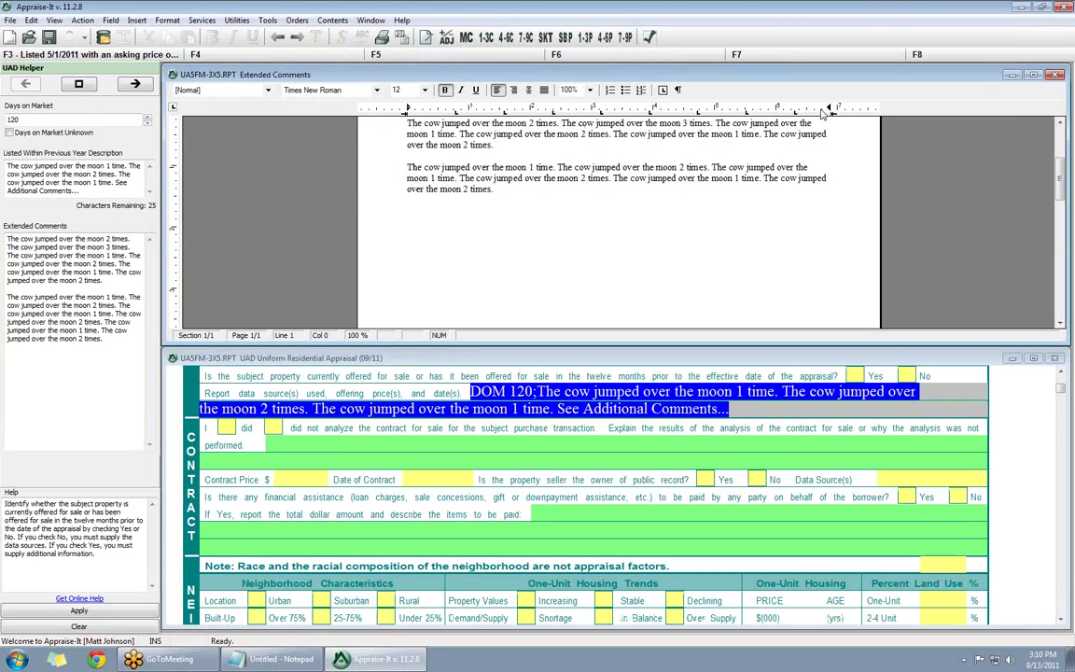
drag(1060, 183, 1060, 175)
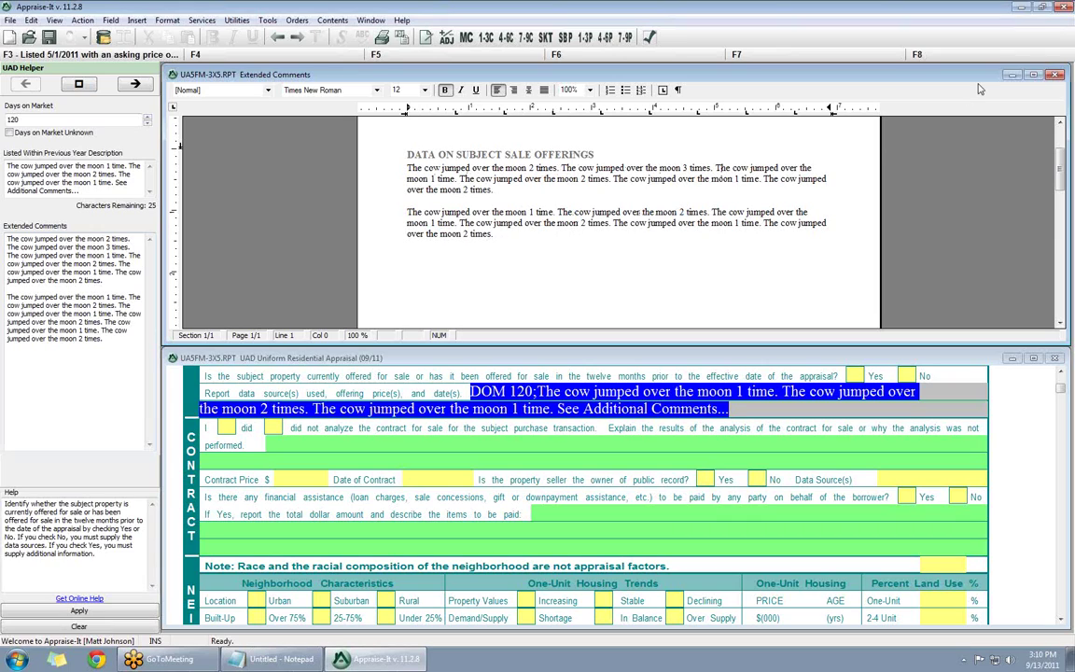
click(1055, 74)
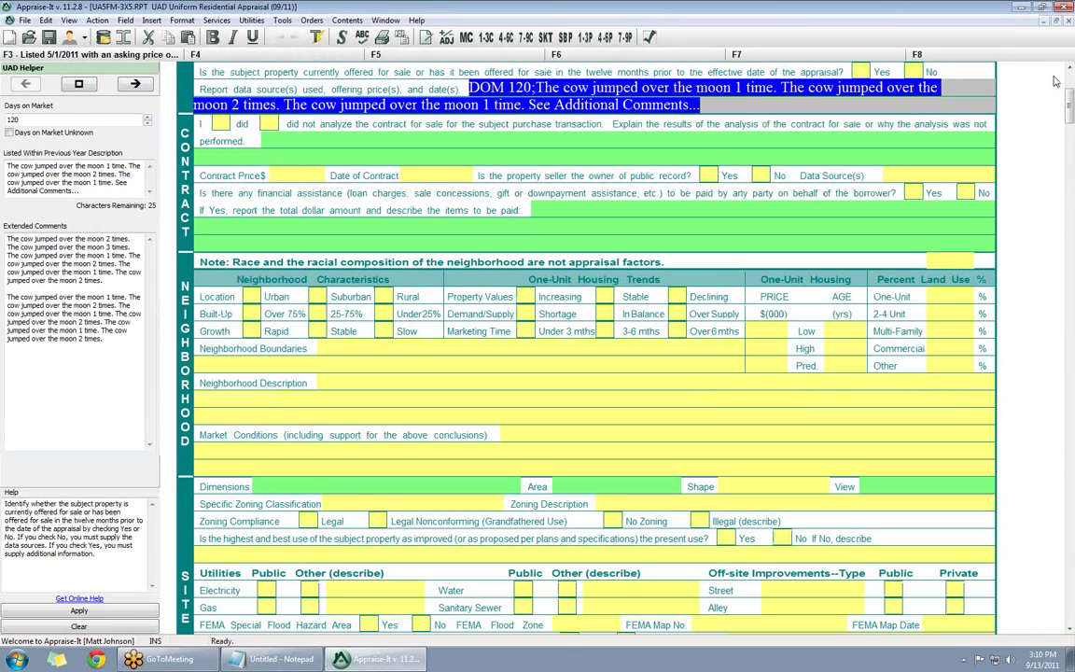
scroll(530, 145, down, 1)
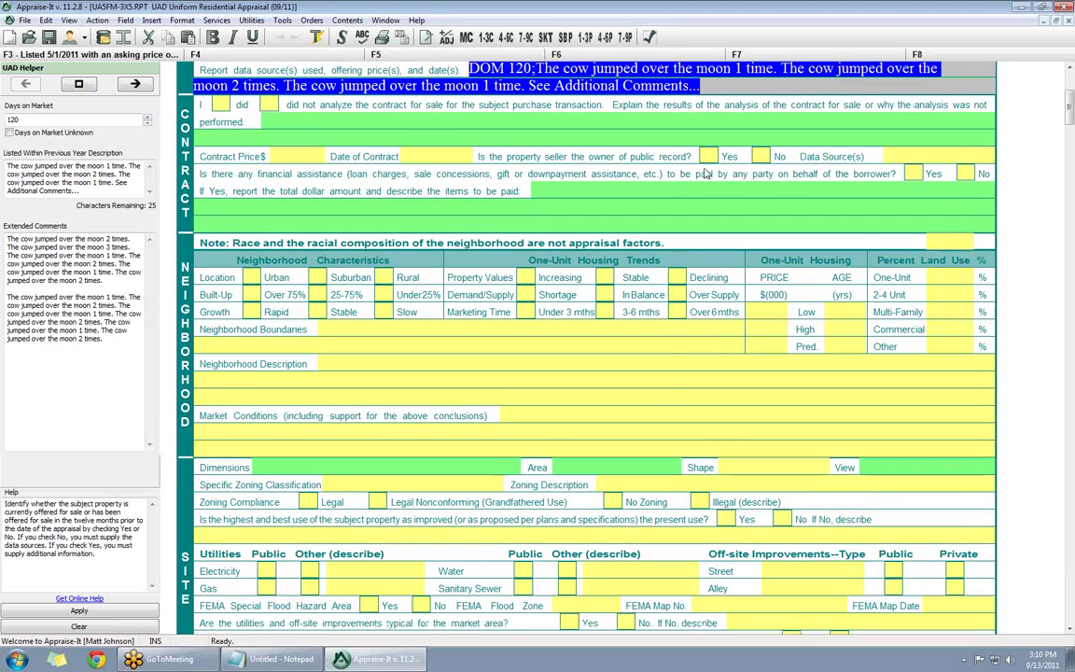
scroll(536, 187, up, 4)
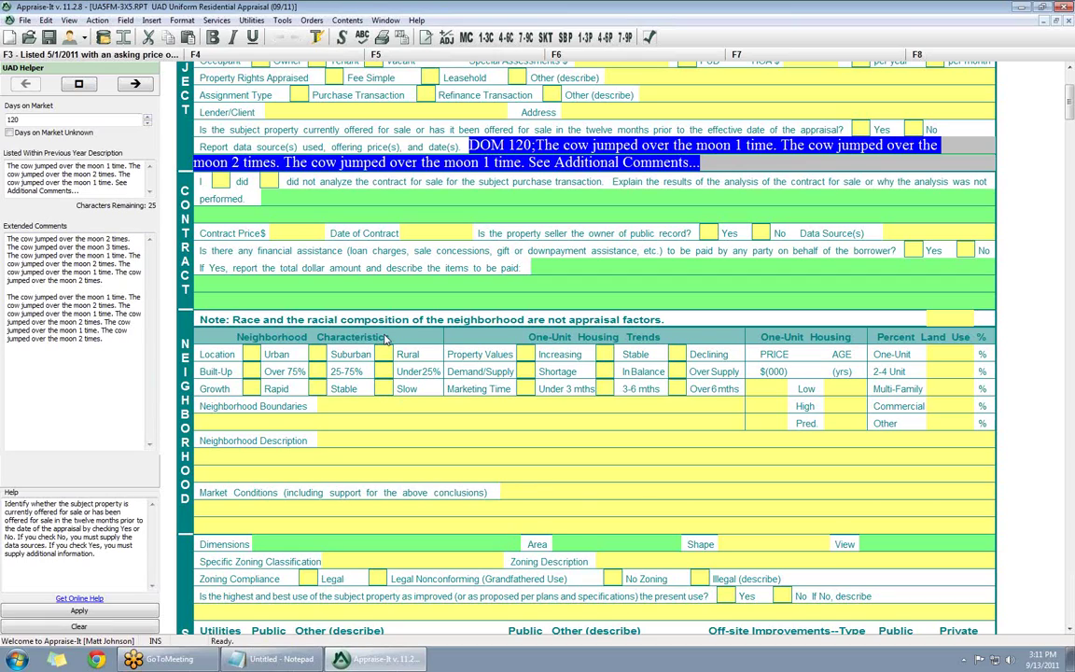
click(397, 425)
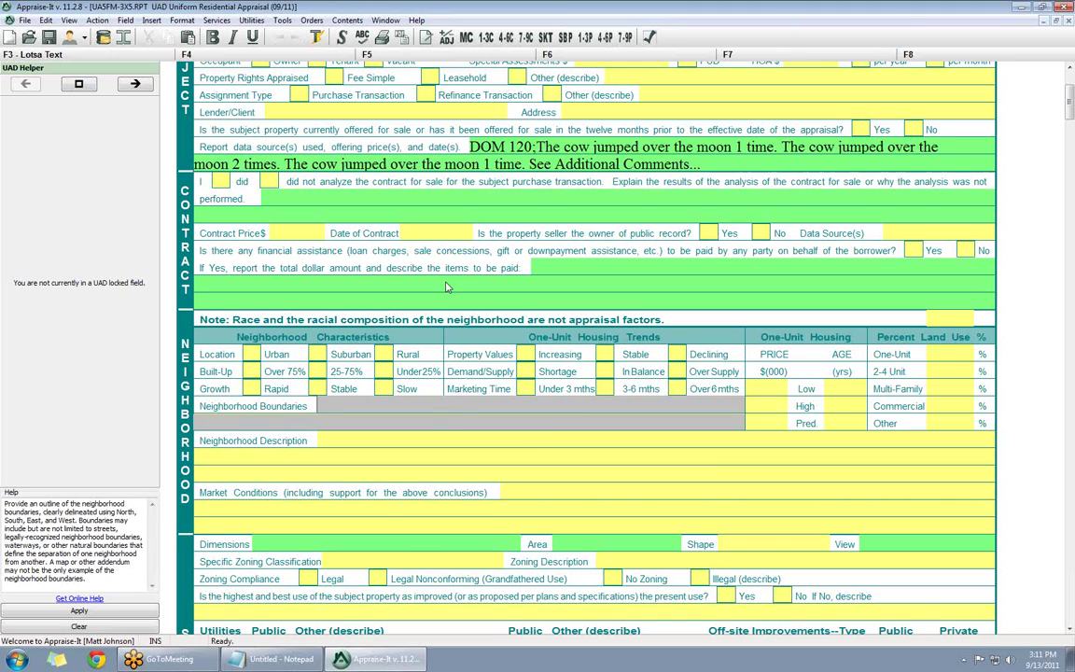
- Restore the maximized window and resize it by dragging its bottom-right corner
scroll(397, 261, up, 5)
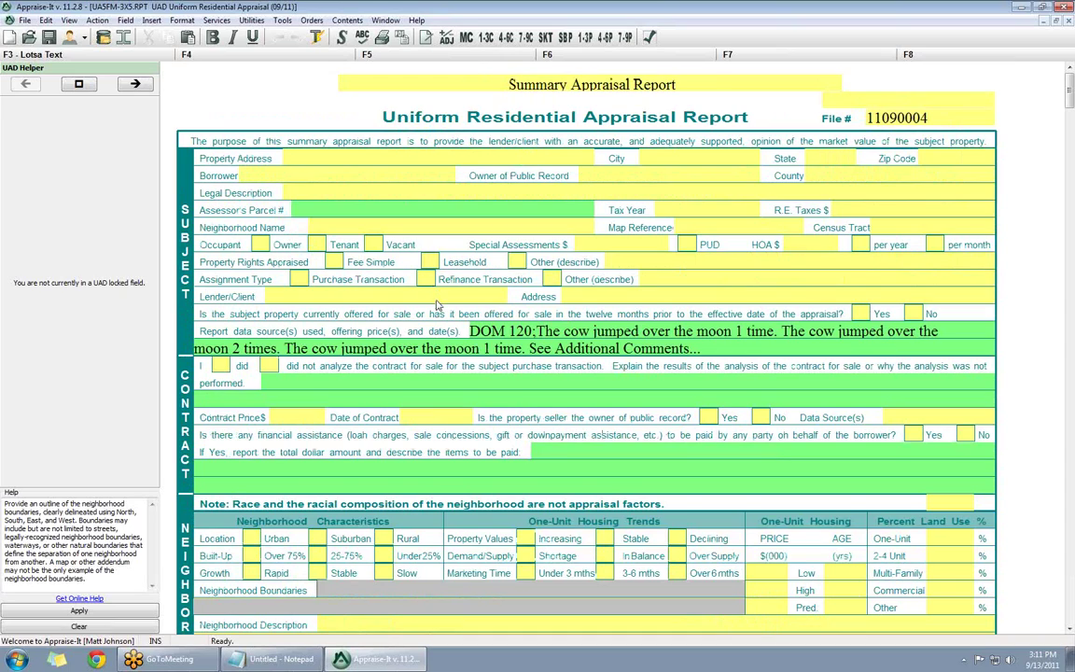
scroll(436, 304, down, 3)
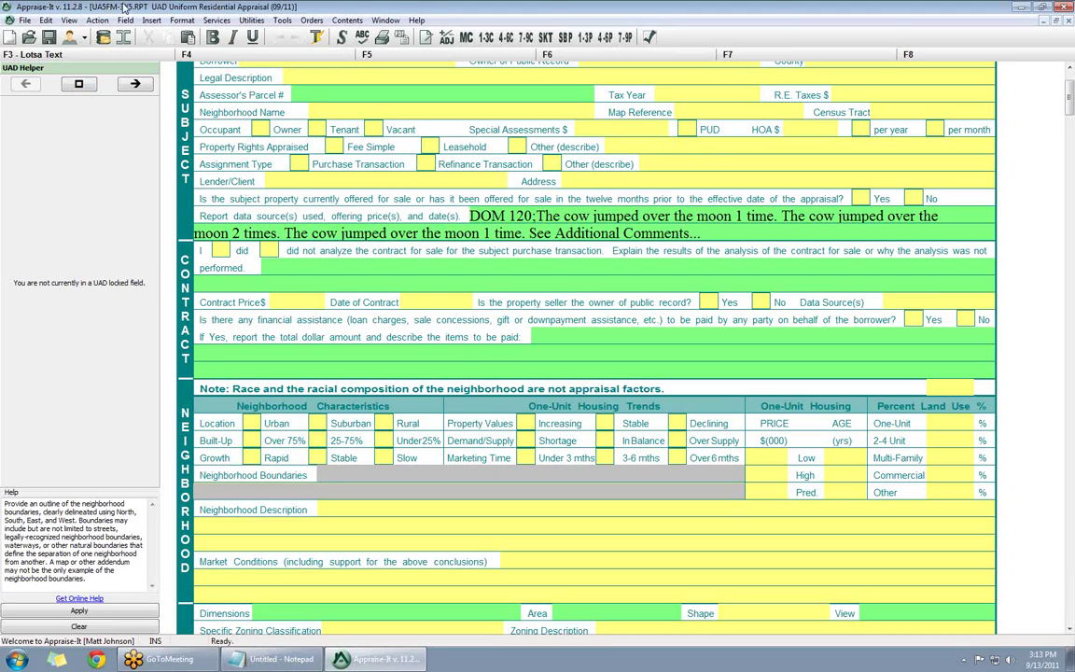
drag(121, 8, 250, 16)
drag(876, 570, 942, 587)
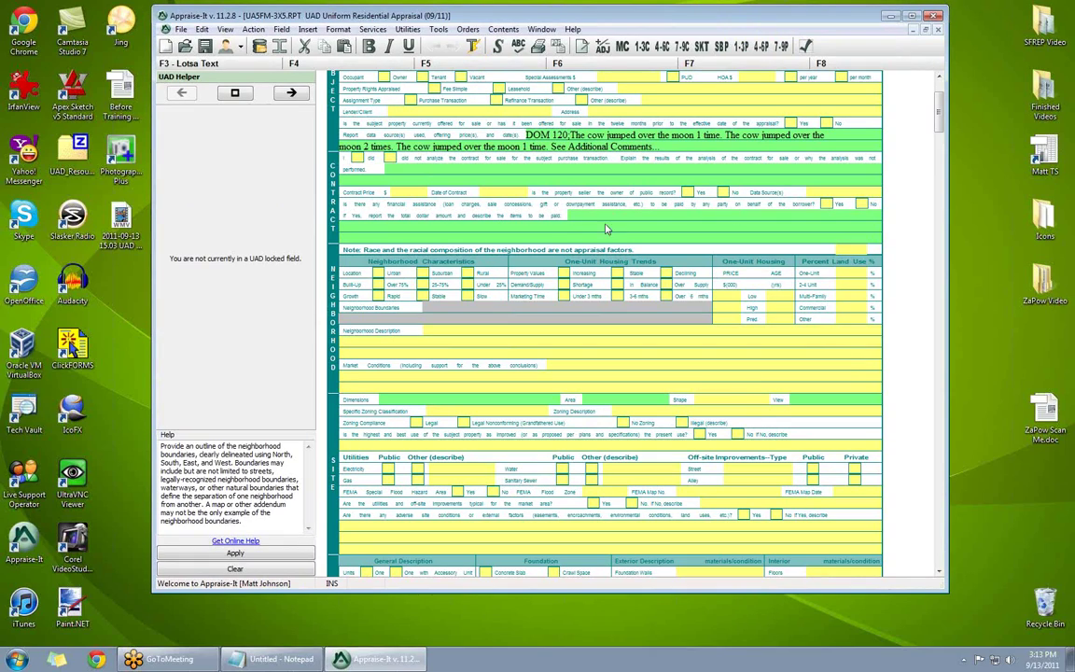
- Turn View > Draft Mode on and off again, then maximize the report window
click(230, 28)
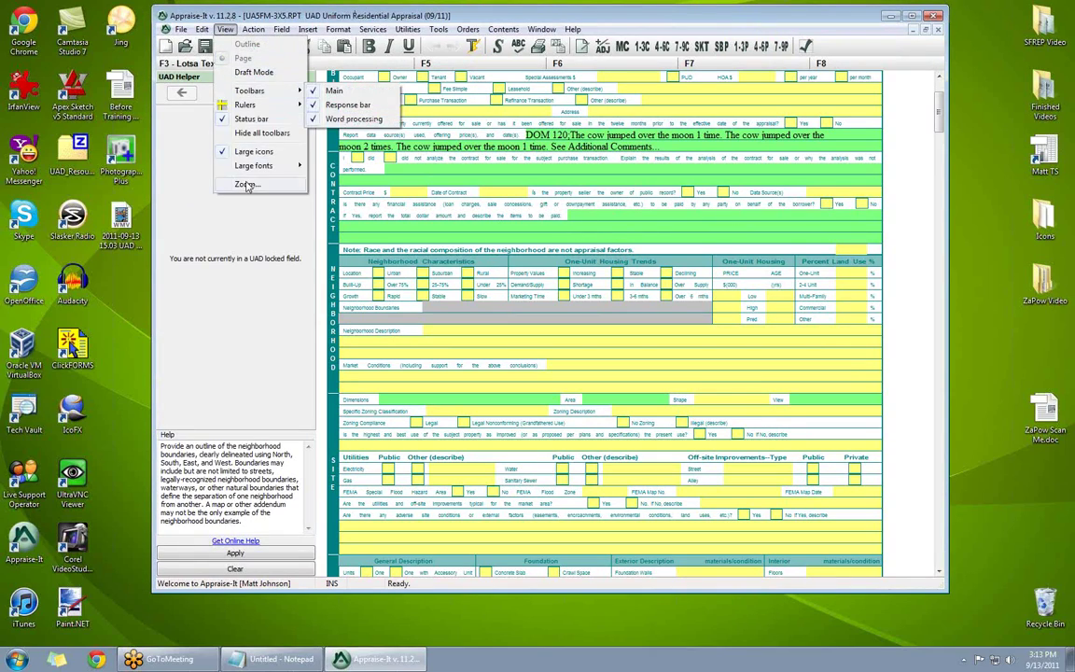
mouse_move(248, 188)
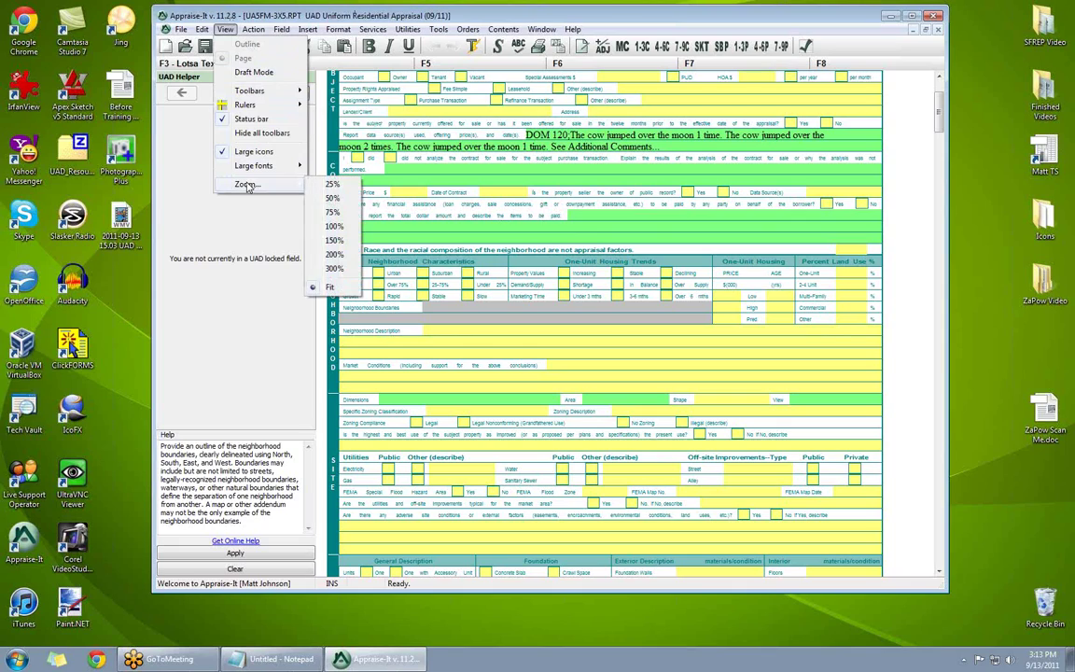
click(248, 74)
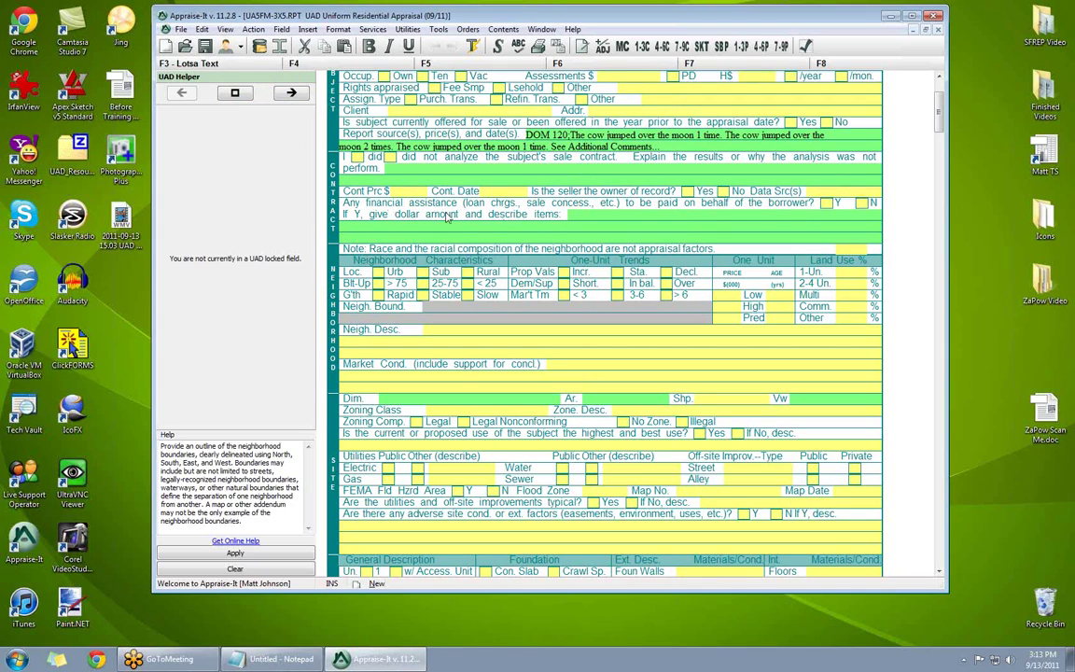
click(225, 29)
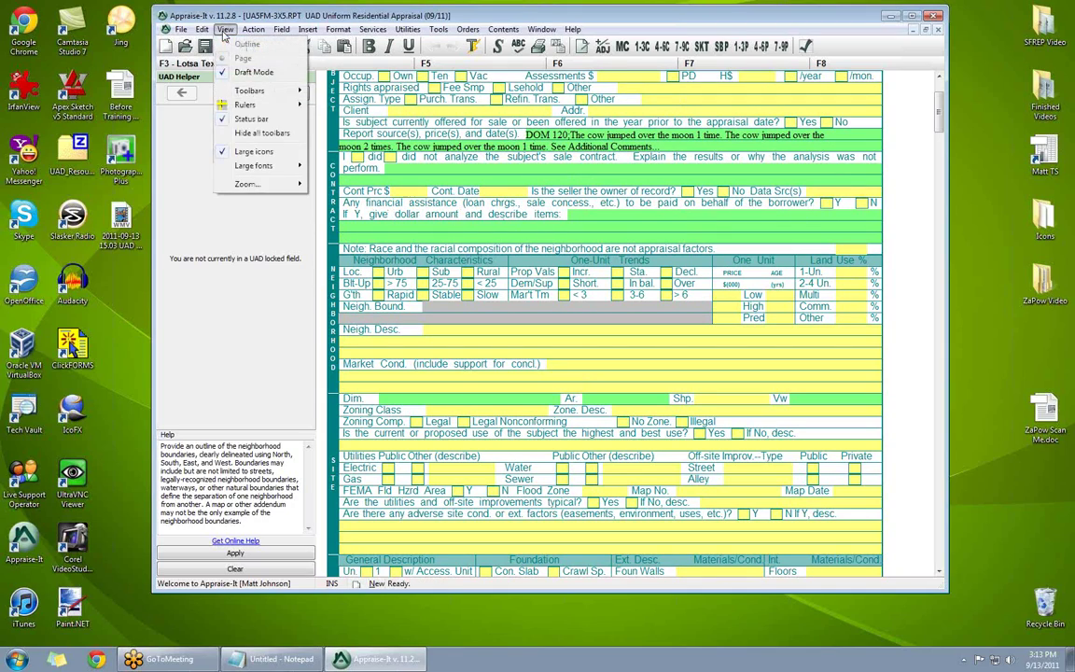
click(247, 74)
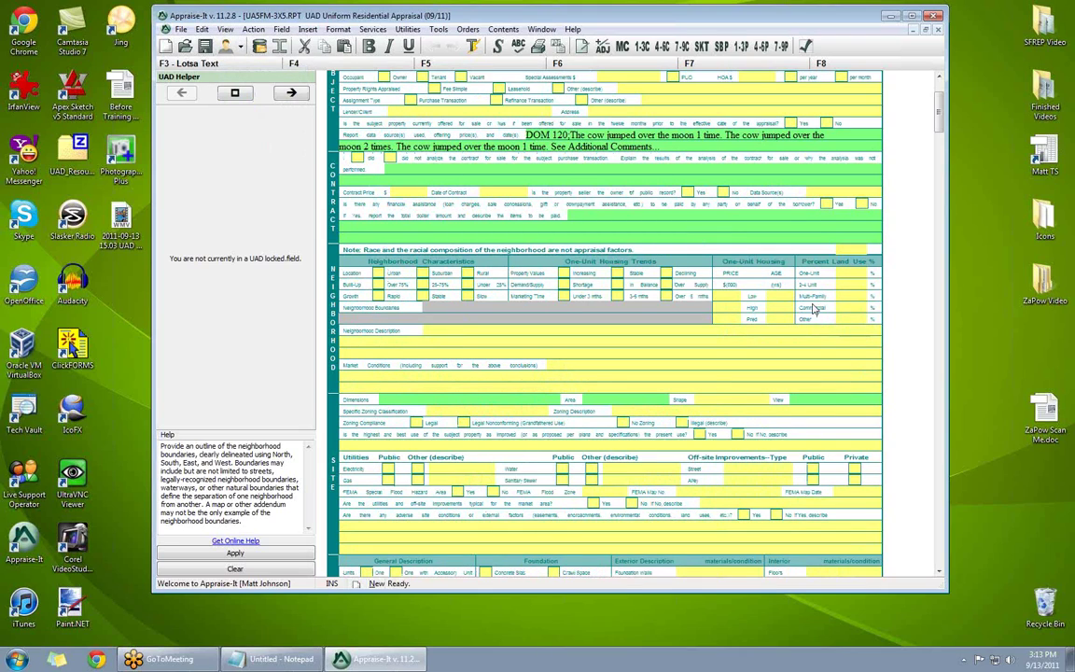
double_click(615, 16)
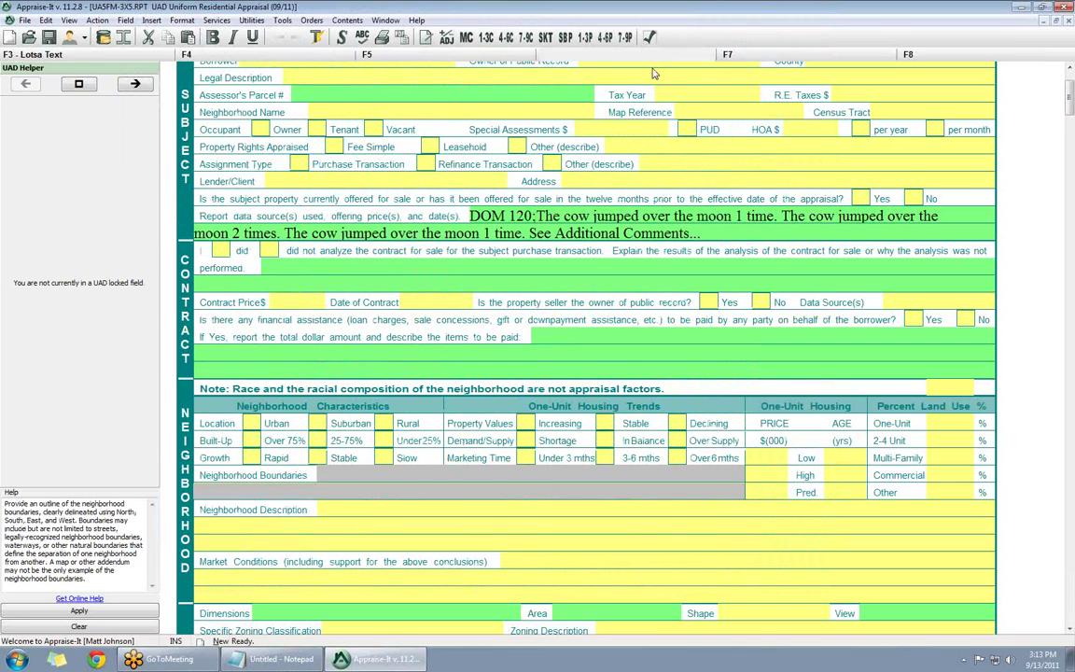
scroll(590, 245, down, 15)
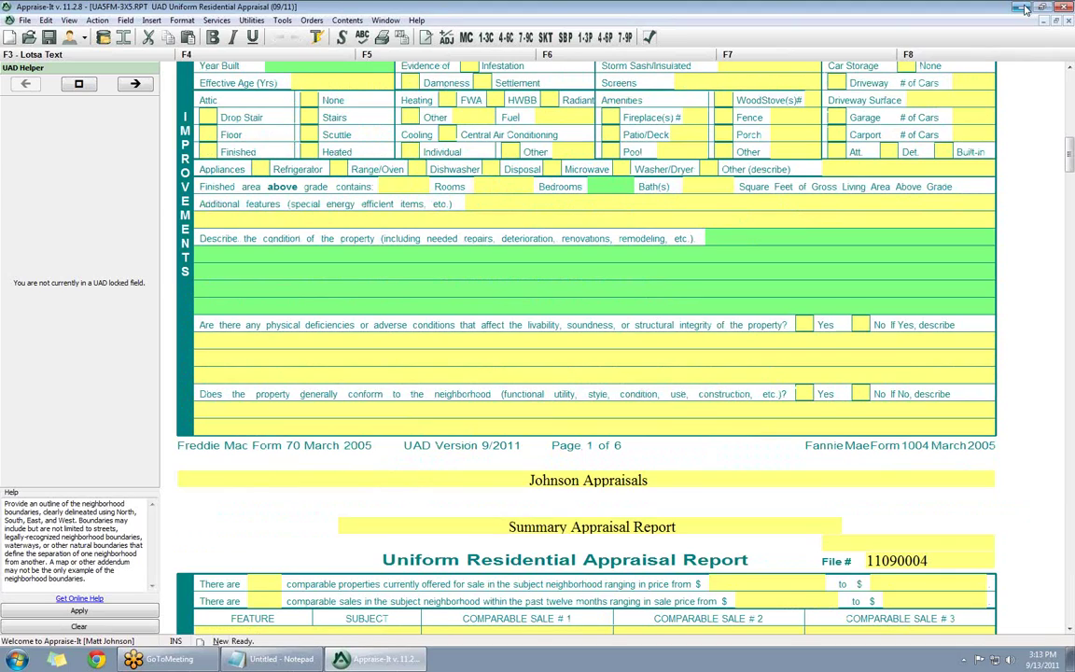
key(super+d)
right_click(454, 186)
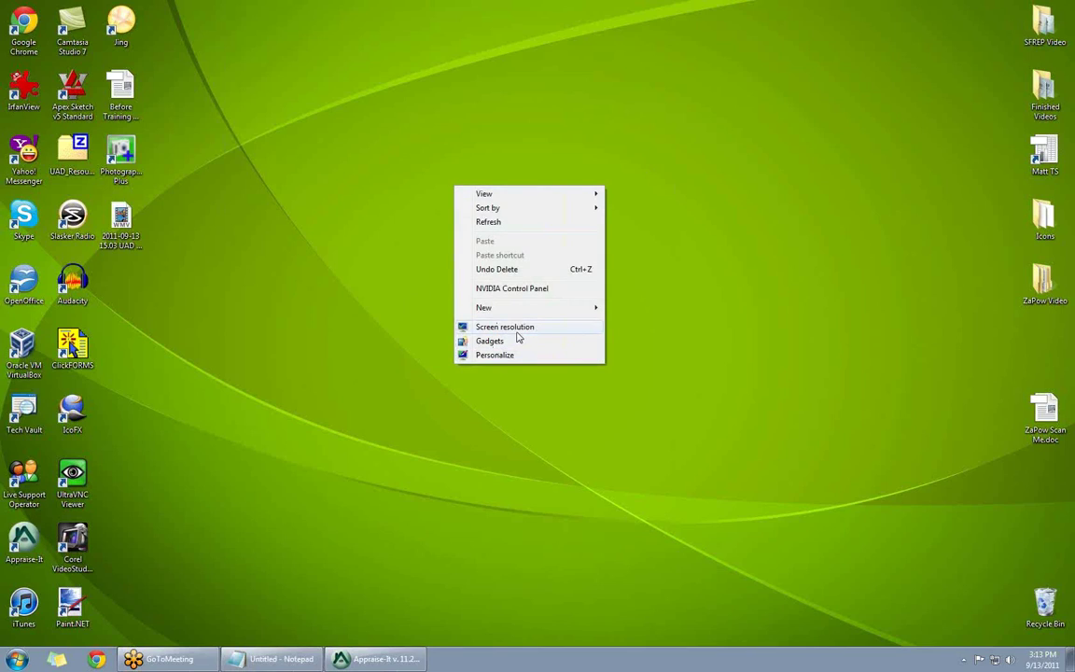
click(505, 327)
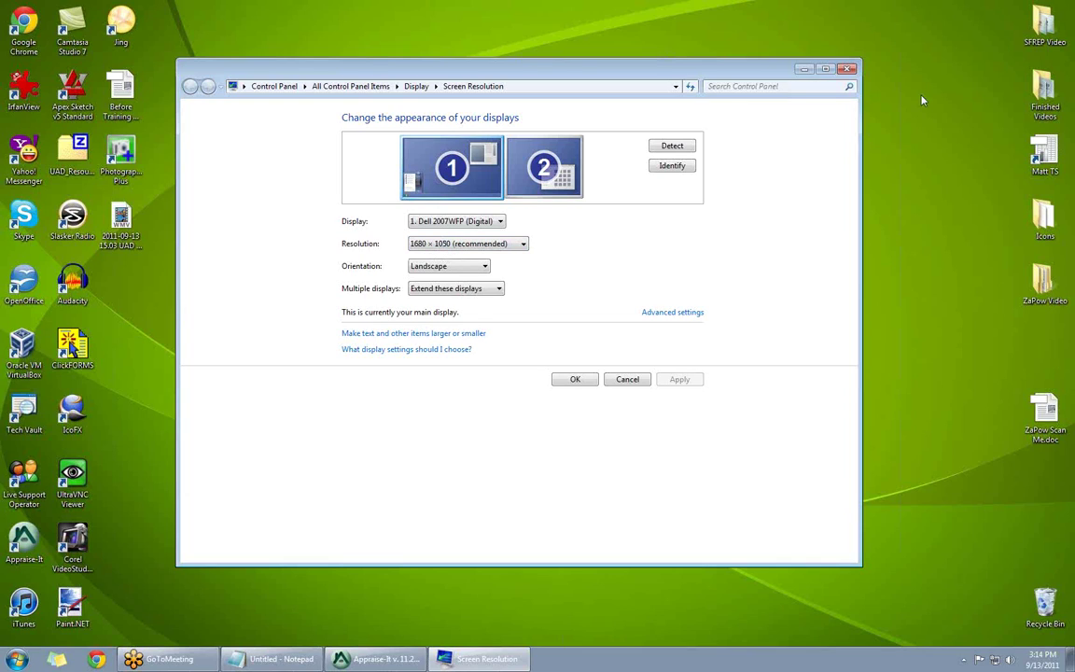
click(846, 69)
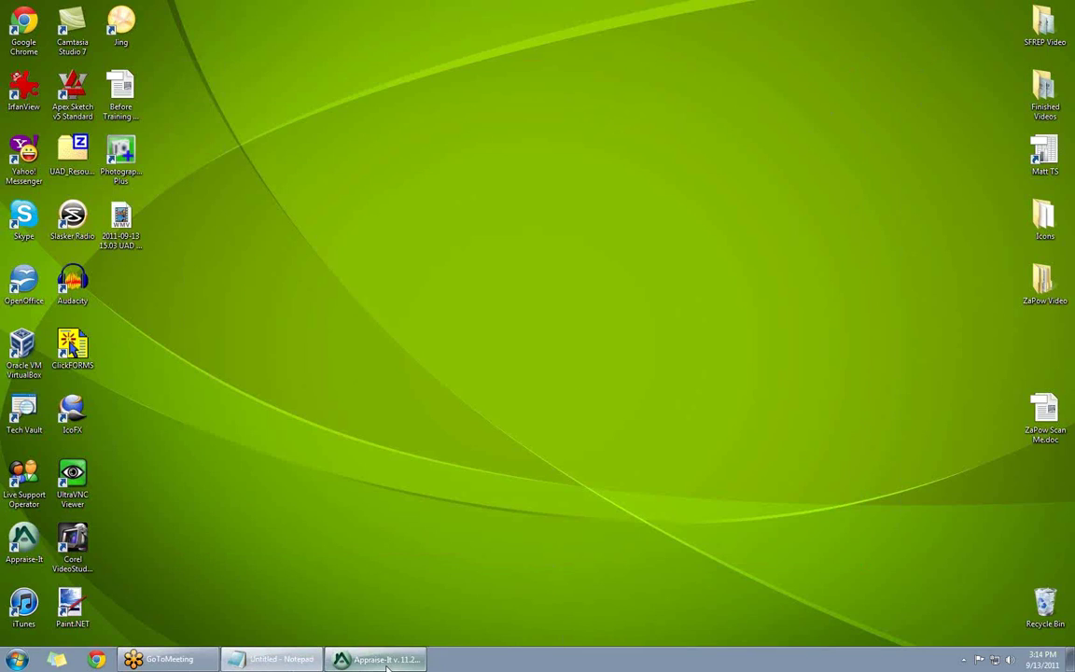
click(378, 659)
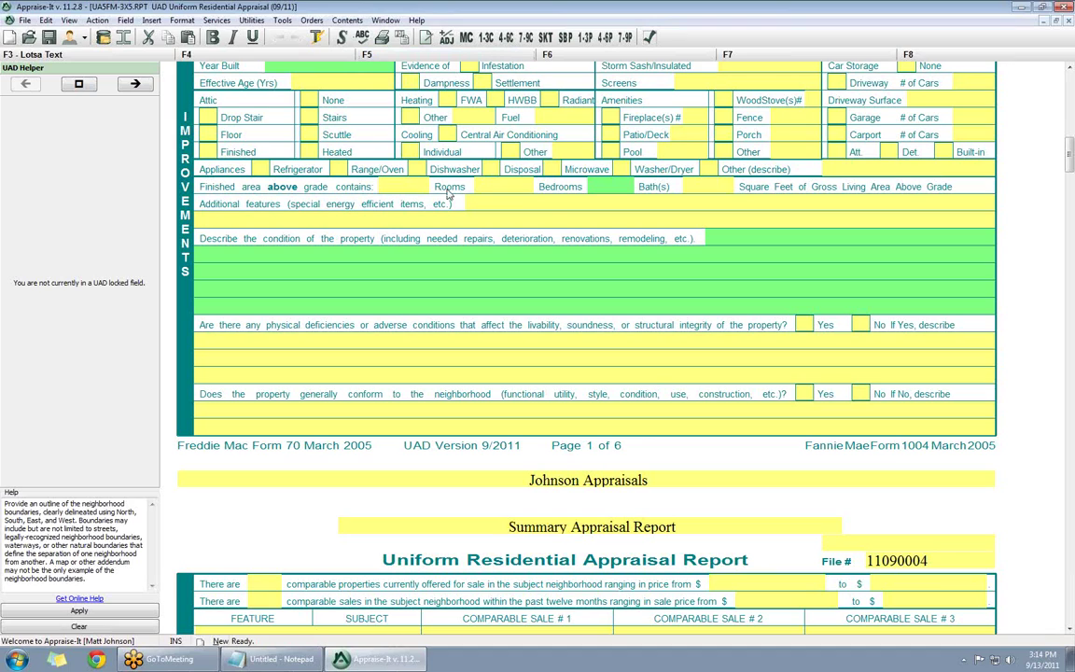
scroll(449, 192, down, 10)
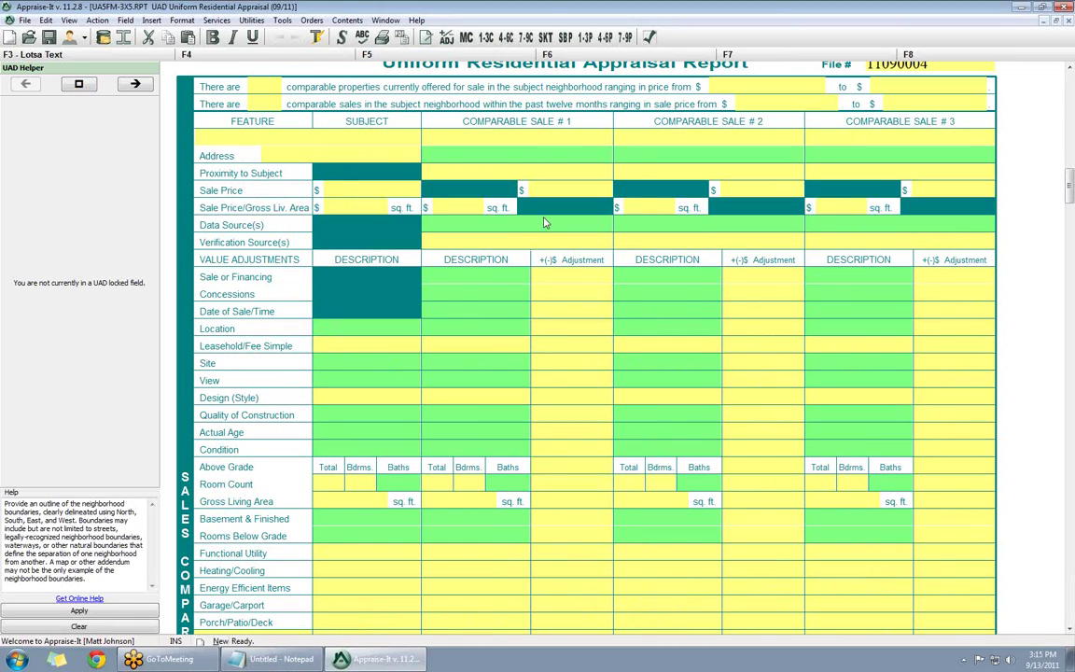
scroll(406, 151, up, 15)
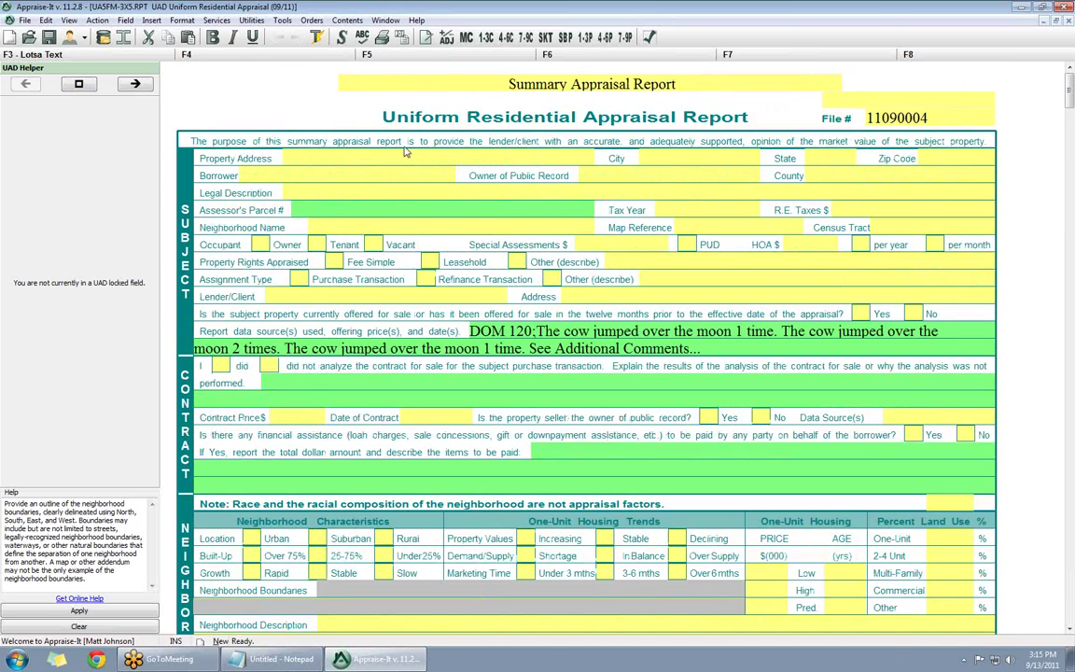
- Enter the subject's street address, city, state NC and ZIP code
click(405, 155)
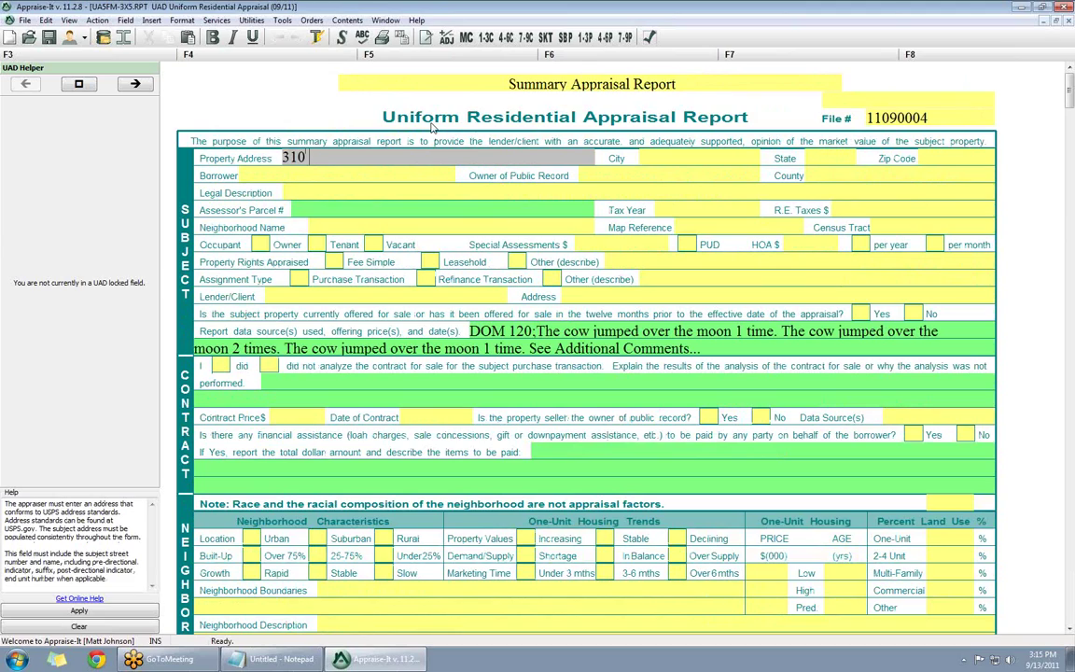
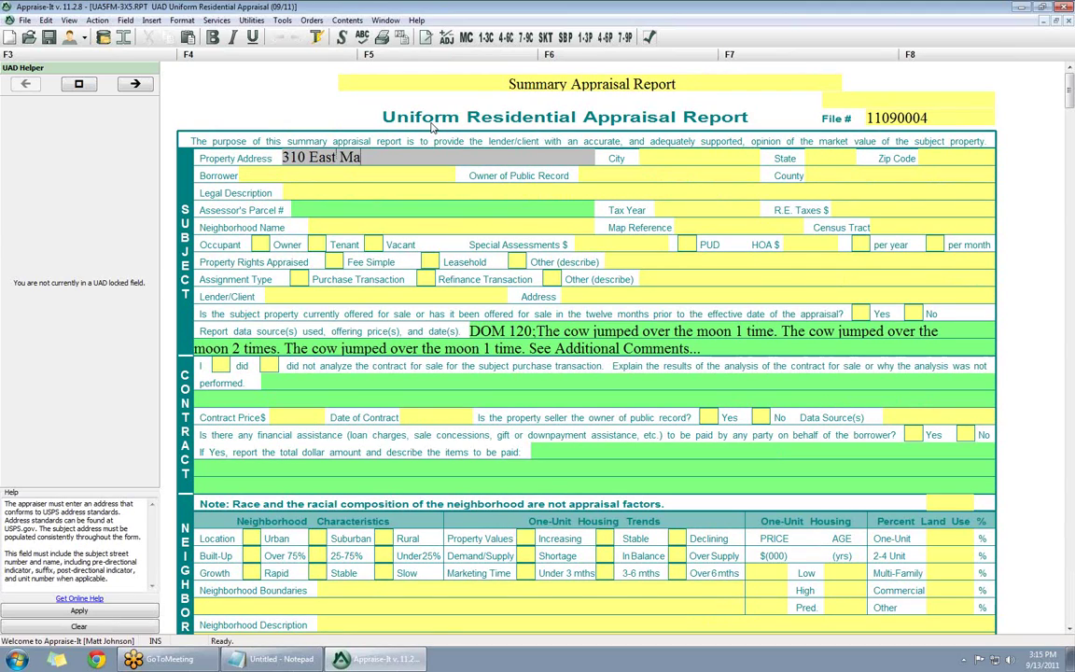
key(Tab)
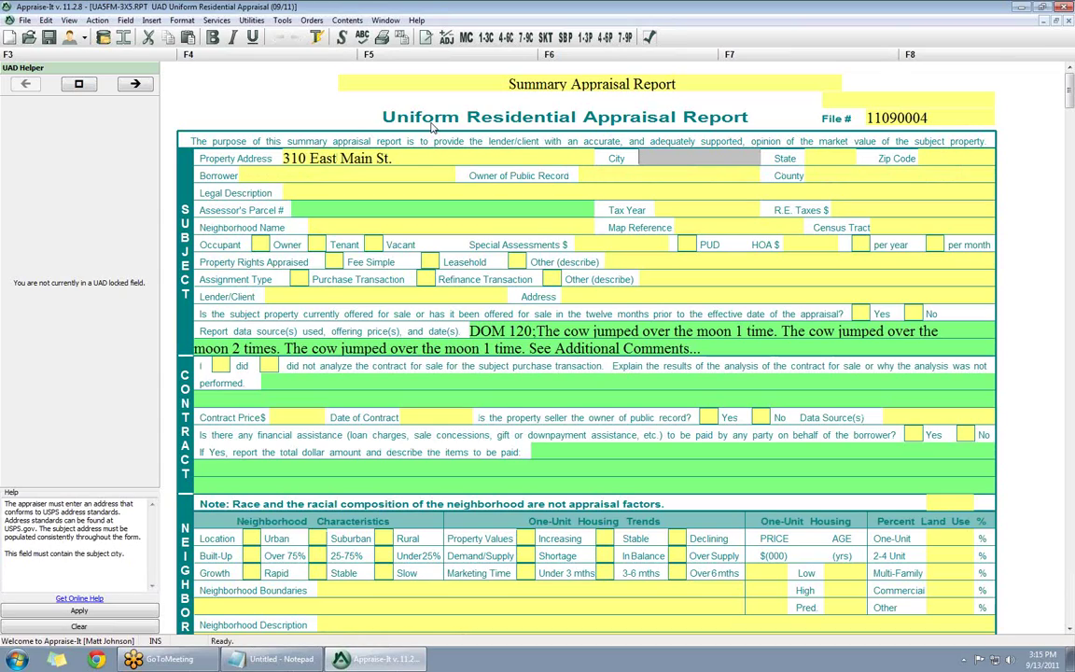
text(Sylva)
key(Tab)
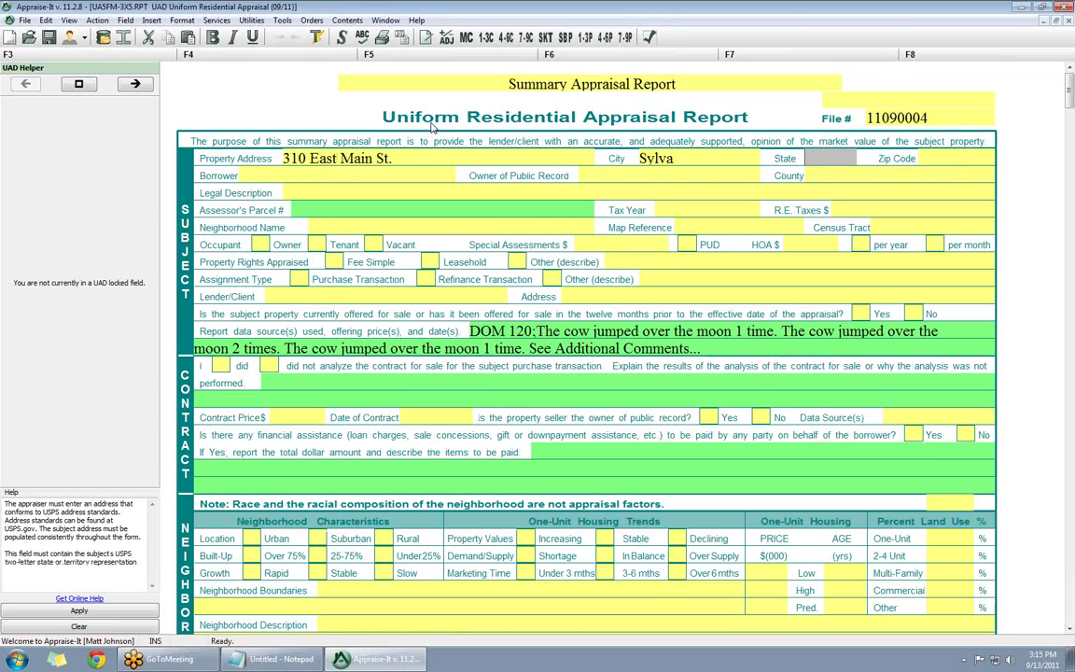
text(NC)
key(Tab)
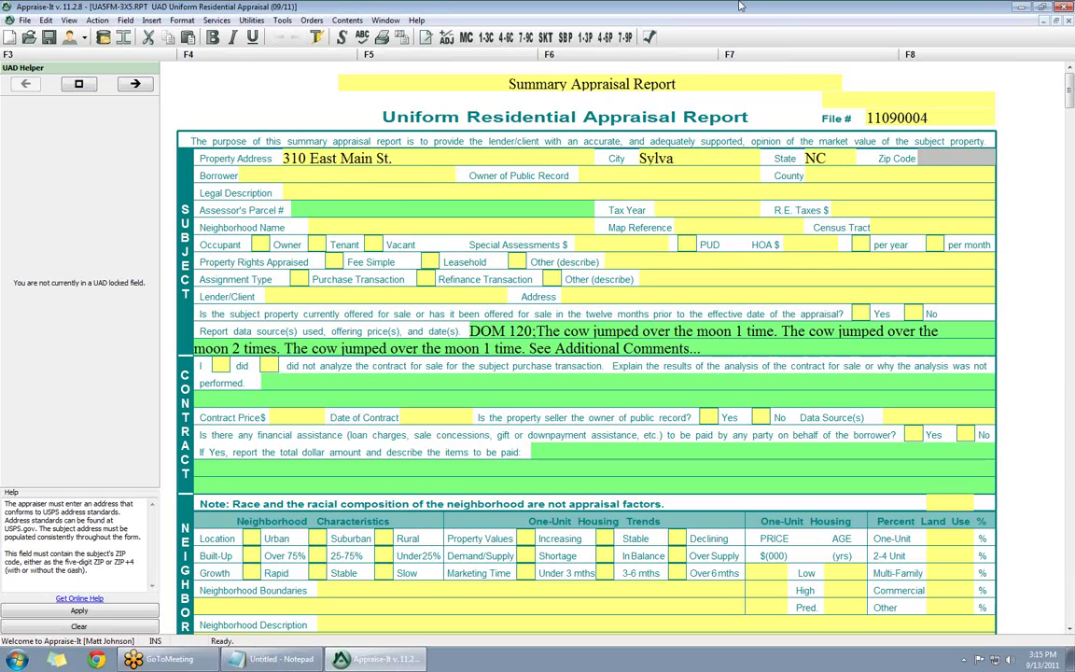
text(28779)
- Go back to the state field and correct it to NC
key(shift+Tab)
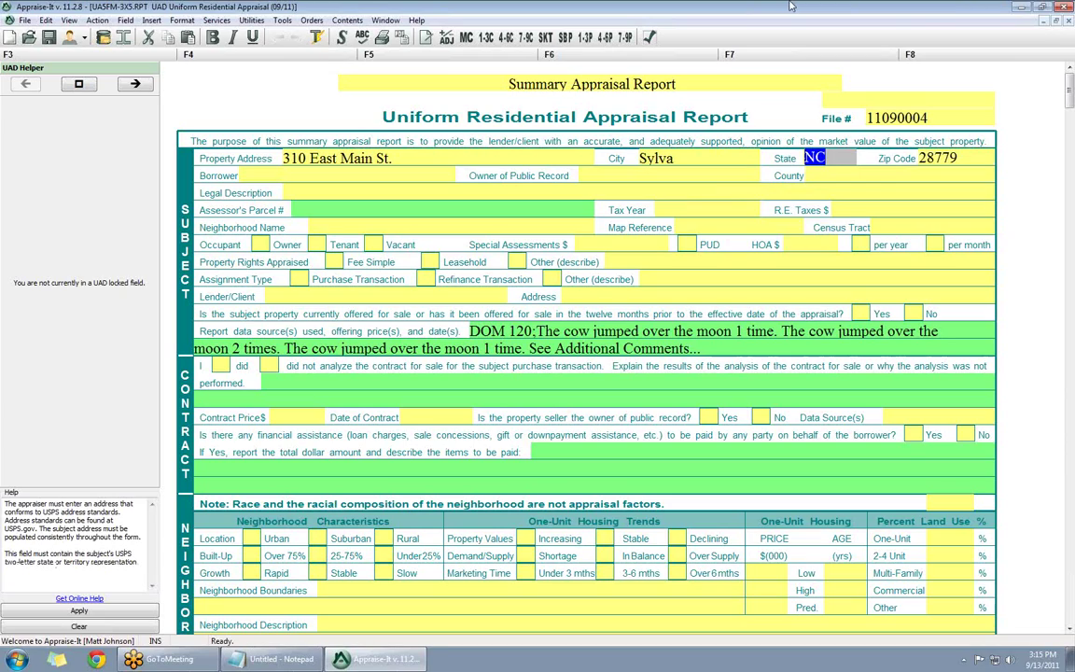
text(Tenn)
key(BackSpace)
key(BackSpace)
key(BackSpace)
text(ex)
key(BackSpace)
key(BackSpace)
key(BackSpace)
text(NC)
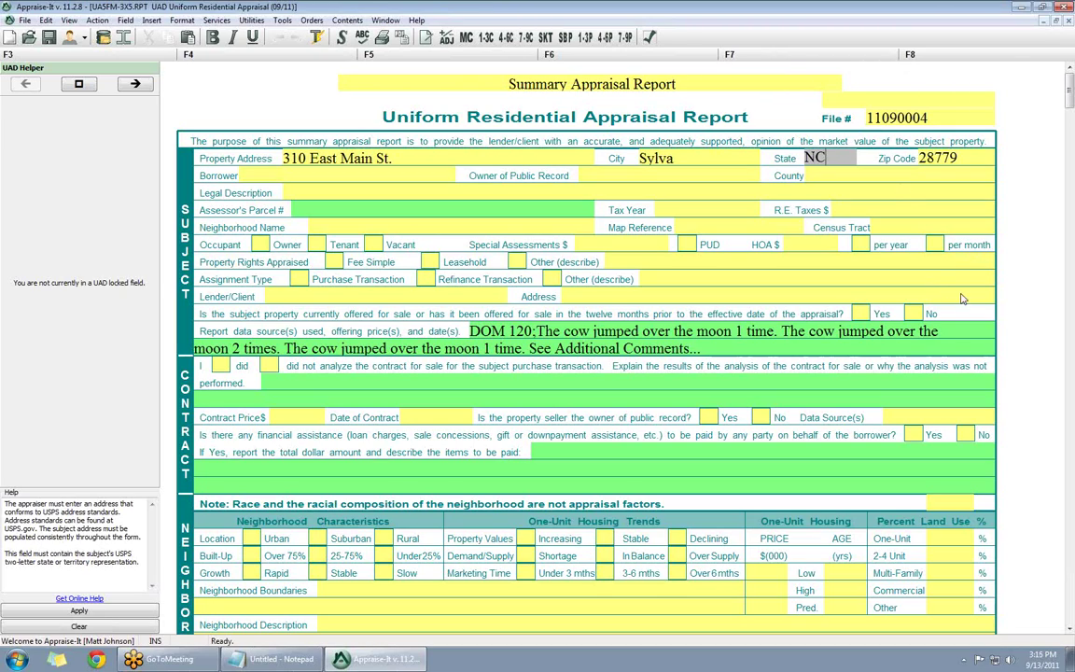
scroll(998, 374, down, 15)
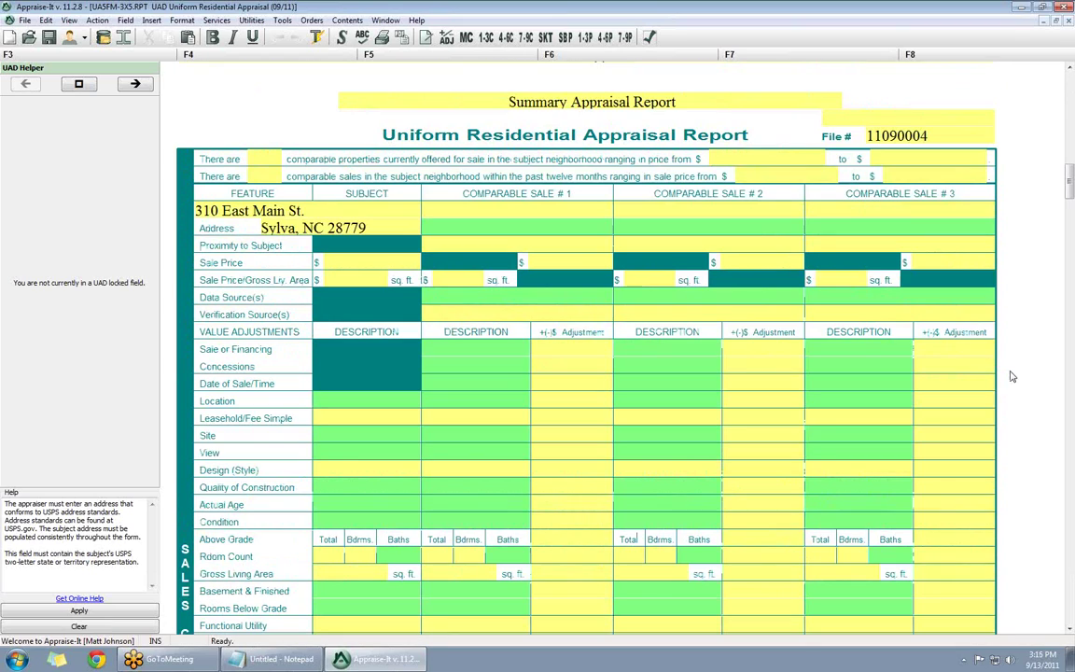
click(475, 225)
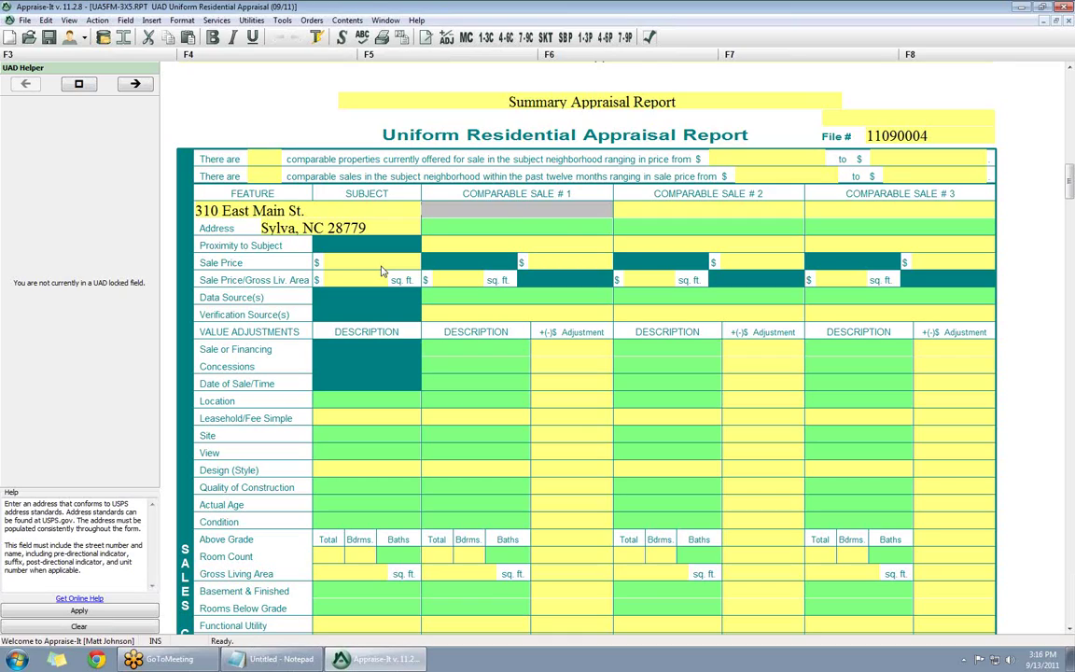
click(487, 229)
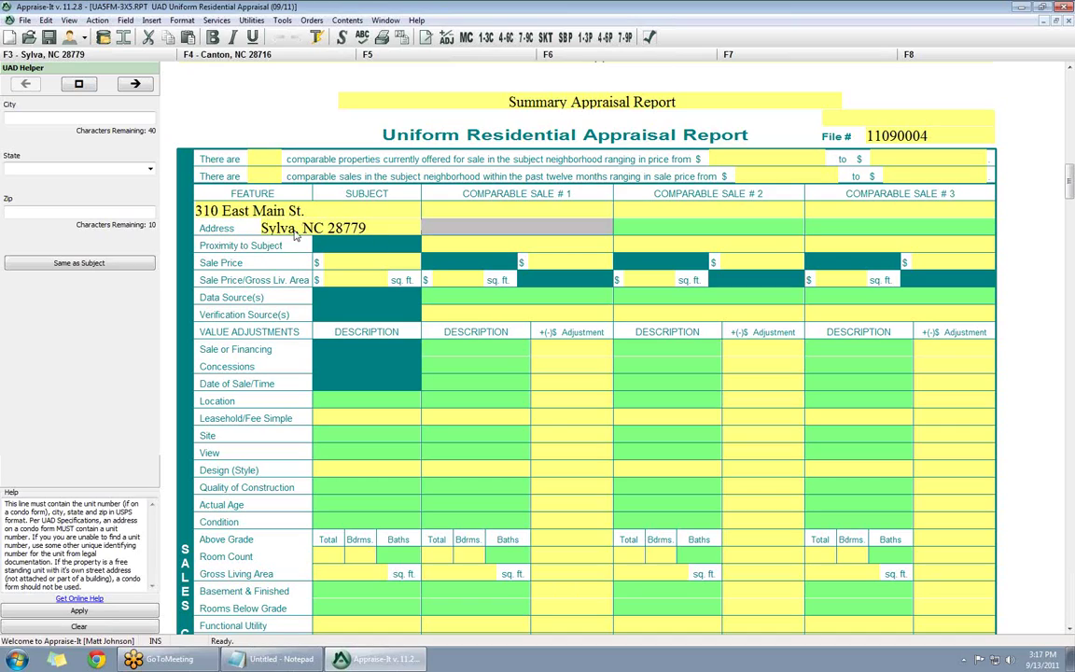
- Copy the subject's city, state and ZIP line into comparables 1, 2 and 3 via Same as Subject
click(78, 262)
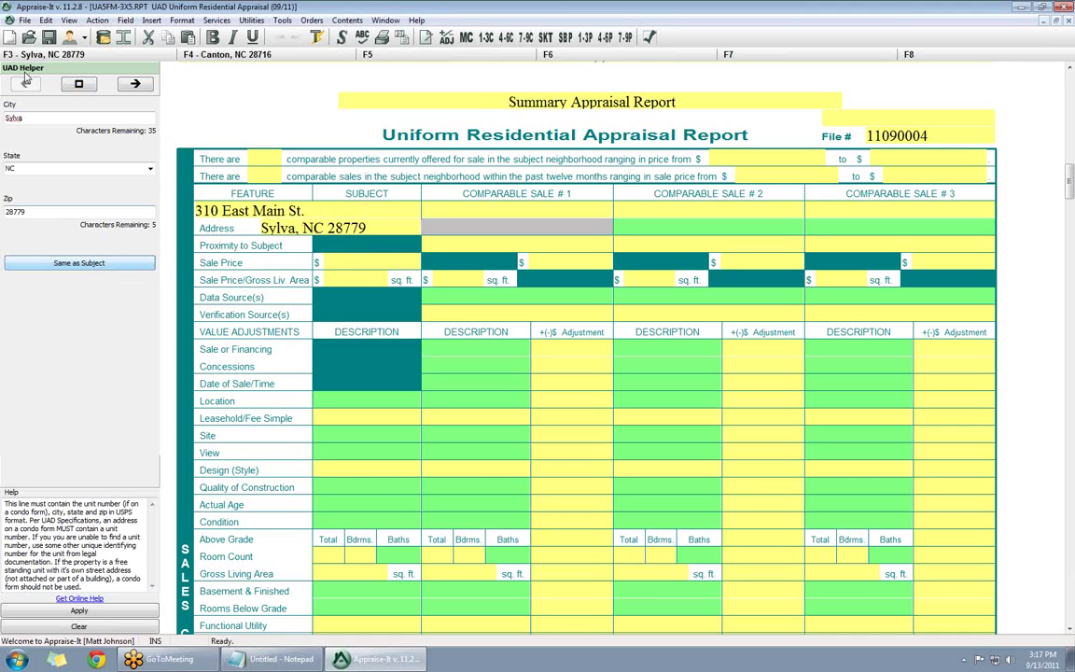
click(653, 226)
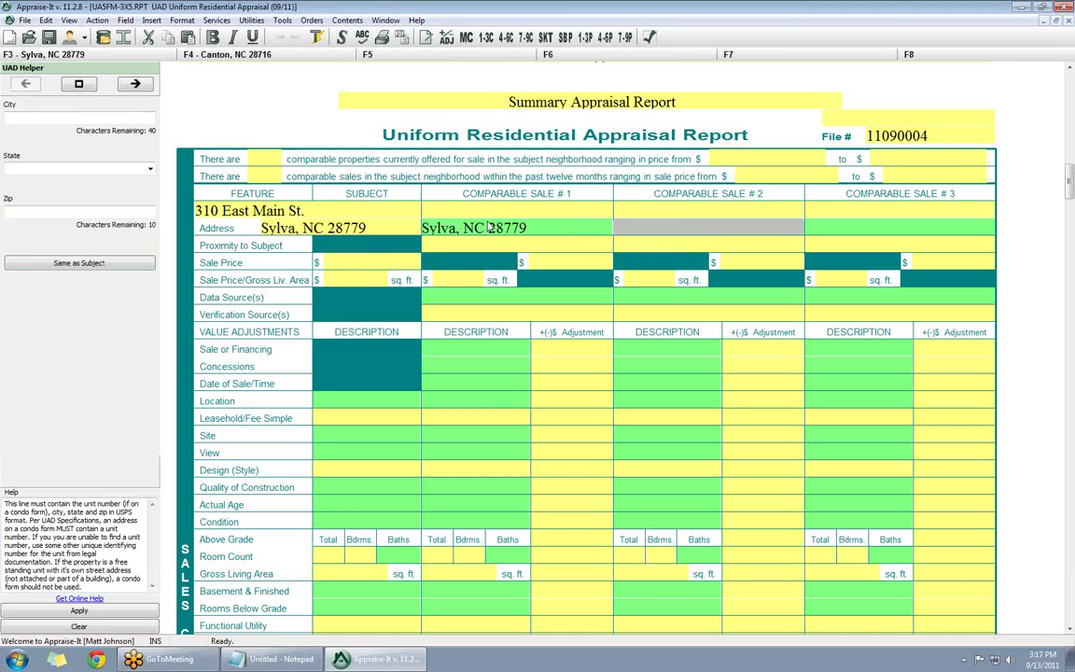
click(110, 262)
click(111, 262)
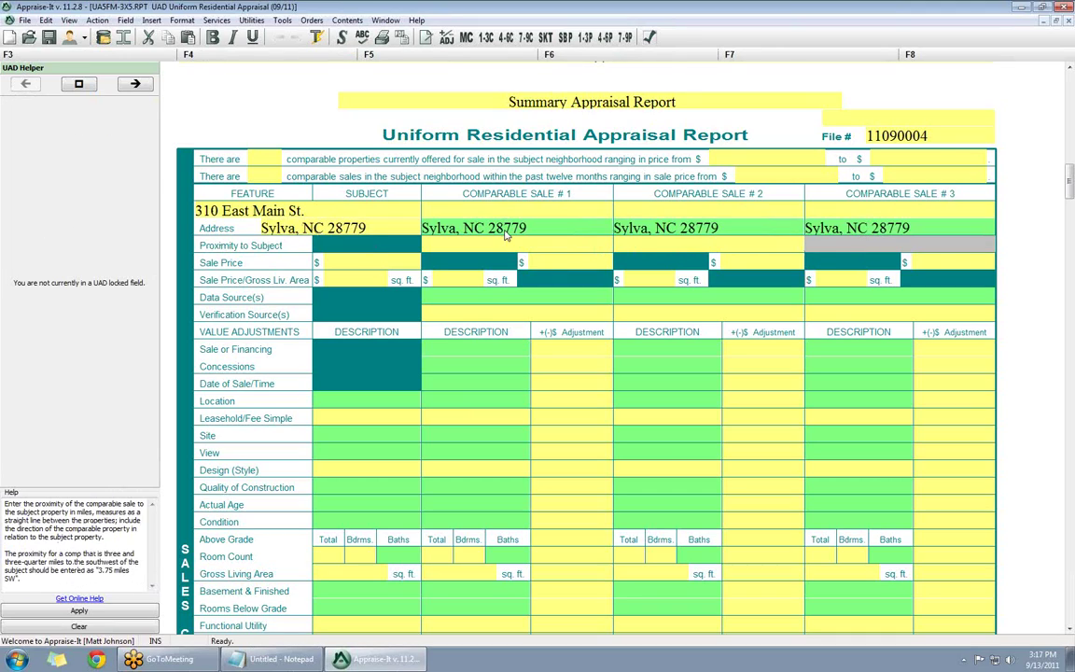
click(505, 233)
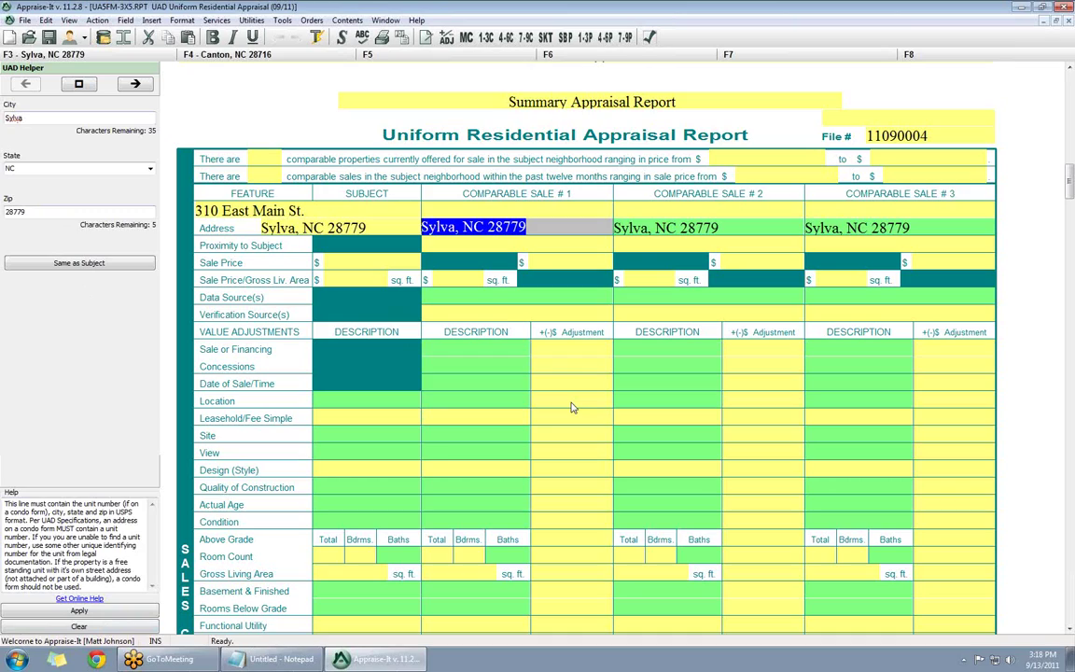
- Rate the subject's location Beneficial with Golf Course and Water Front factors (B;GlfCse;WtrFr)
click(336, 403)
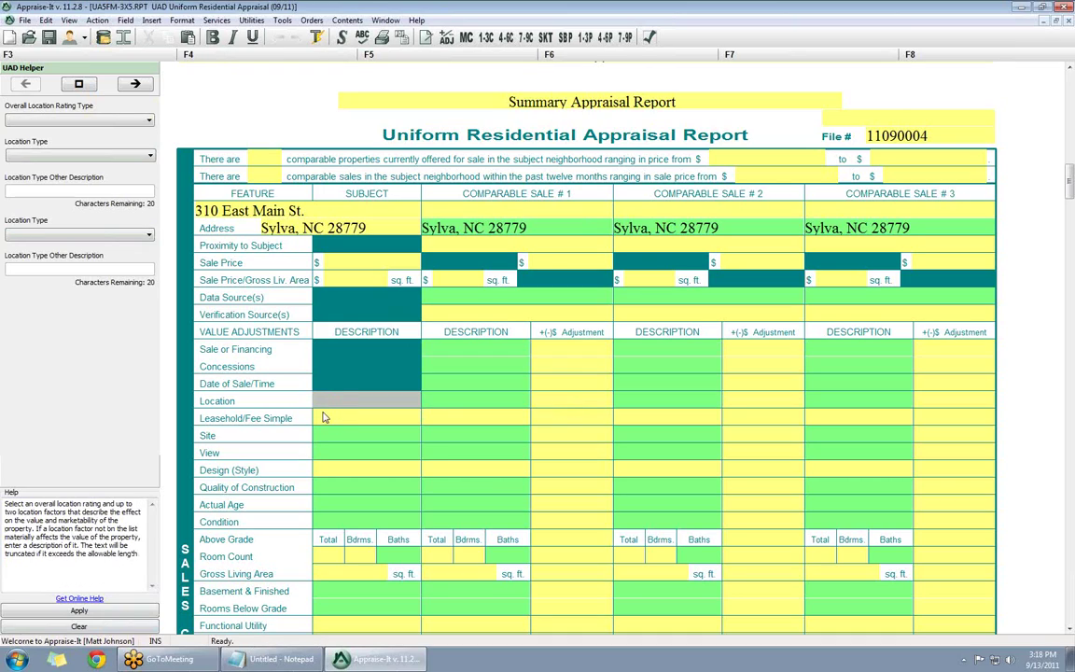
click(36, 121)
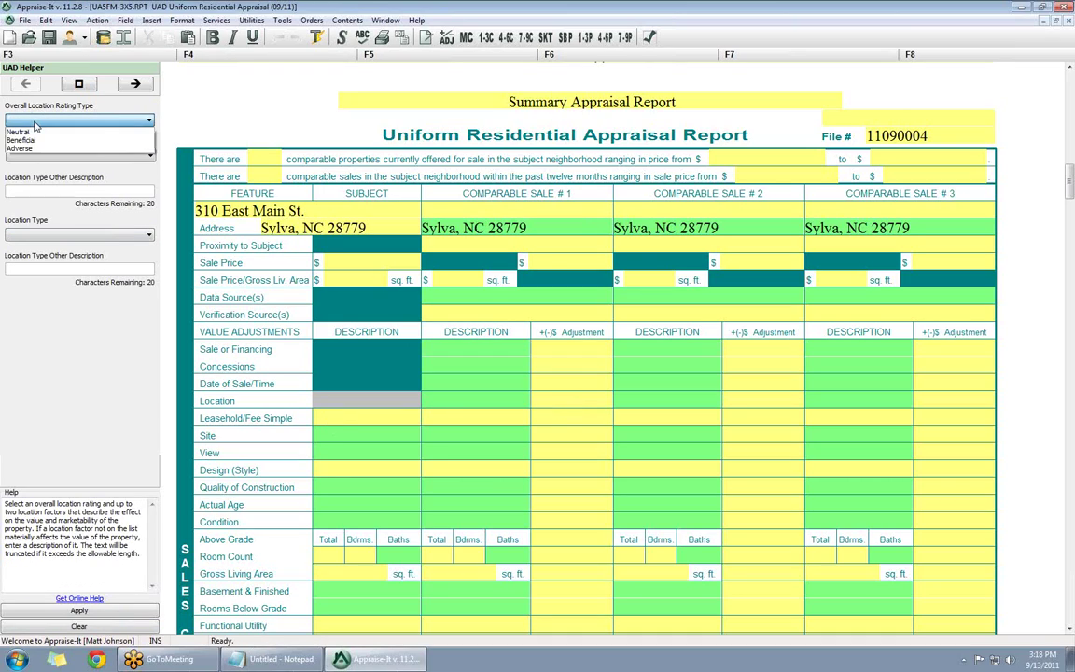
click(40, 142)
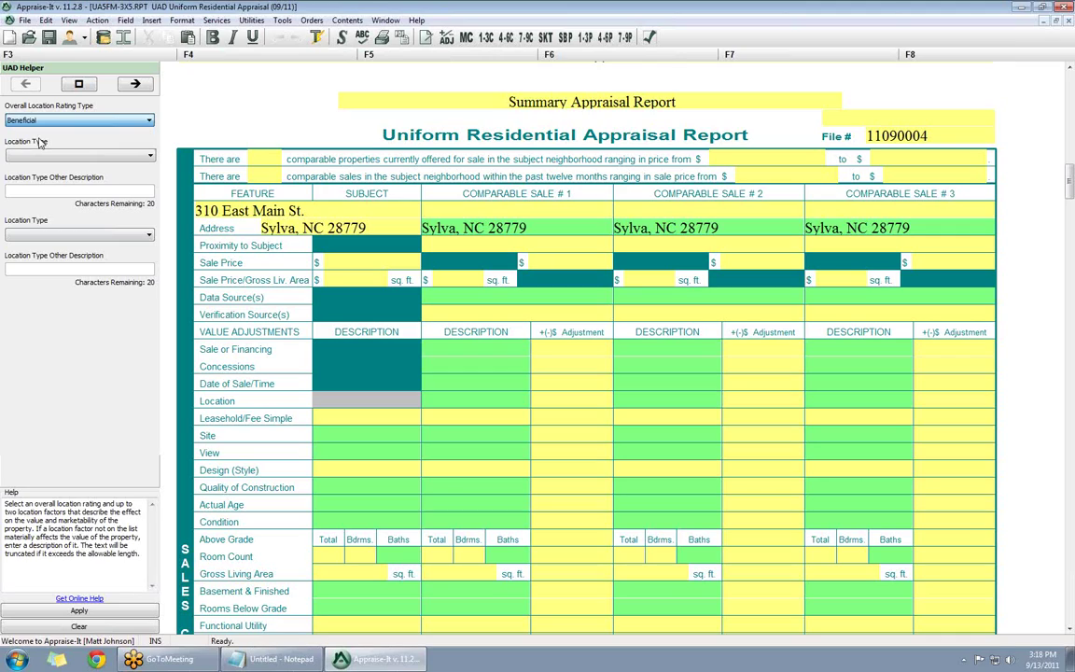
click(45, 157)
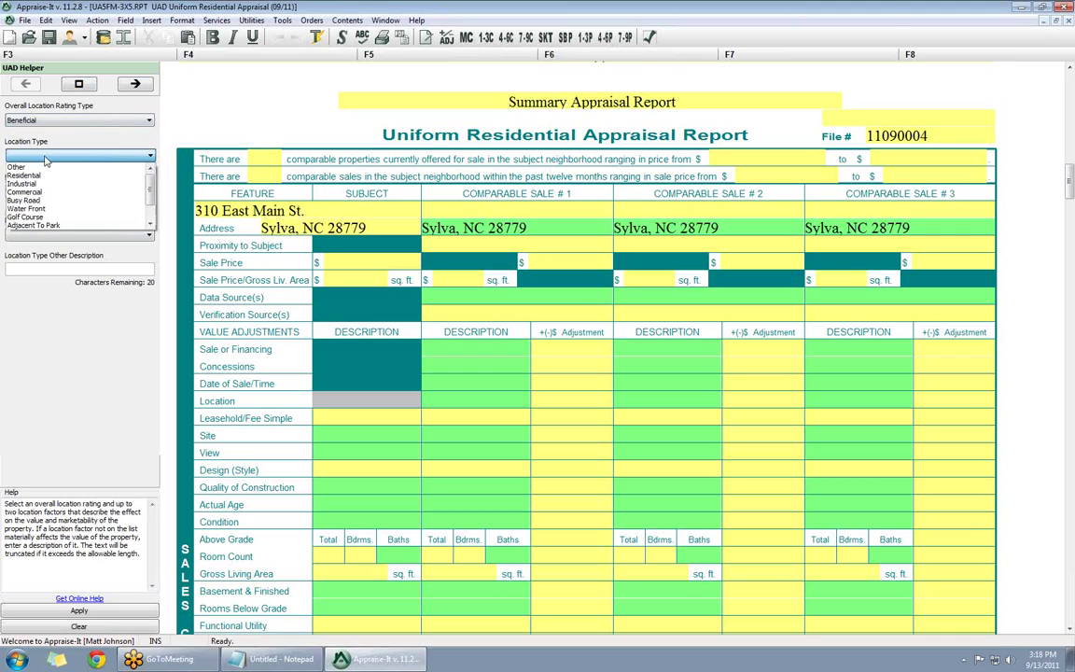
click(52, 217)
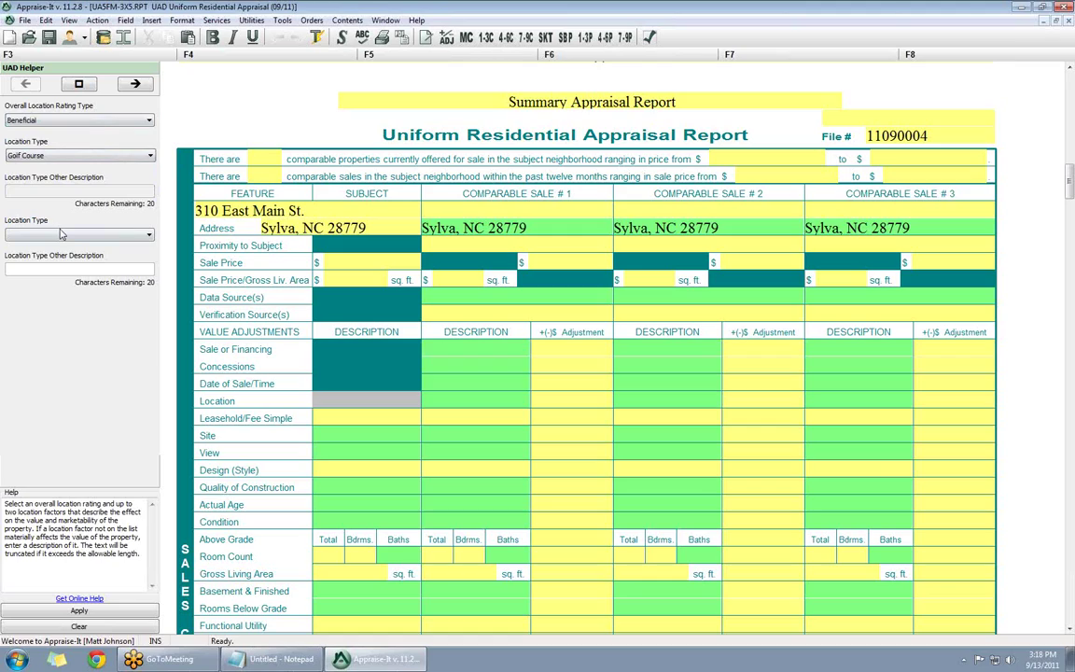
click(71, 236)
click(53, 259)
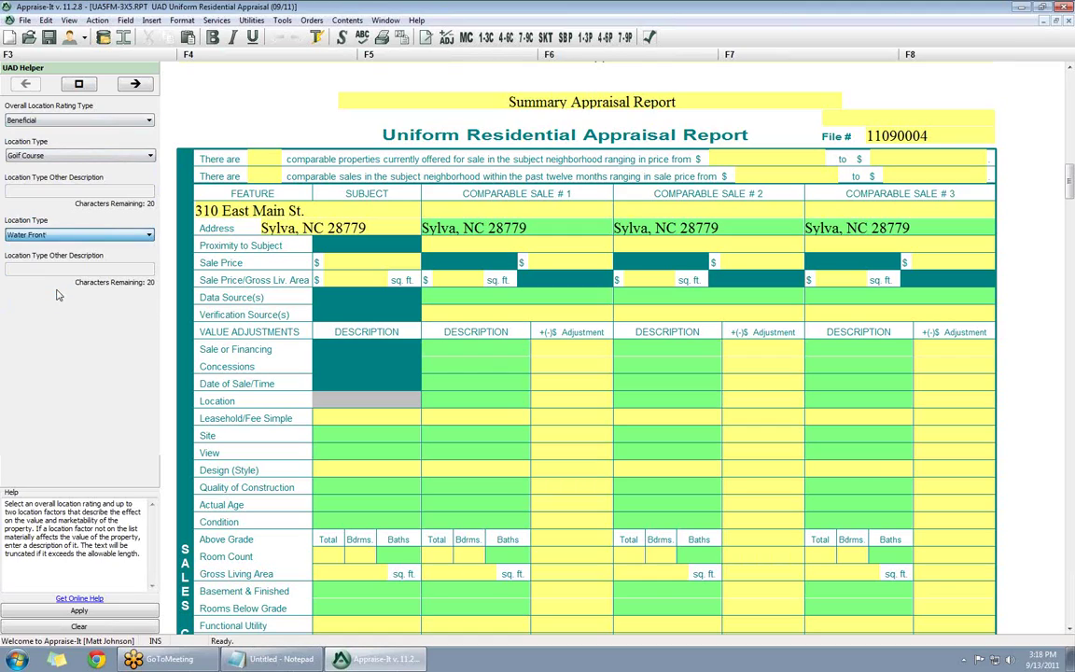
click(80, 611)
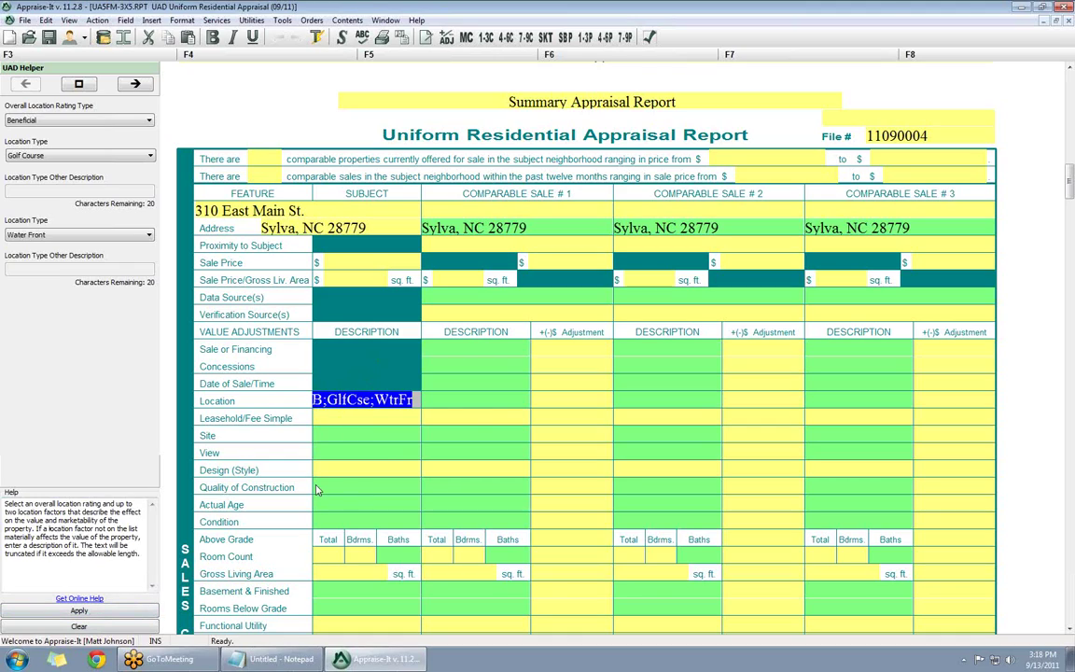
- Give comparable 1 the subject's B;GlfCse;WtrFr location rating via Same as Subject
click(469, 403)
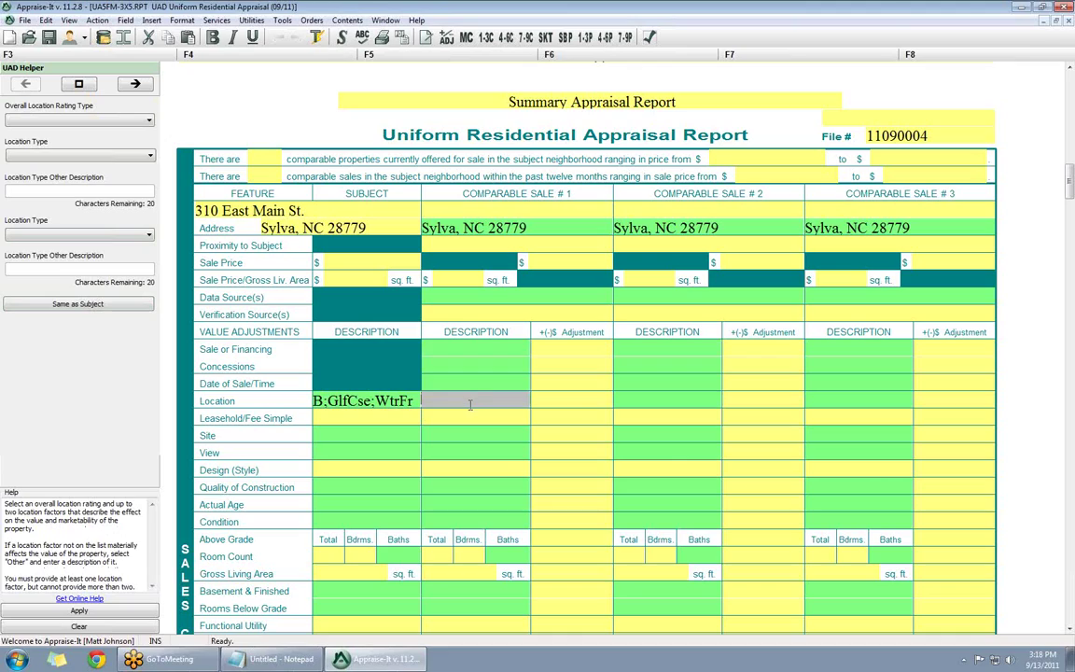
click(94, 304)
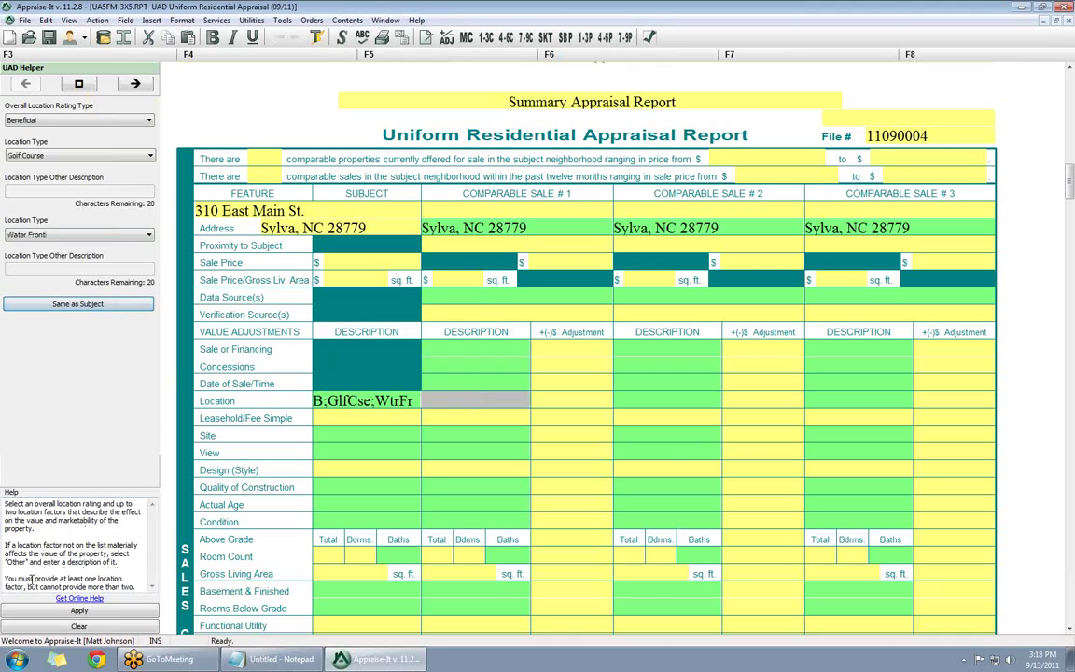
click(557, 399)
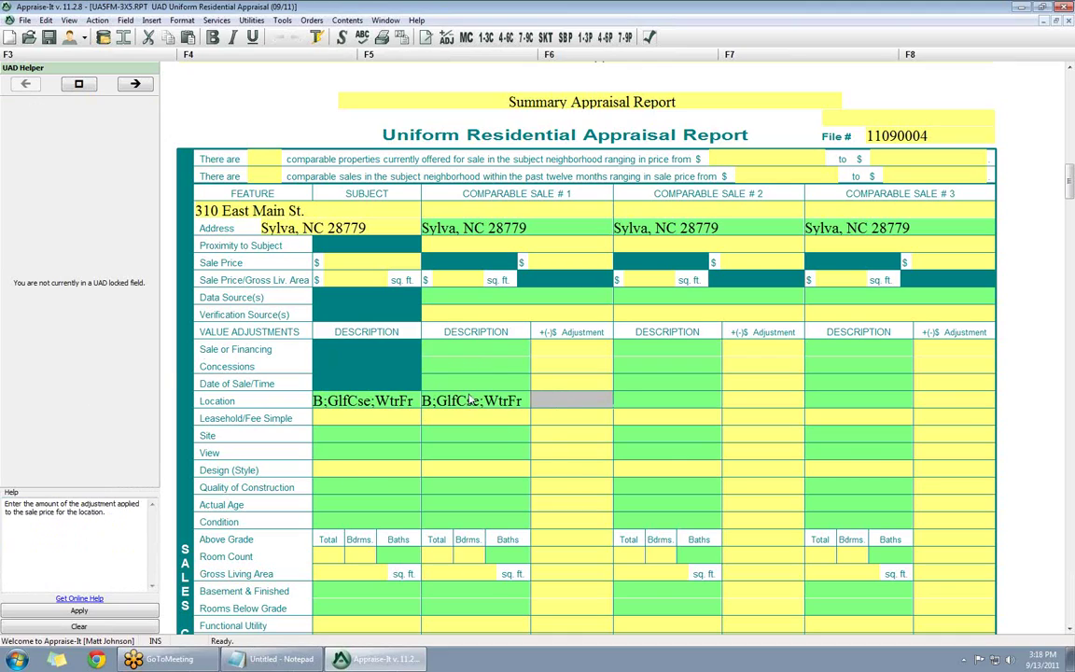
click(560, 401)
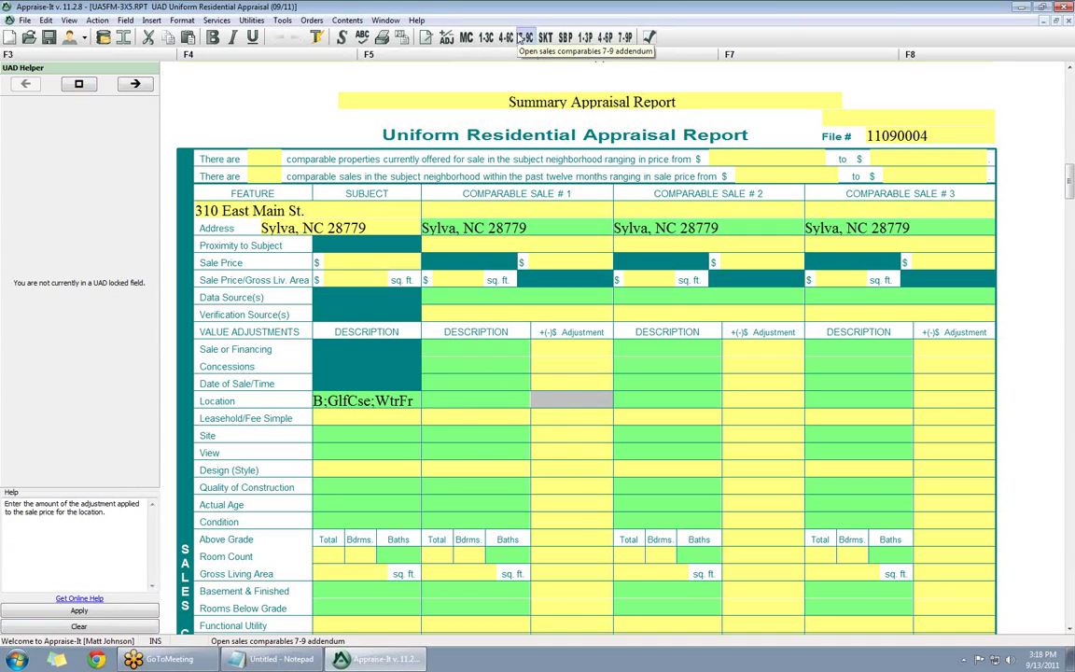
- Copy the location rating to comparables 2 and 3 using ==
key(Tab)
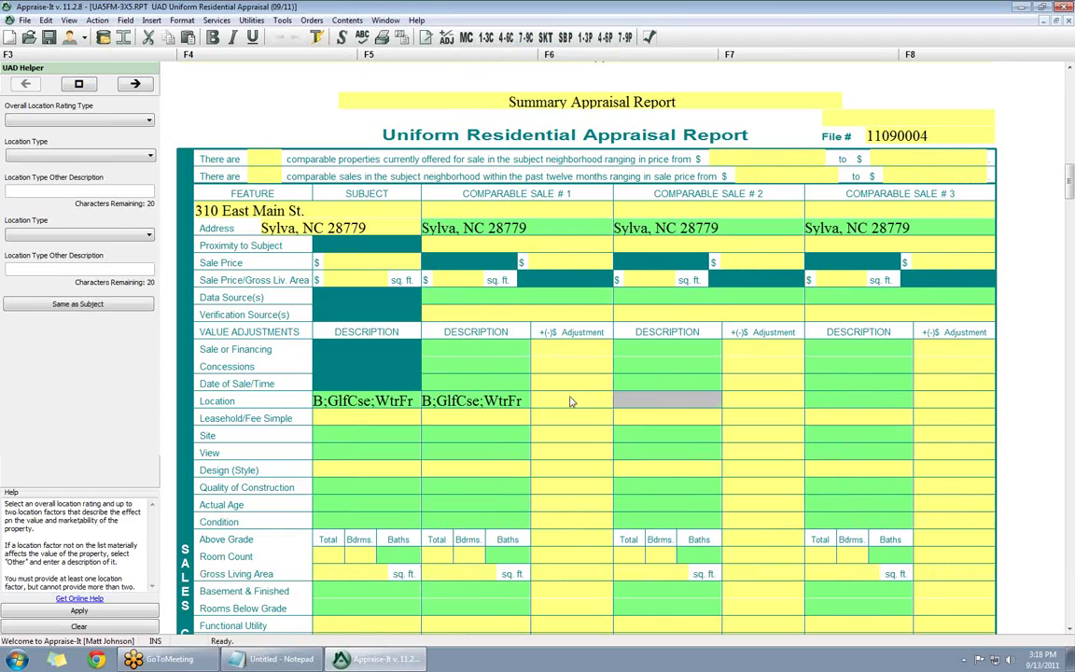
click(572, 402)
text(==)
key(Tab)
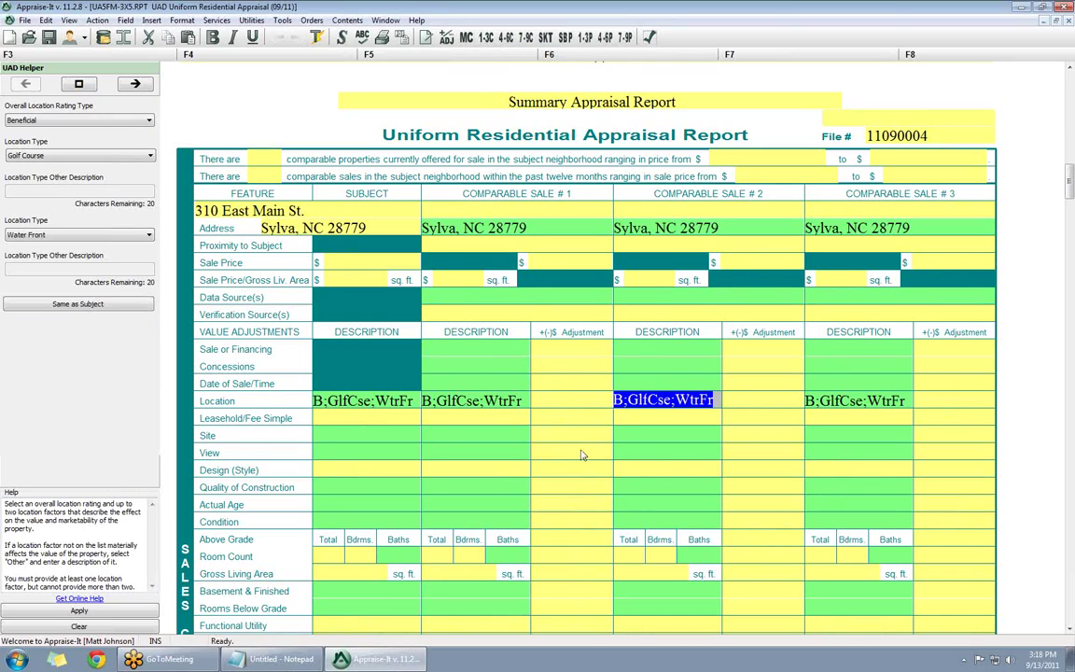
scroll(582, 583, down, 3)
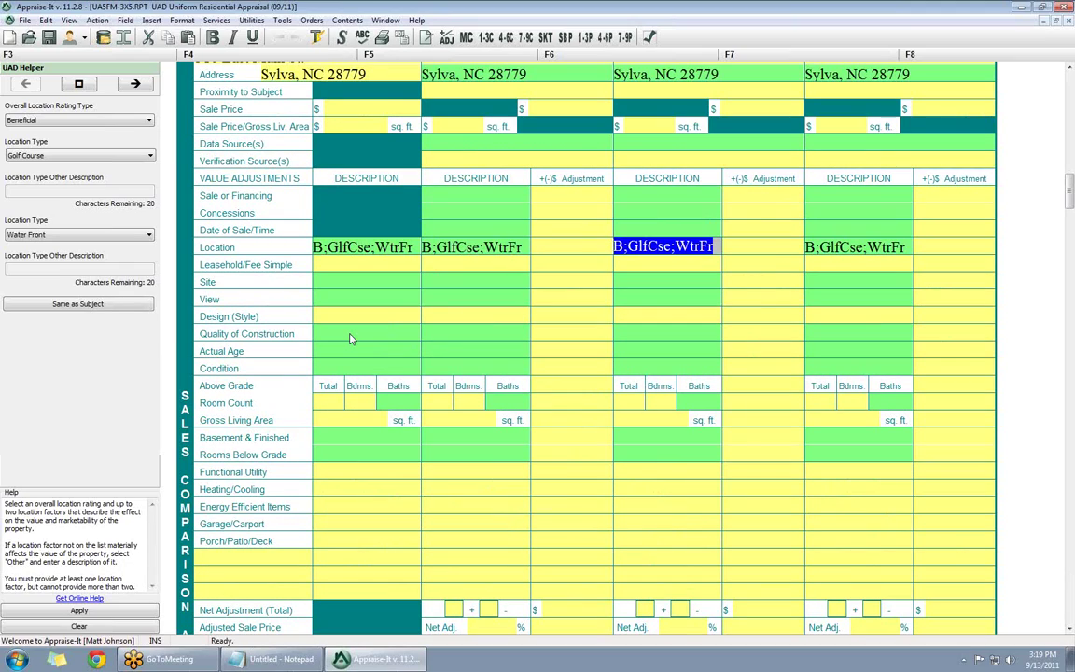
- Set the subject's construction quality to Q3 and its condition to C3
click(350, 339)
click(48, 122)
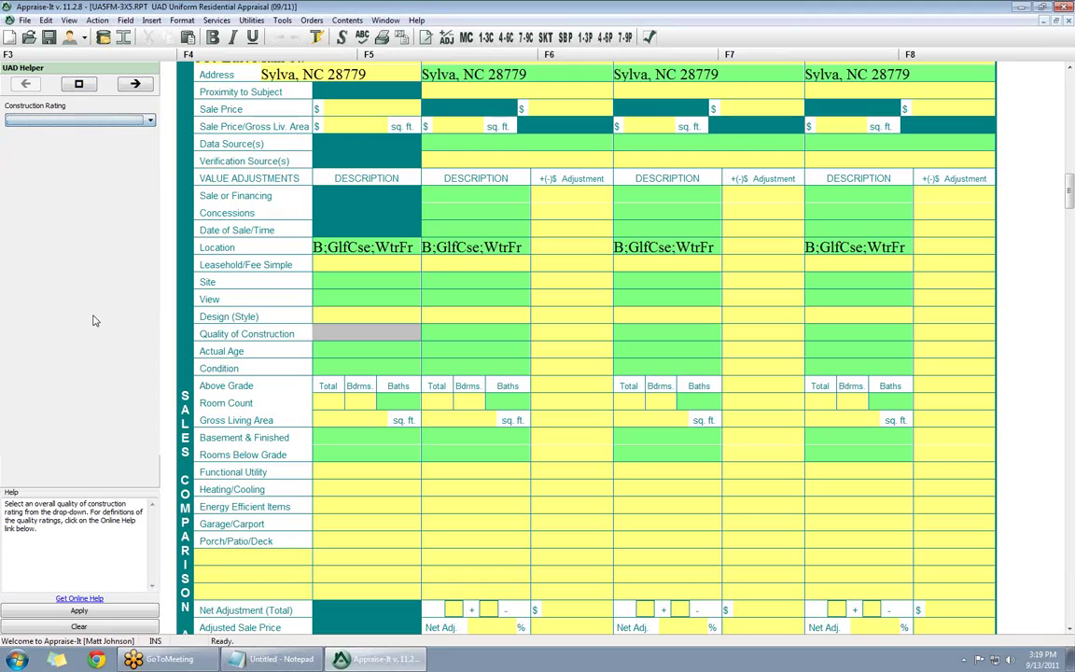
click(13, 147)
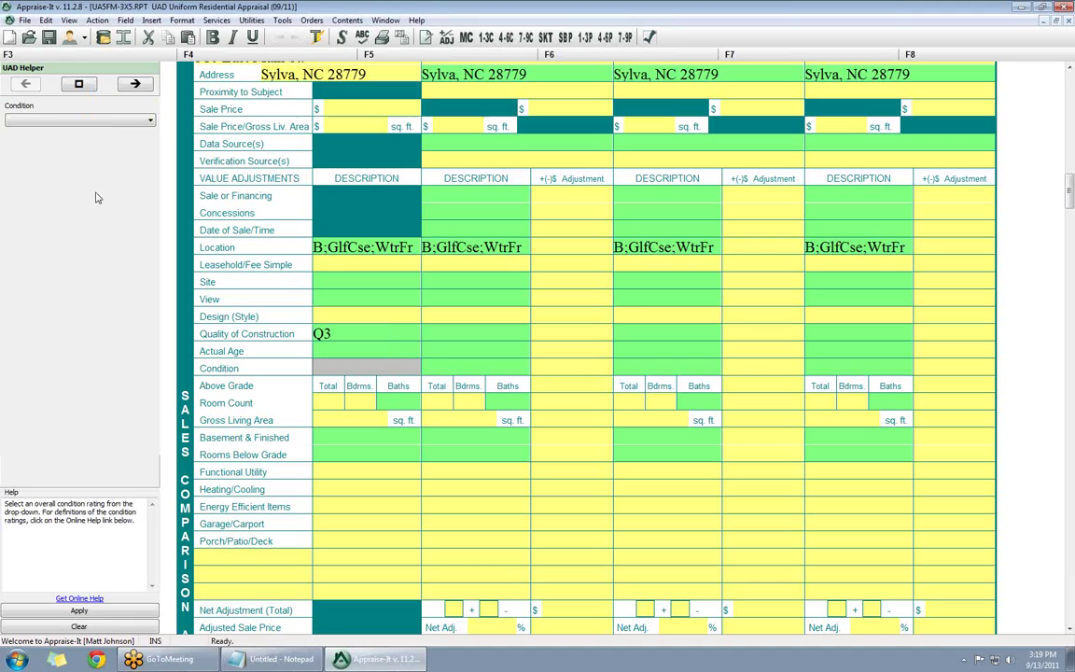
click(58, 119)
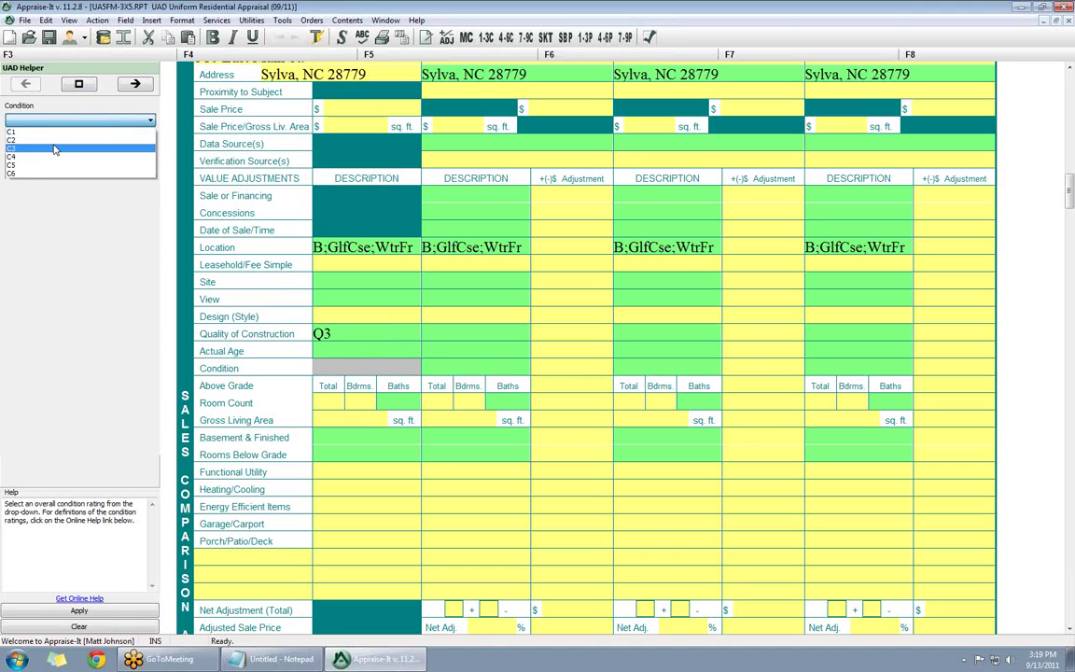
click(341, 333)
click(348, 369)
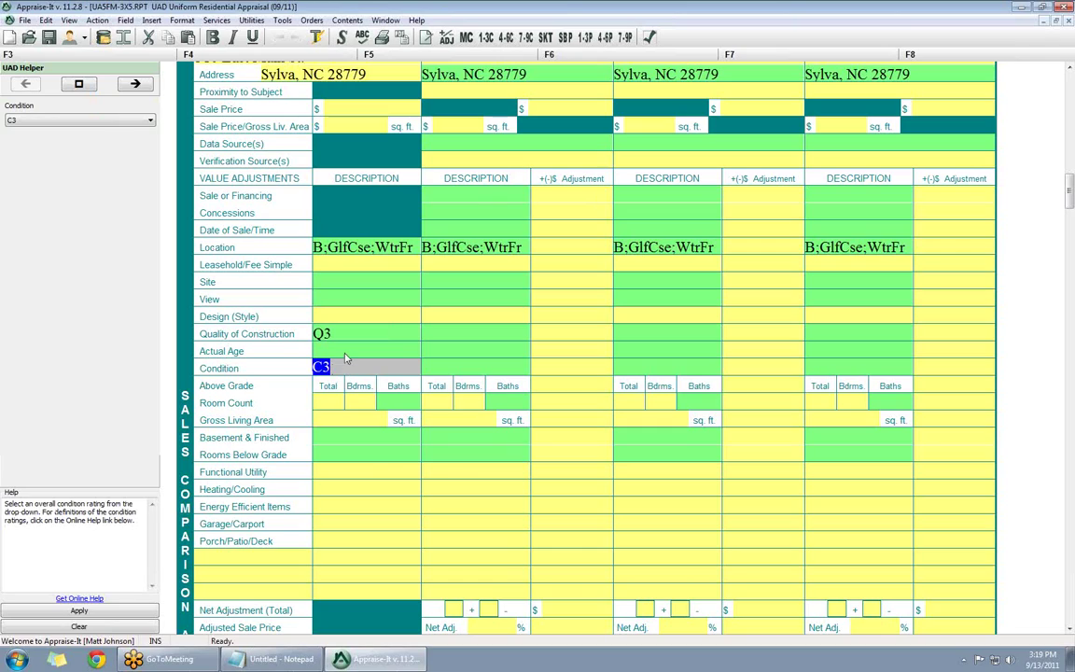
click(342, 351)
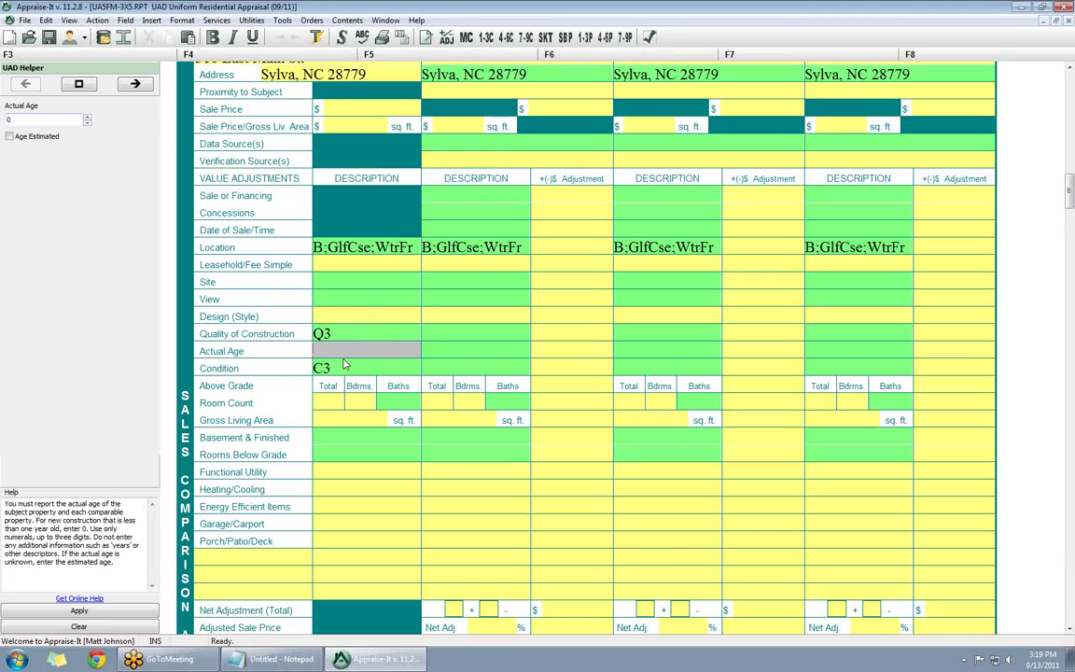
- Enter 91 as the subject's actual age
click(20, 119)
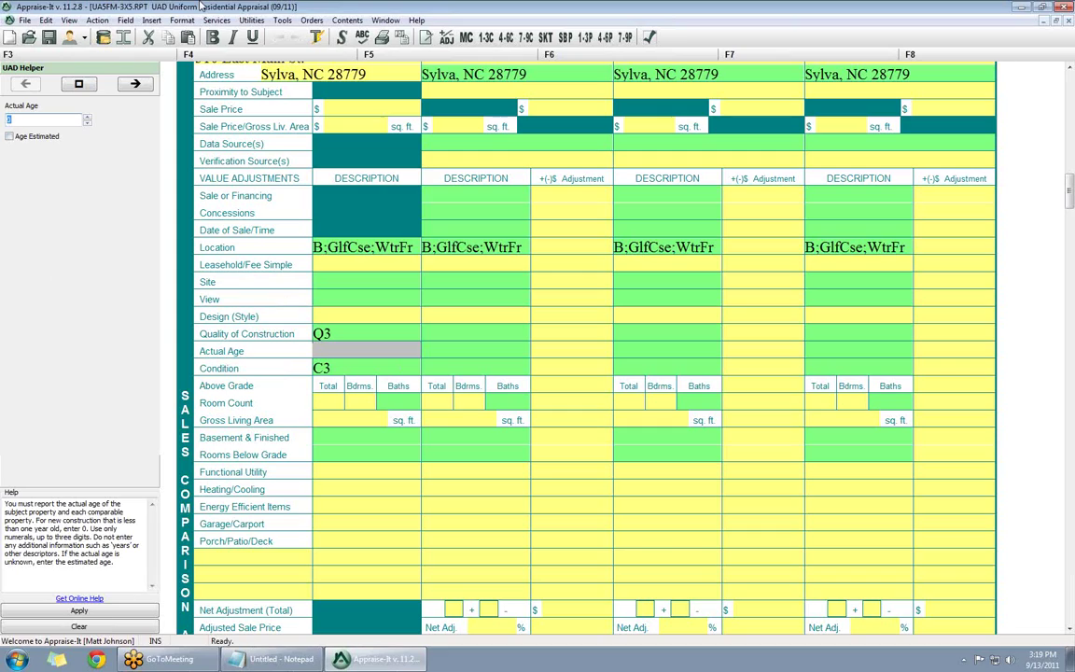
text(7)
key(Return)
text(91)
key(Return)
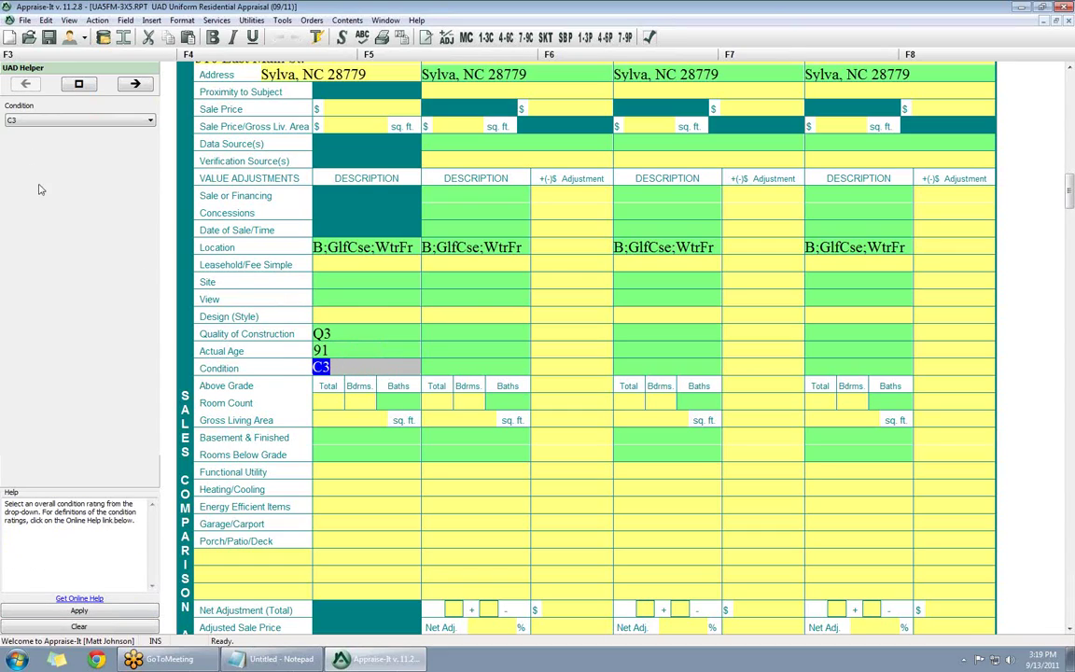
- Change the subject's condition rating from C3 to C2
click(28, 120)
key(Up)
key(Return)
click(445, 364)
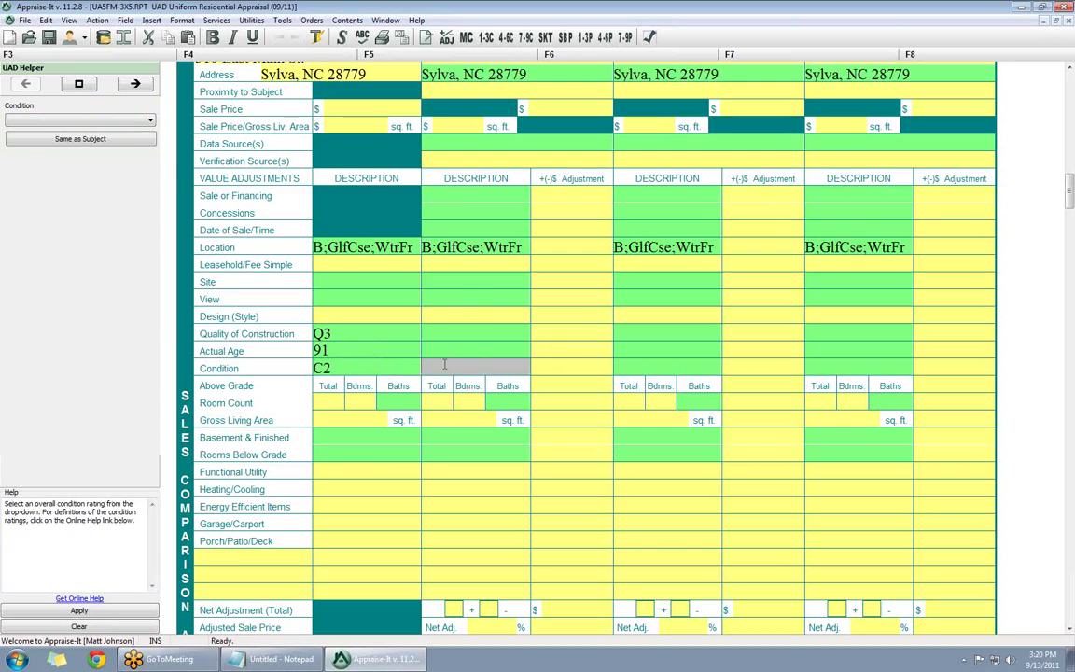
click(346, 351)
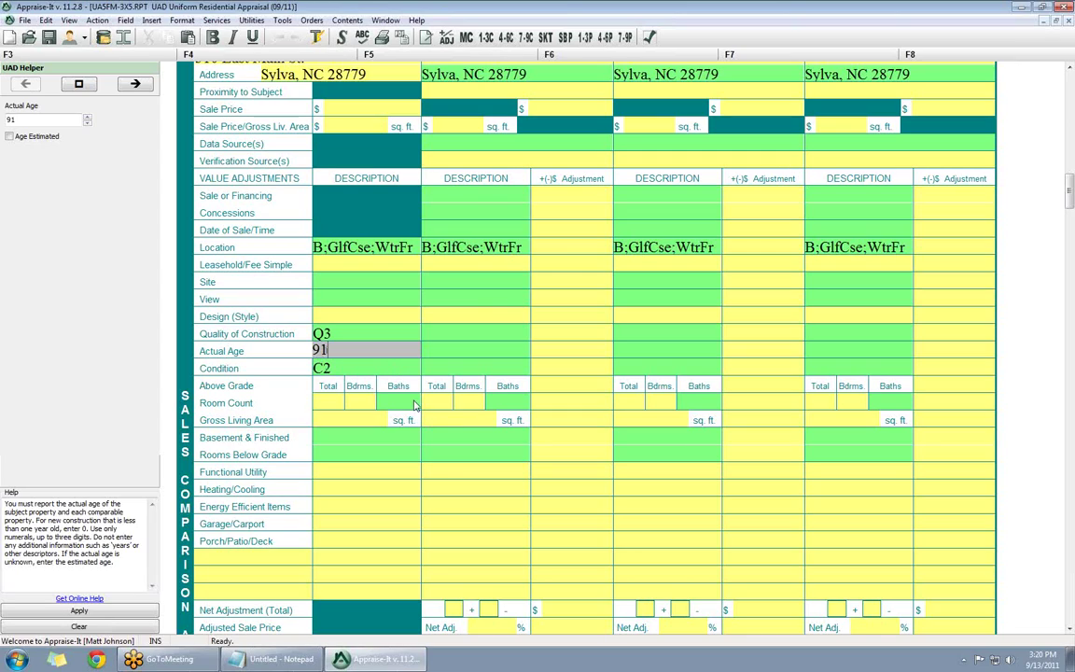
click(339, 438)
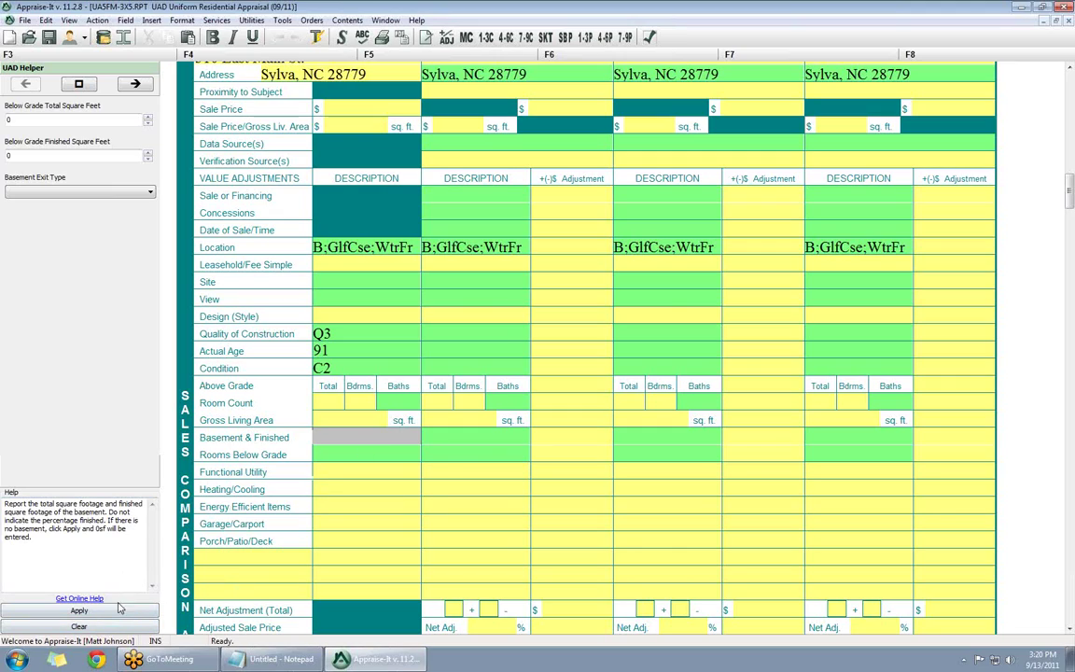
- Record no basement area for the subject
click(80, 611)
click(342, 458)
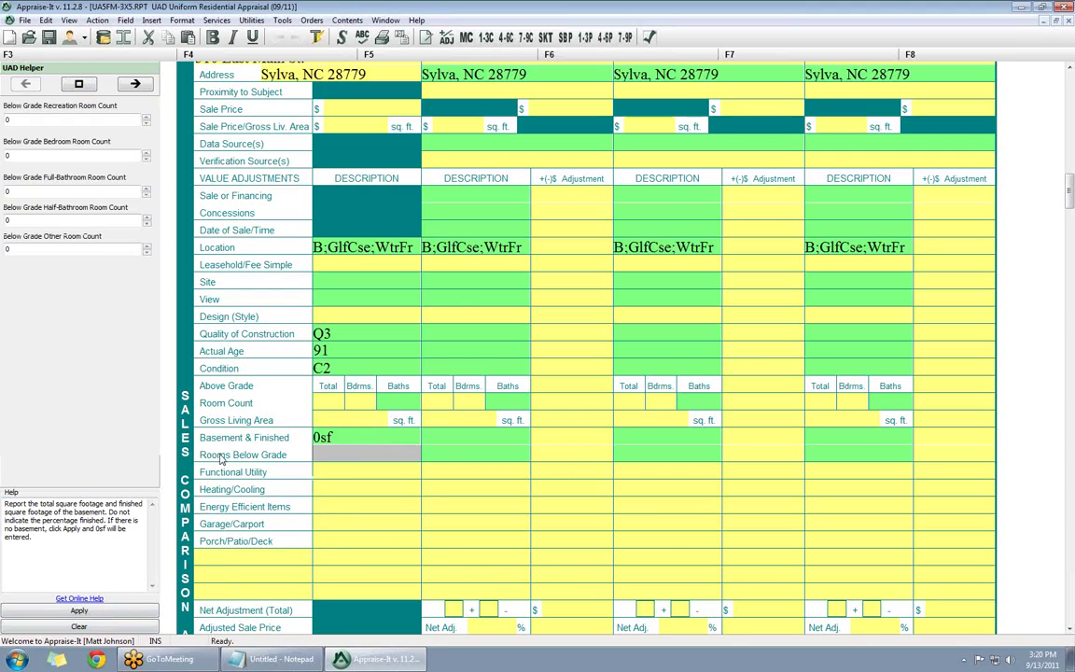
click(472, 451)
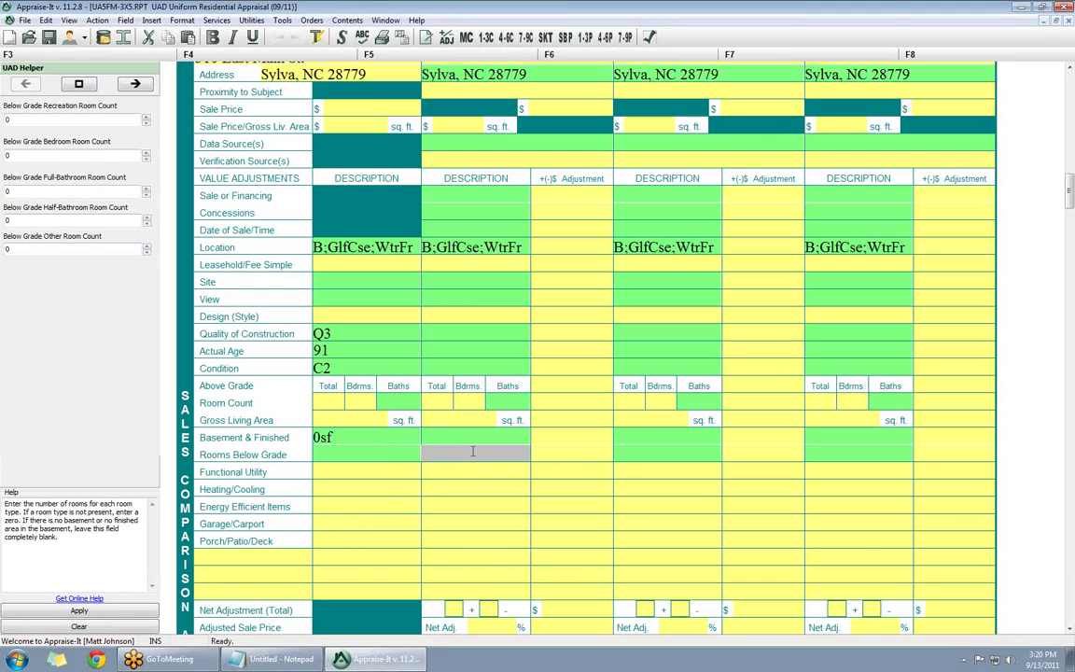
- Enter comparable 1's basement as 700 sq ft total, 700 sq ft finished, Walk Out exit
click(471, 437)
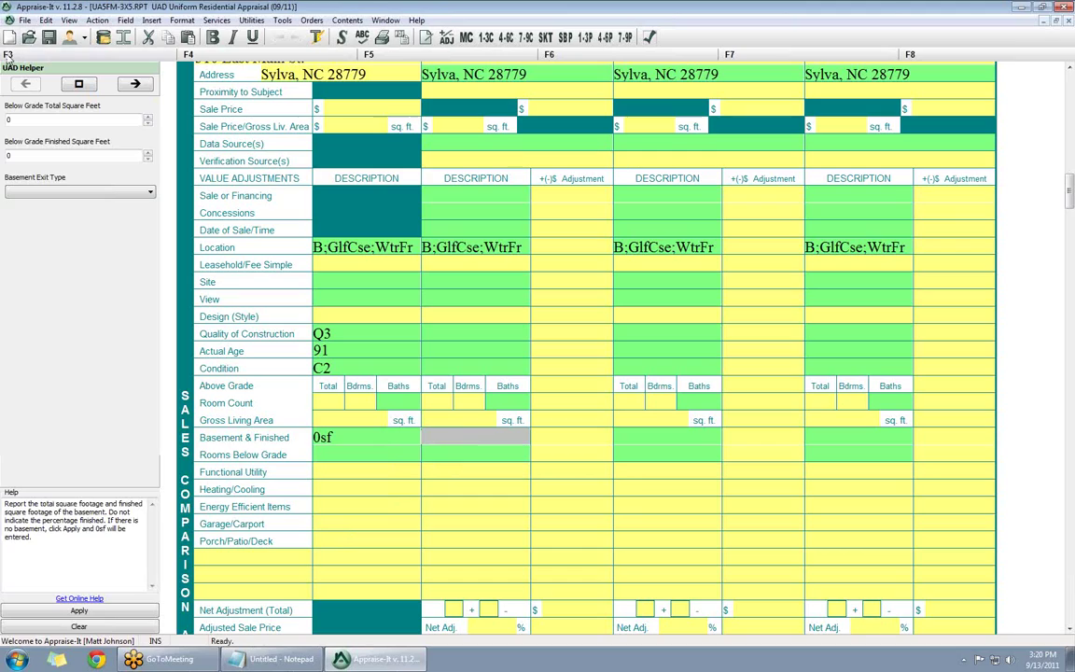
click(25, 118)
text(700)
click(20, 157)
text(700)
click(47, 191)
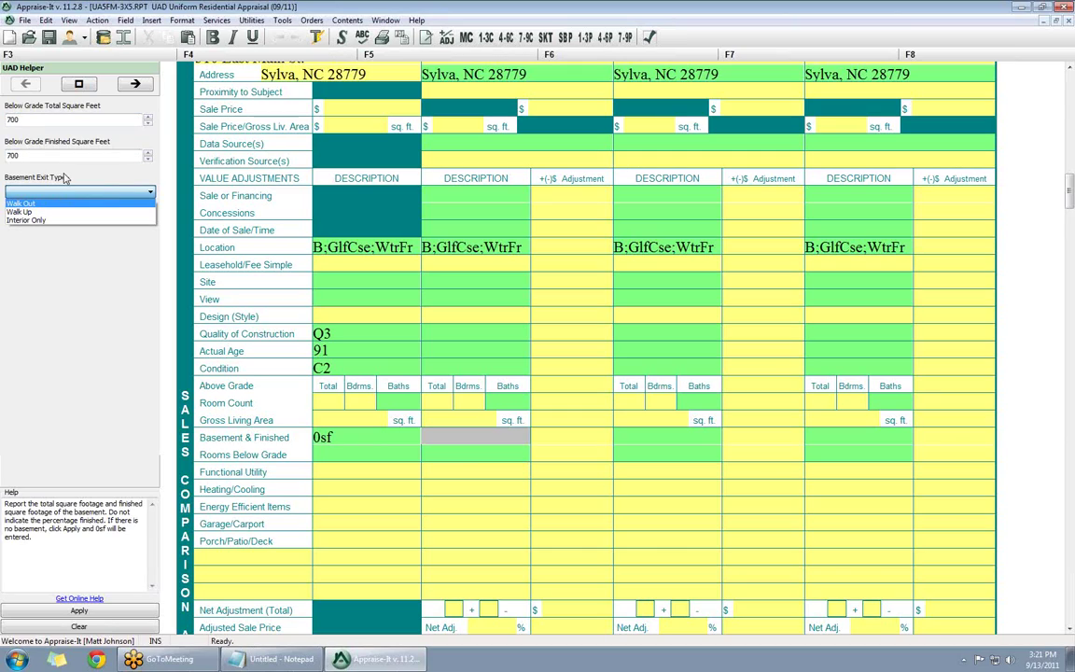
click(65, 192)
click(65, 191)
click(20, 202)
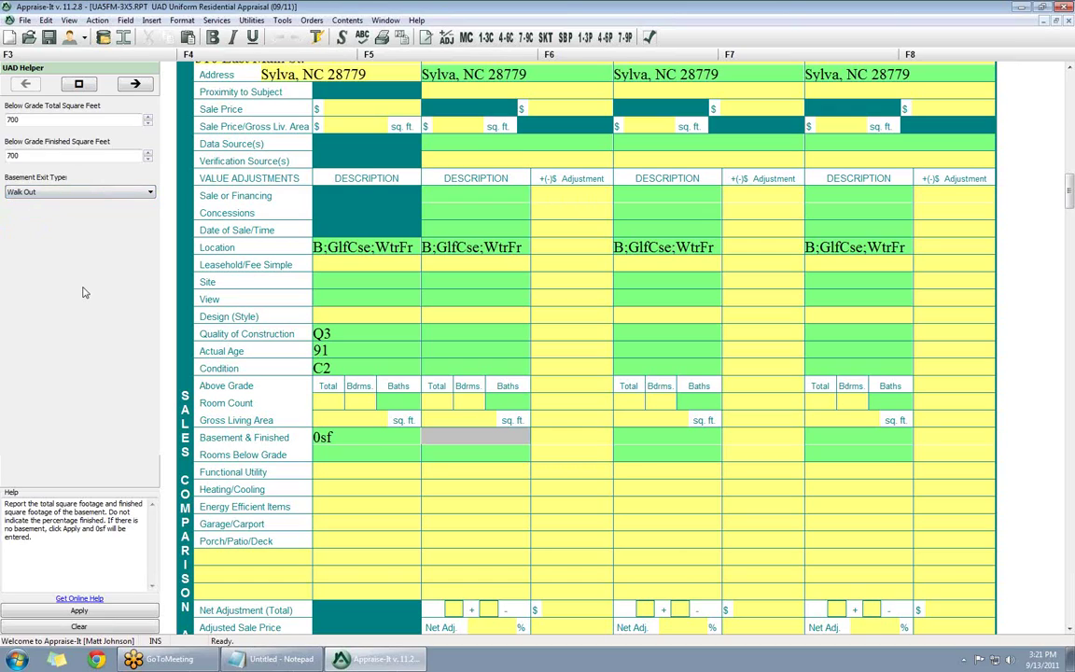
- Apply the 700sf700sfwo basement and set comparable 1's rooms below grade to 1rr1br1.0ba1o
click(79, 610)
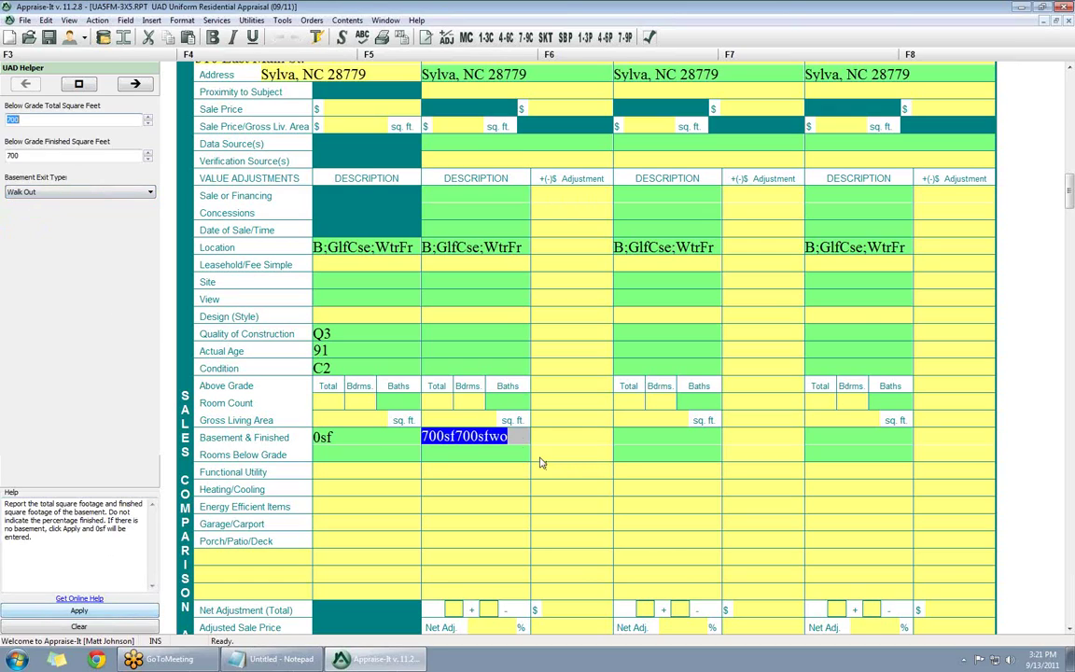
click(476, 453)
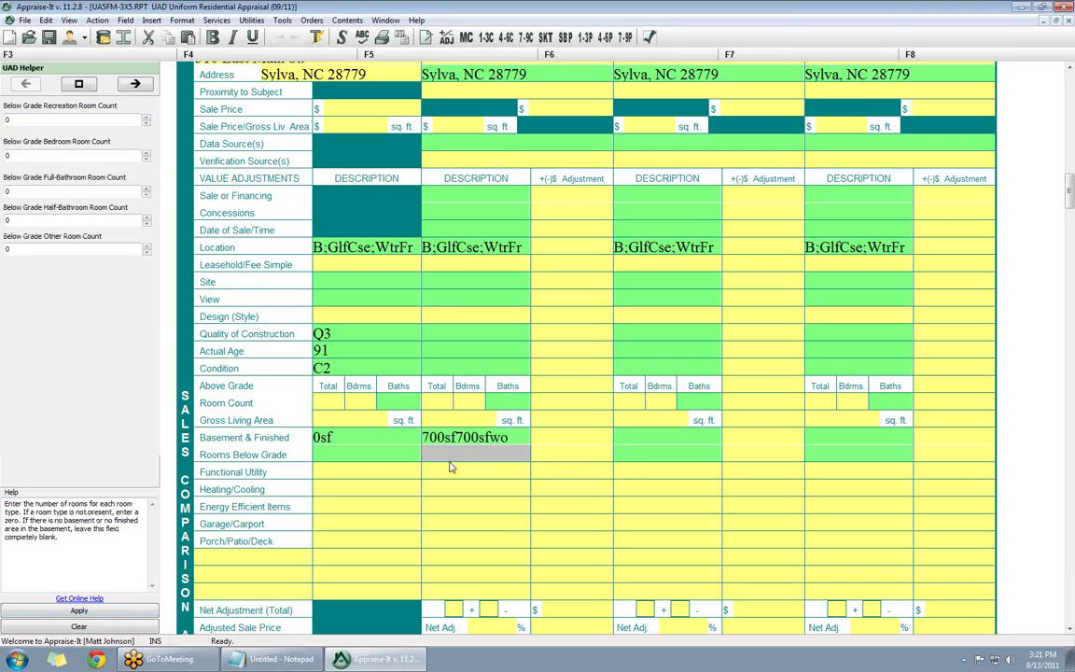
click(9, 119)
text(1)
key(Tab)
text(1)
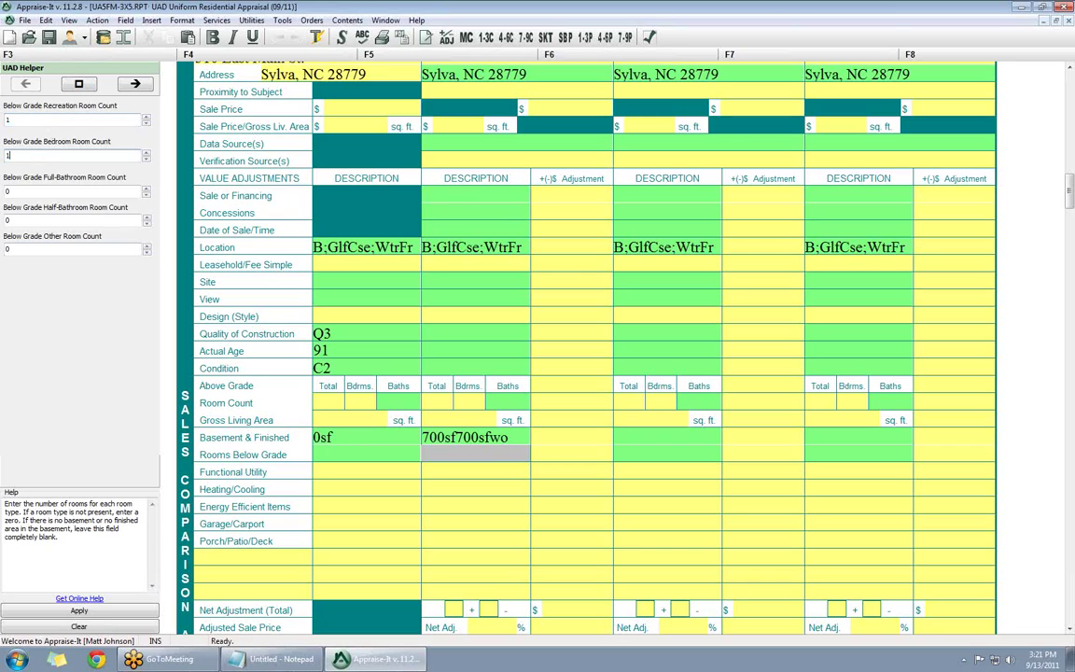
click(5, 192)
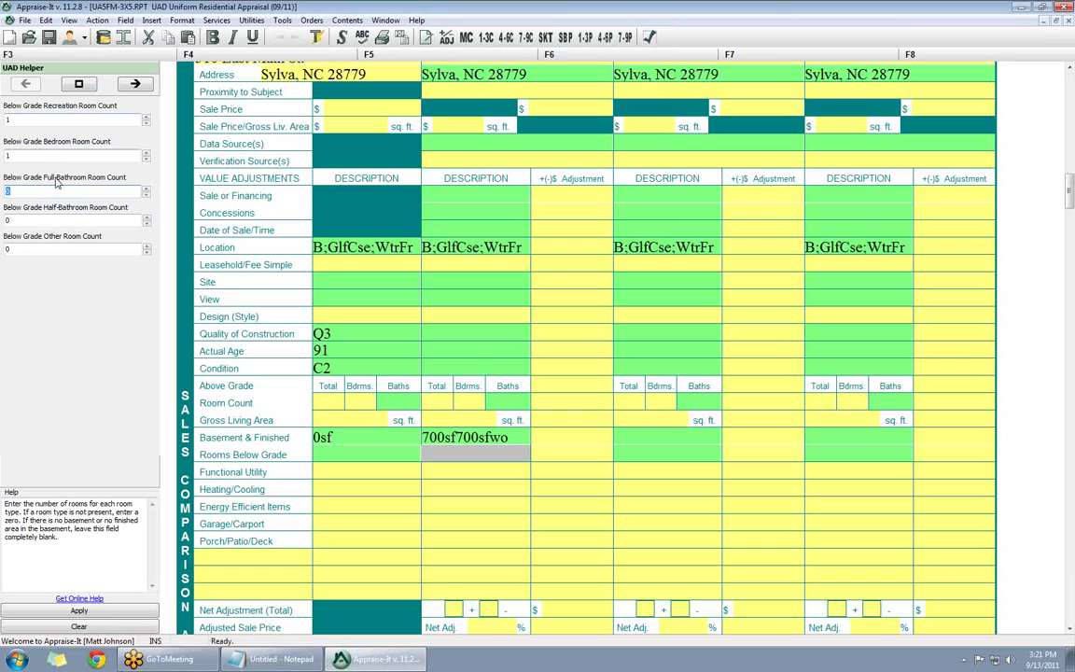
text(1)
click(68, 222)
key(Tab)
text(1)
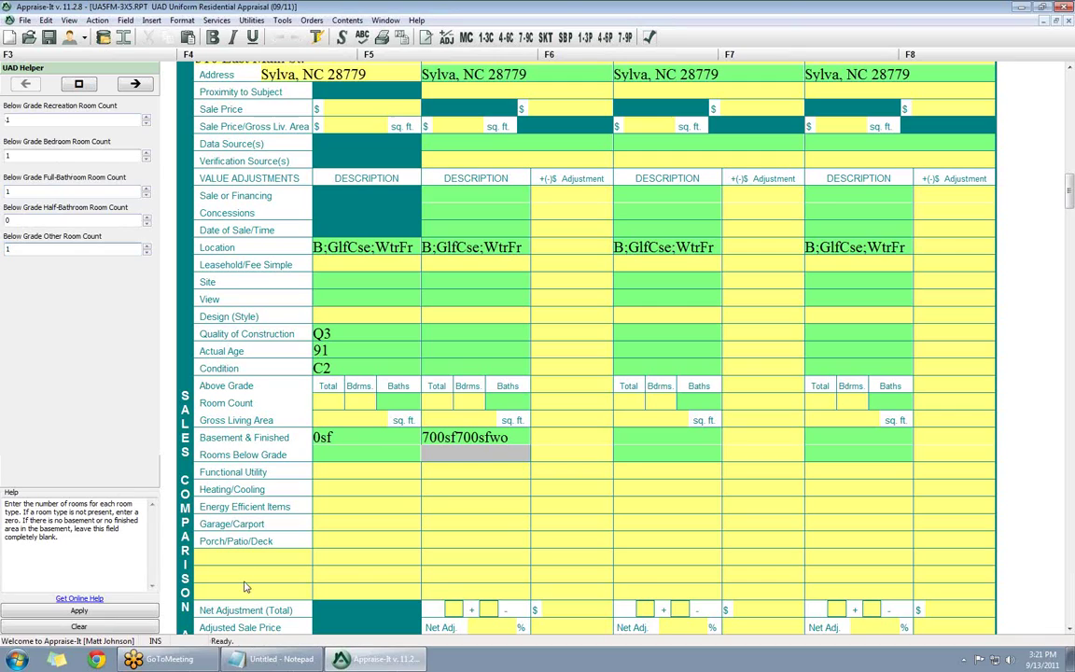
click(136, 612)
key(Tab)
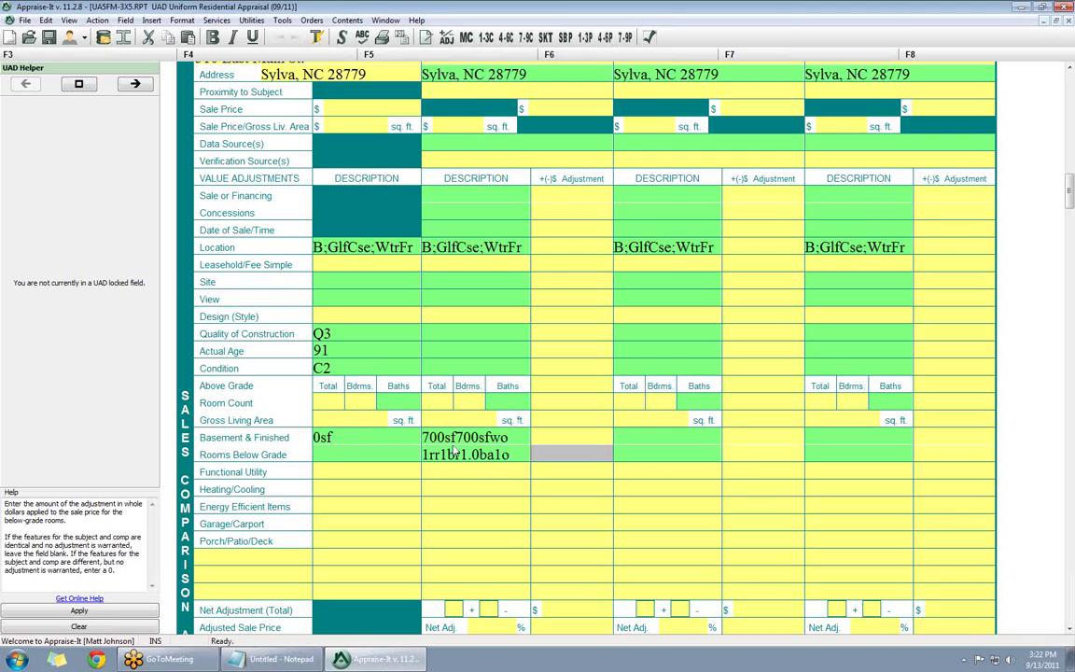
- Scroll the form down past the Improvements details to the Site section
scroll(566, 495, down, 7)
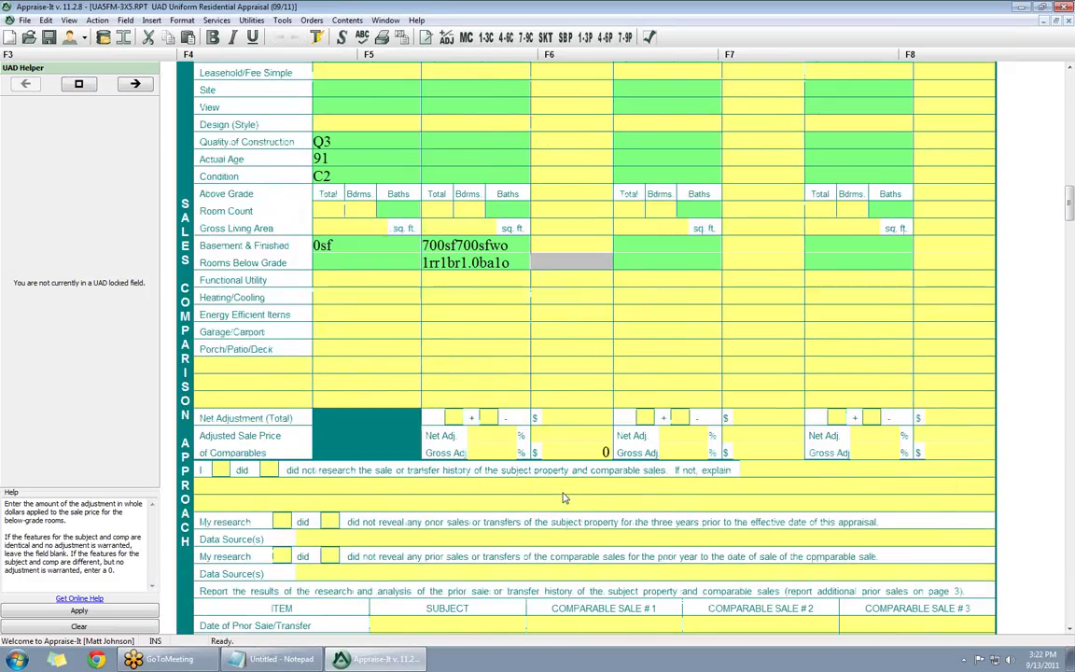
scroll(563, 497, down, 2)
scroll(565, 509, up, 15)
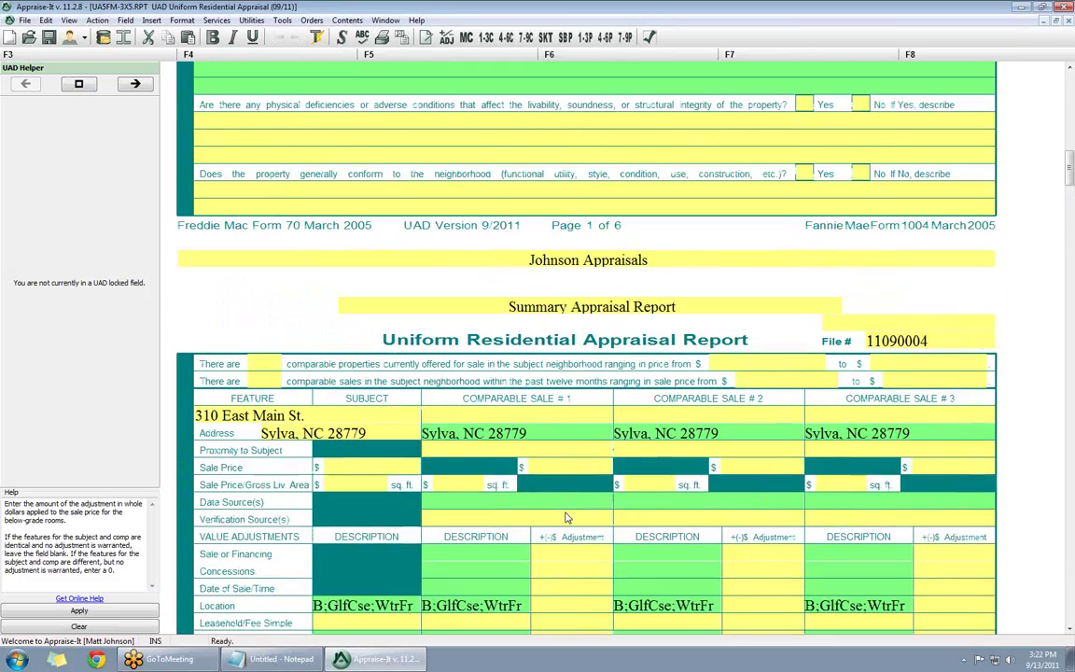
scroll(564, 516, up, 20)
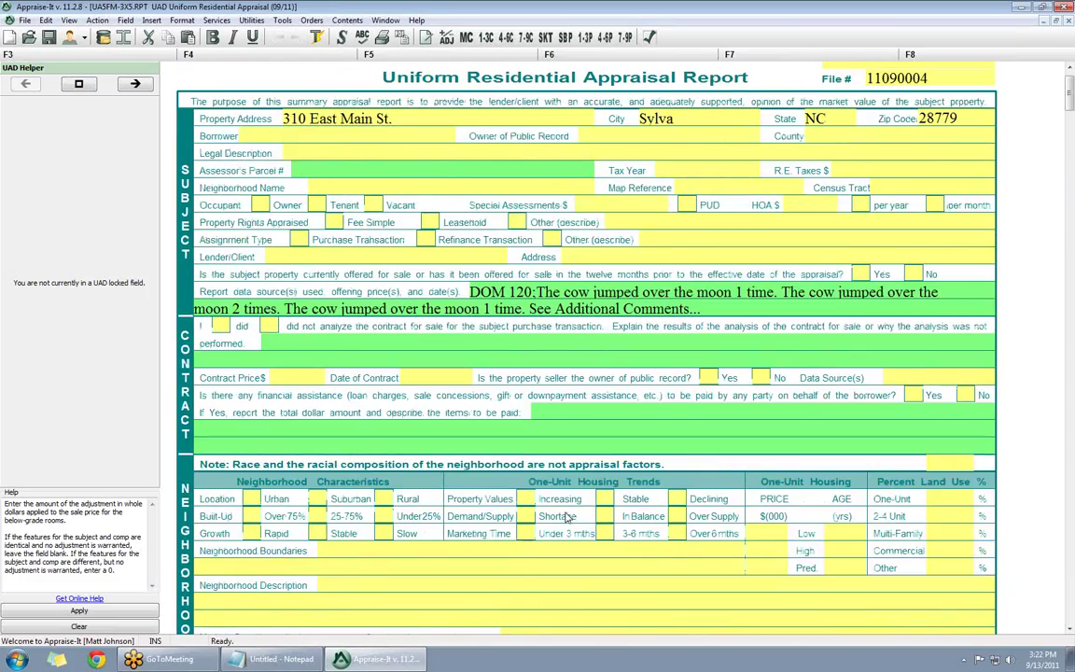
scroll(568, 517, down, 3)
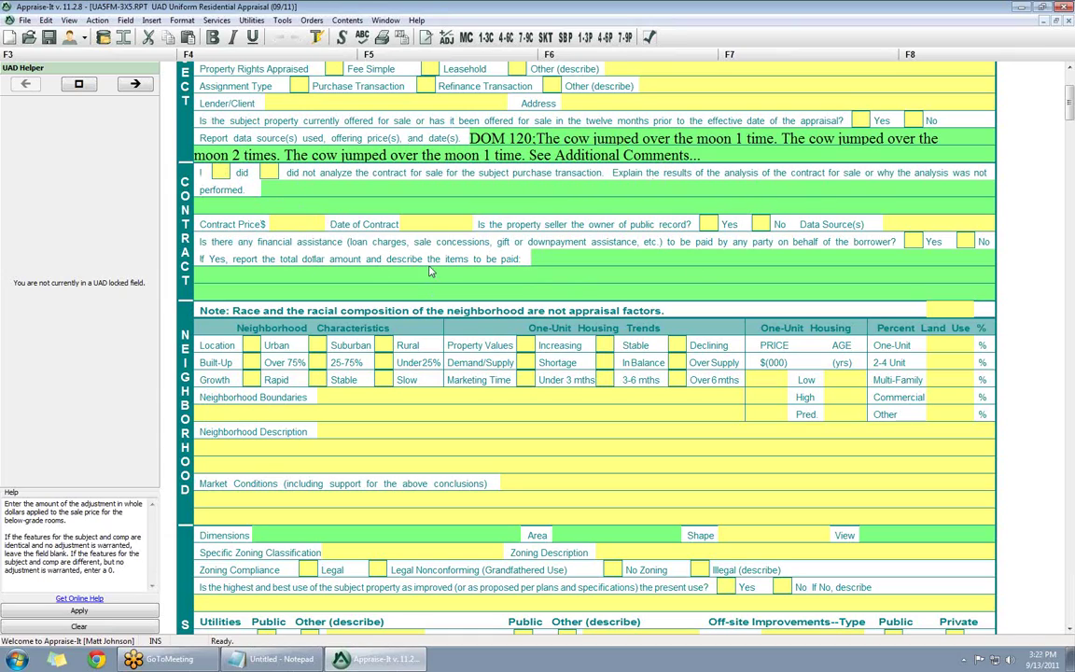
scroll(406, 245, down, 10)
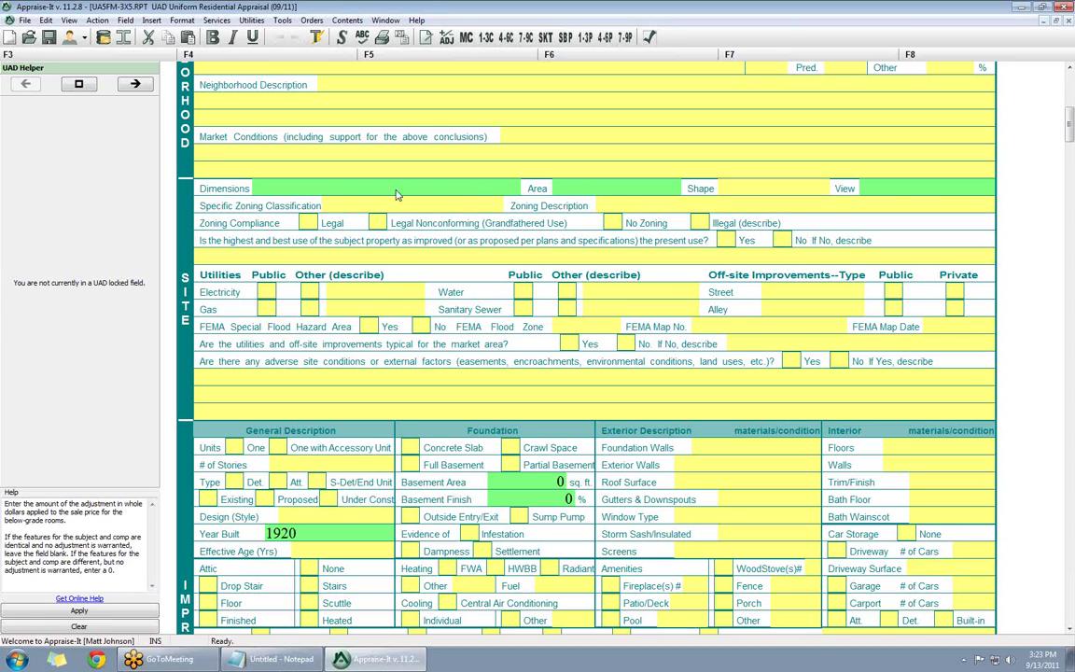
- Open the subject's site dimension calculator, cancelling the Land Value price request
click(476, 190)
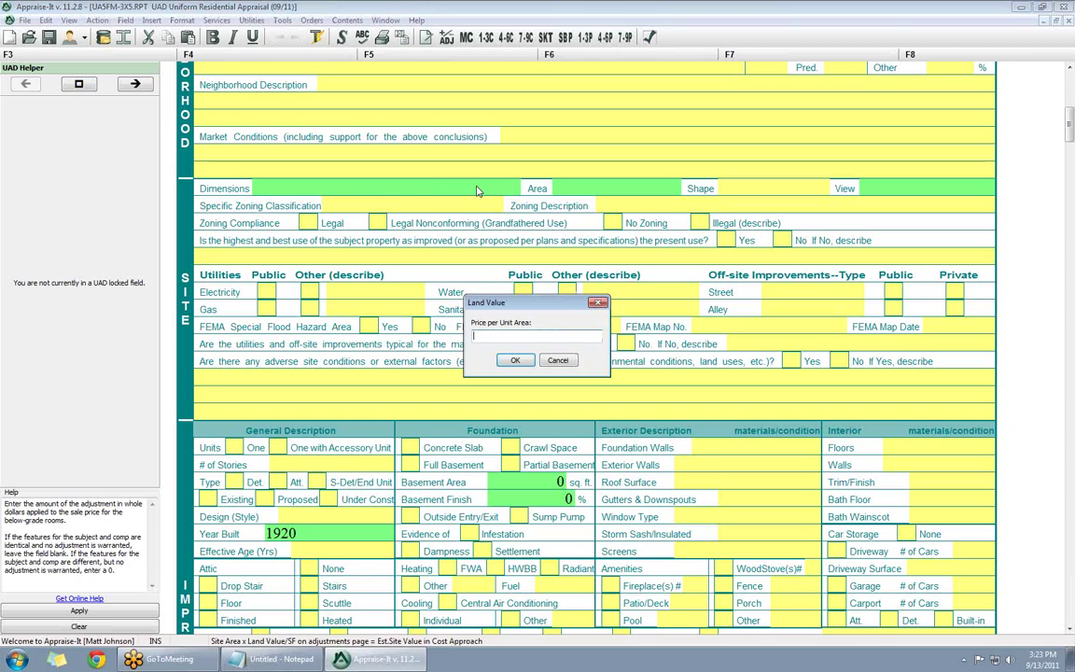
click(558, 360)
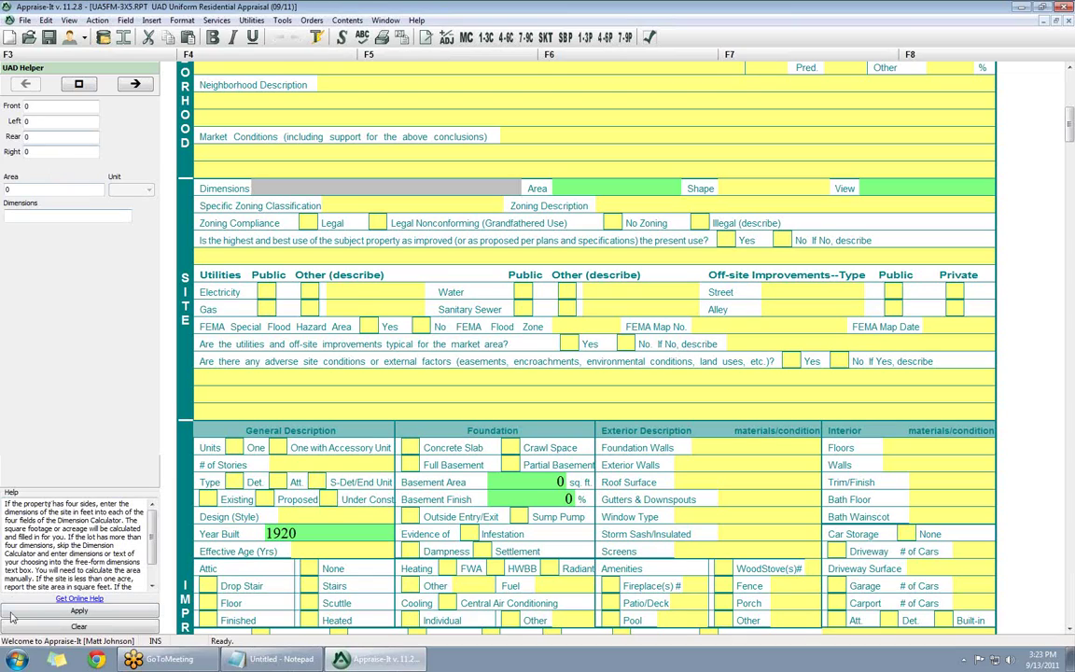
- Record the subject site area as 3.50 acres with dimensions 'Unknown'
drag(152, 540, 152, 562)
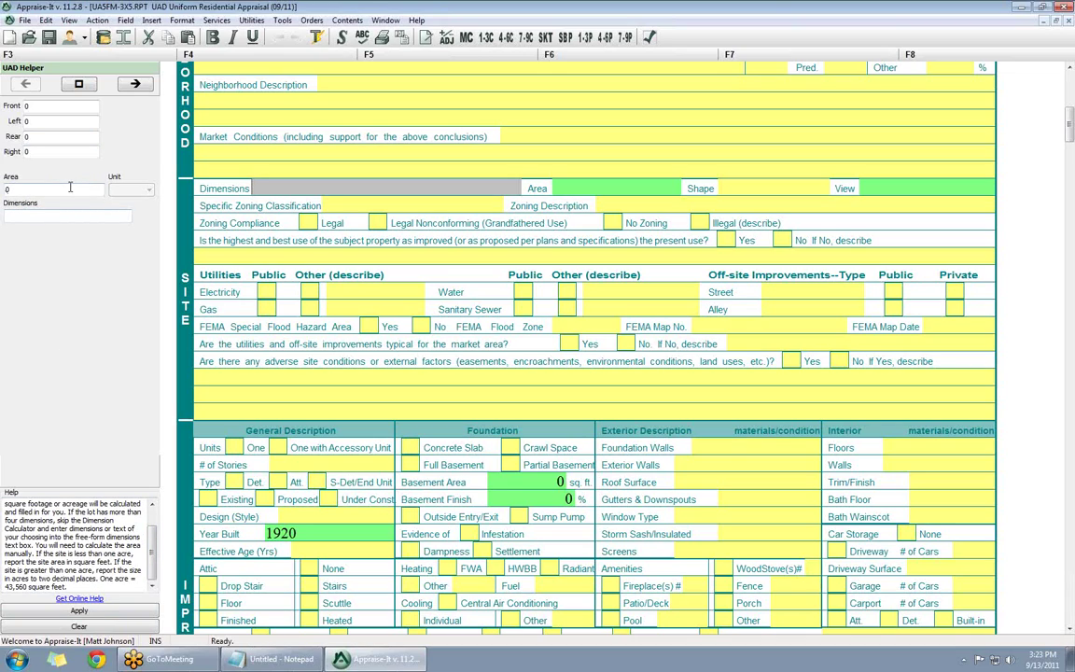
click(16, 189)
drag(16, 190, 3, 191)
text(.5)
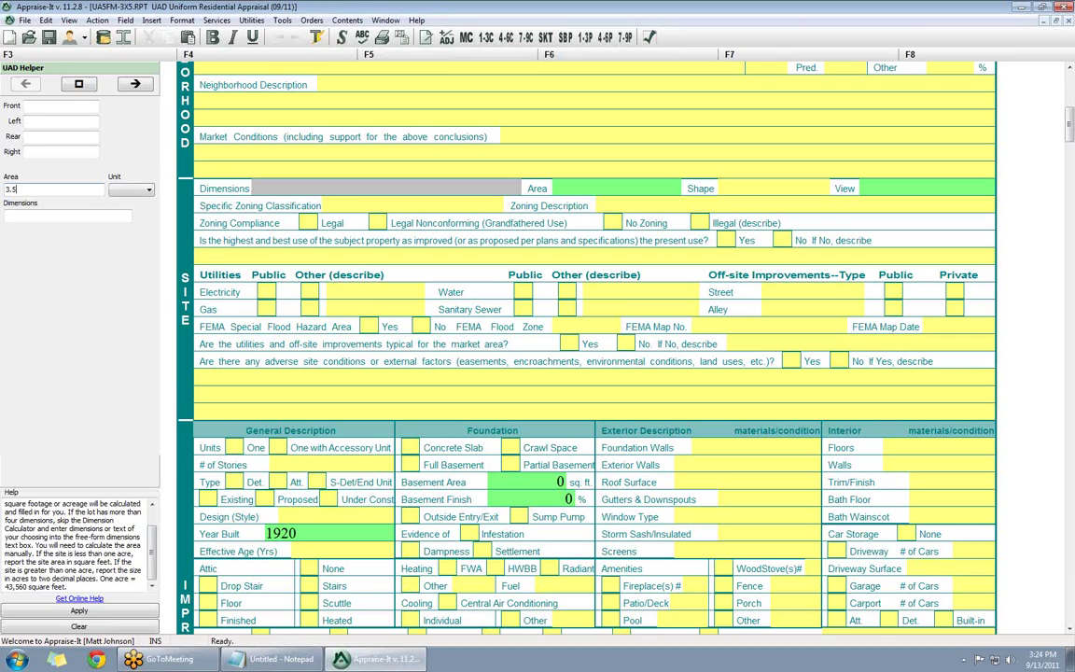
click(140, 189)
click(129, 210)
click(66, 121)
click(19, 216)
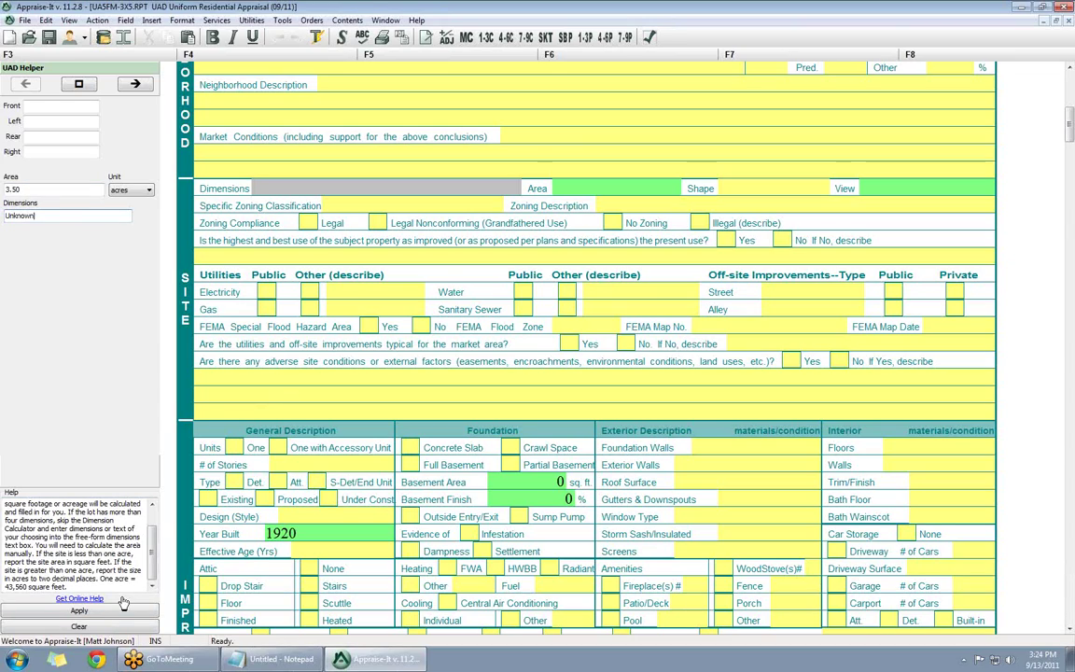
click(78, 610)
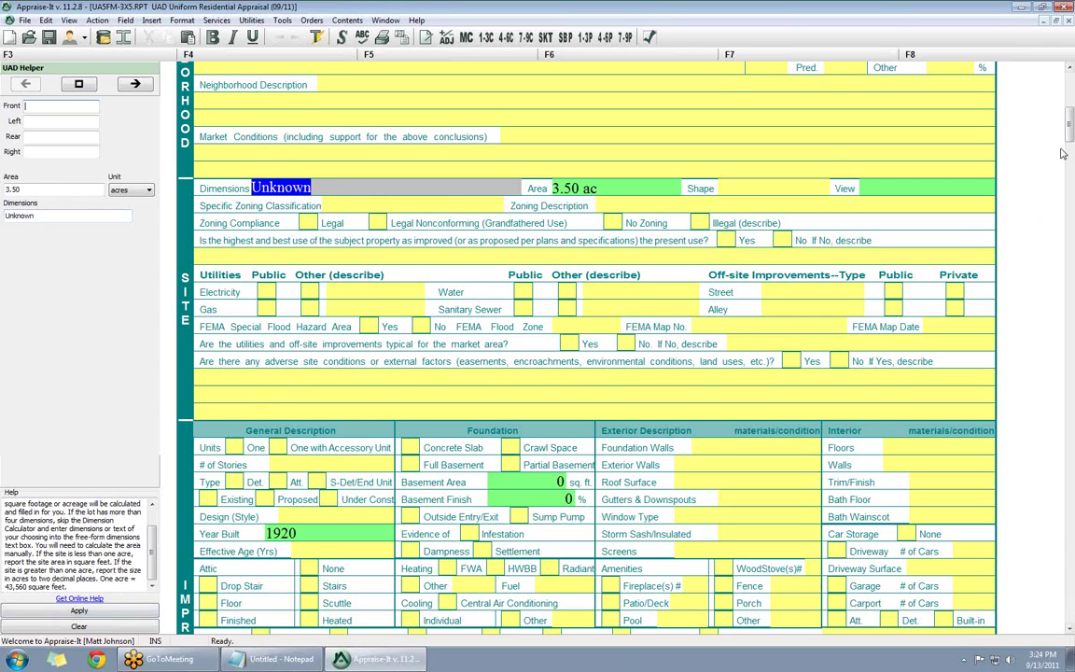
drag(1071, 121, 1068, 215)
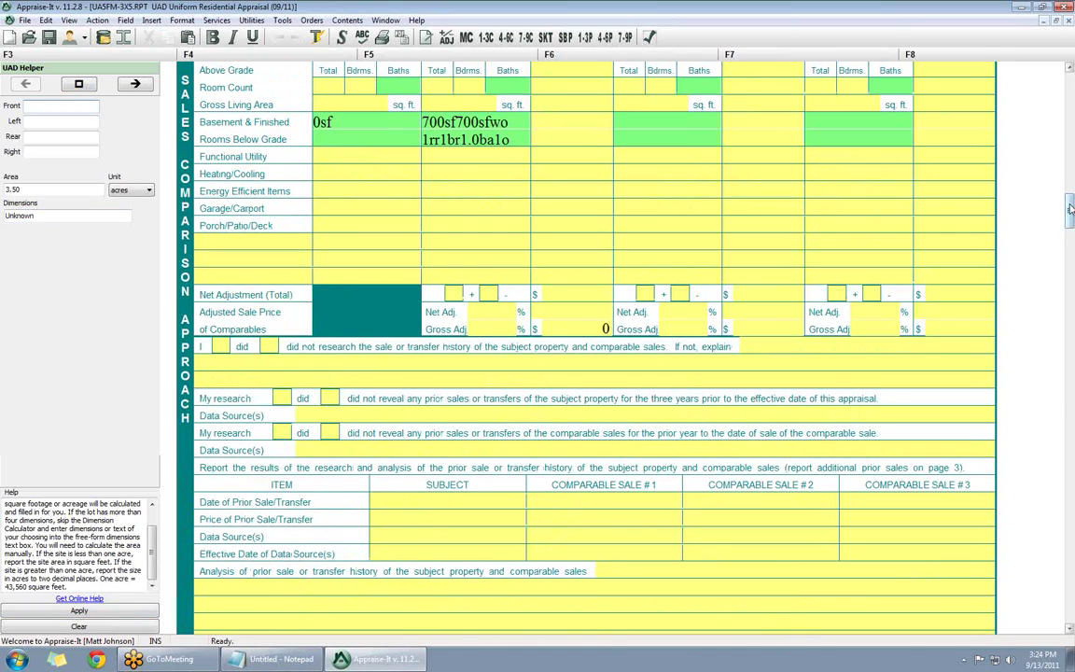
- Step through the subject's prior sale price, date, data source and effective date fields
scroll(653, 298, down, 5)
scroll(420, 373, up, 2)
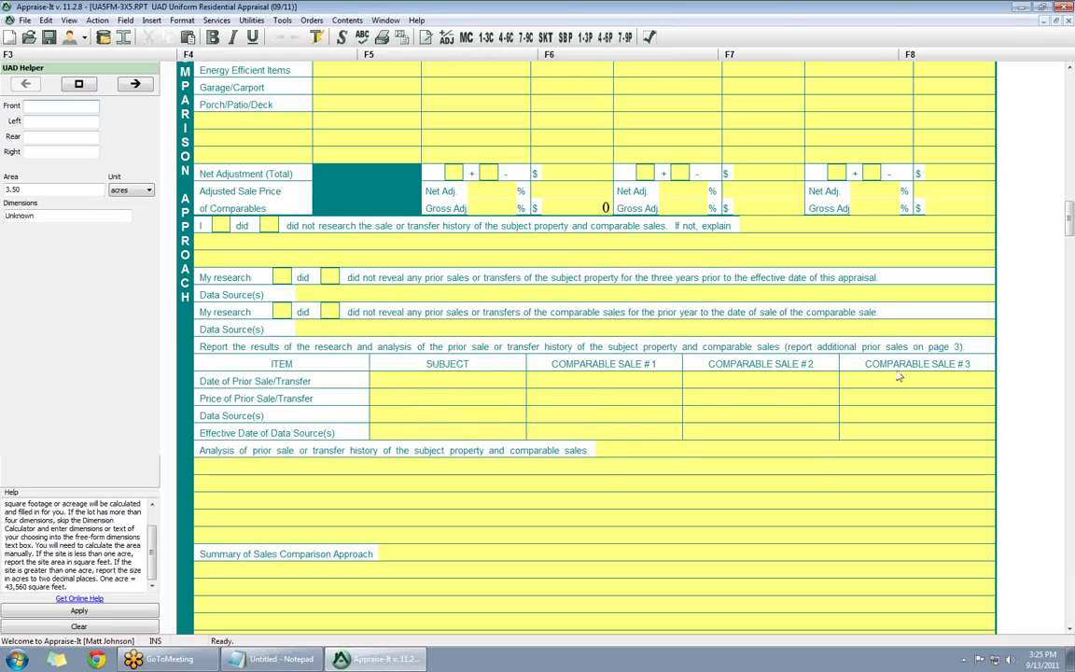
click(421, 391)
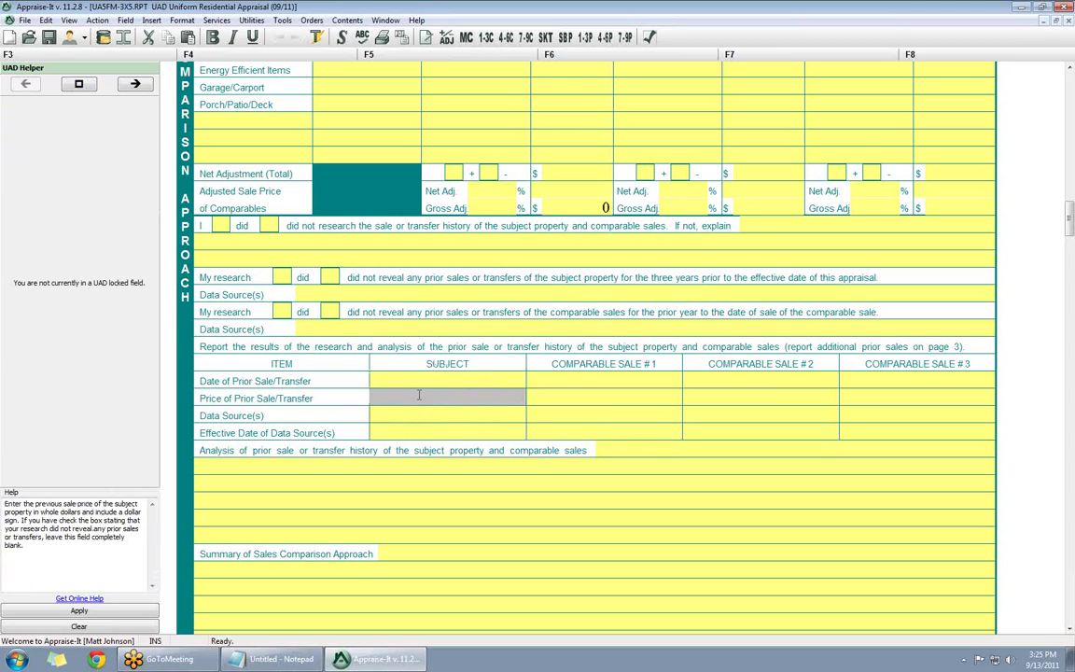
key(Up)
key(Down)
key(Up)
key(Down)
key(Up)
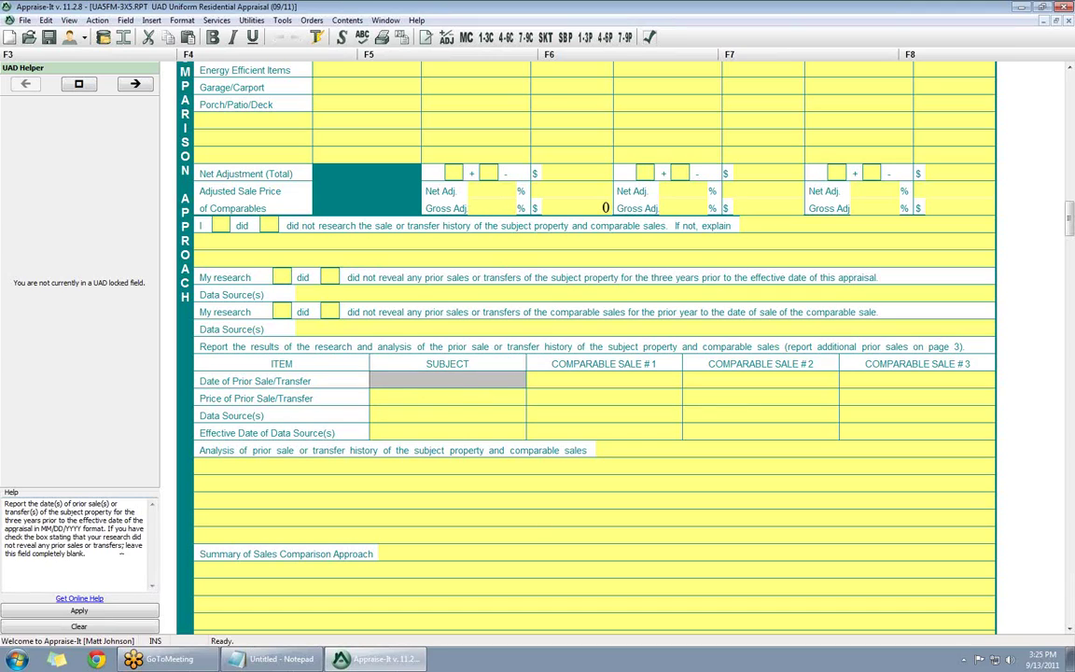
click(395, 398)
click(402, 418)
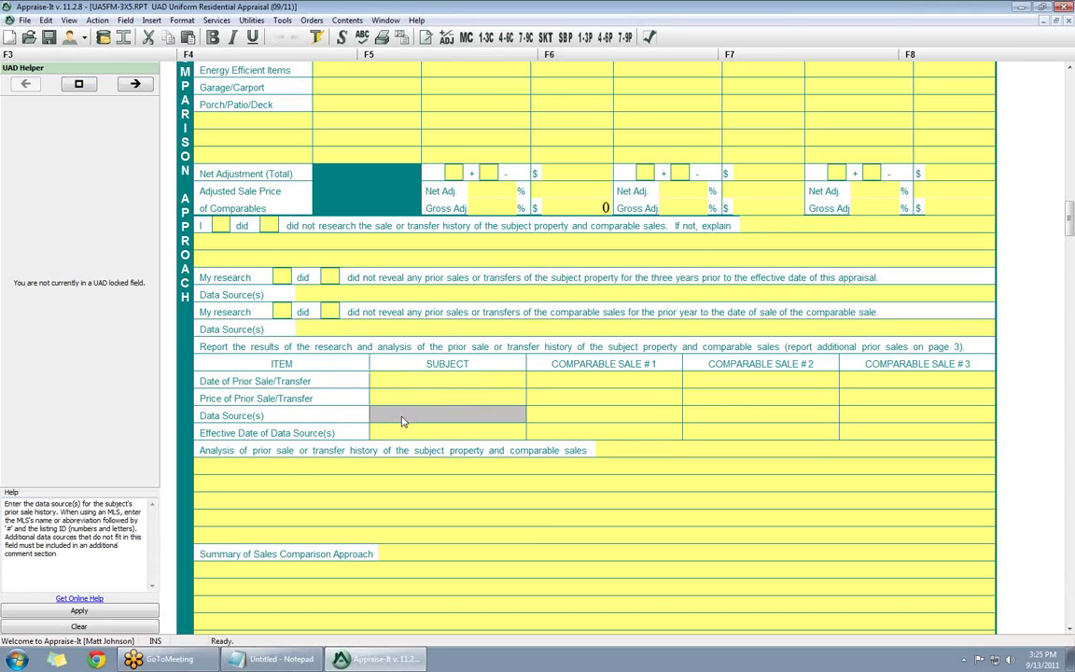
click(401, 435)
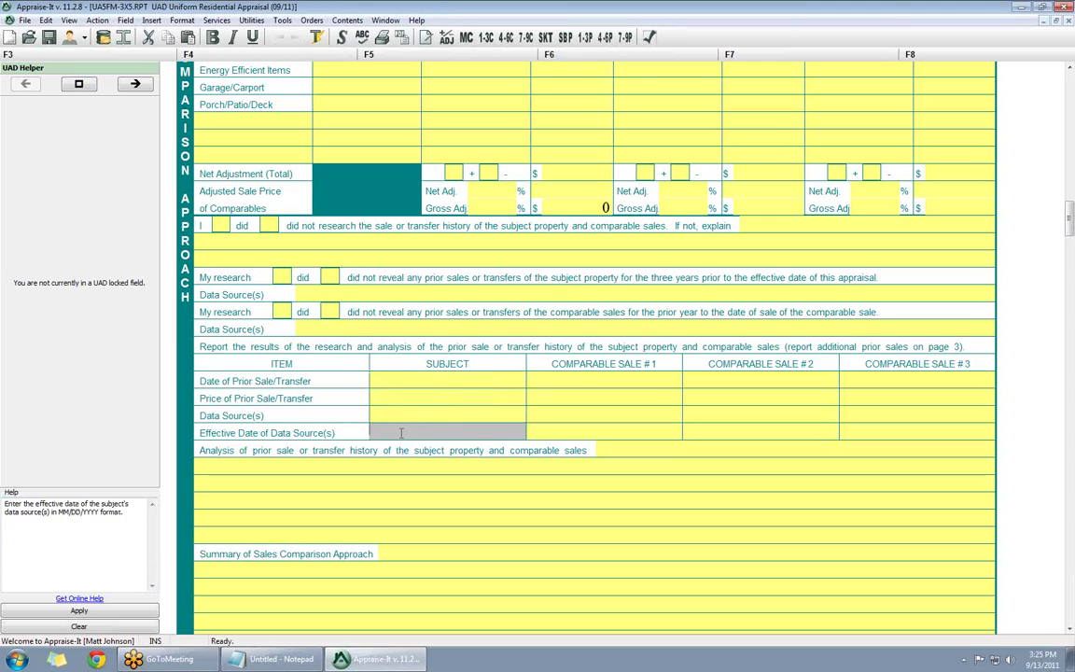
key(Up)
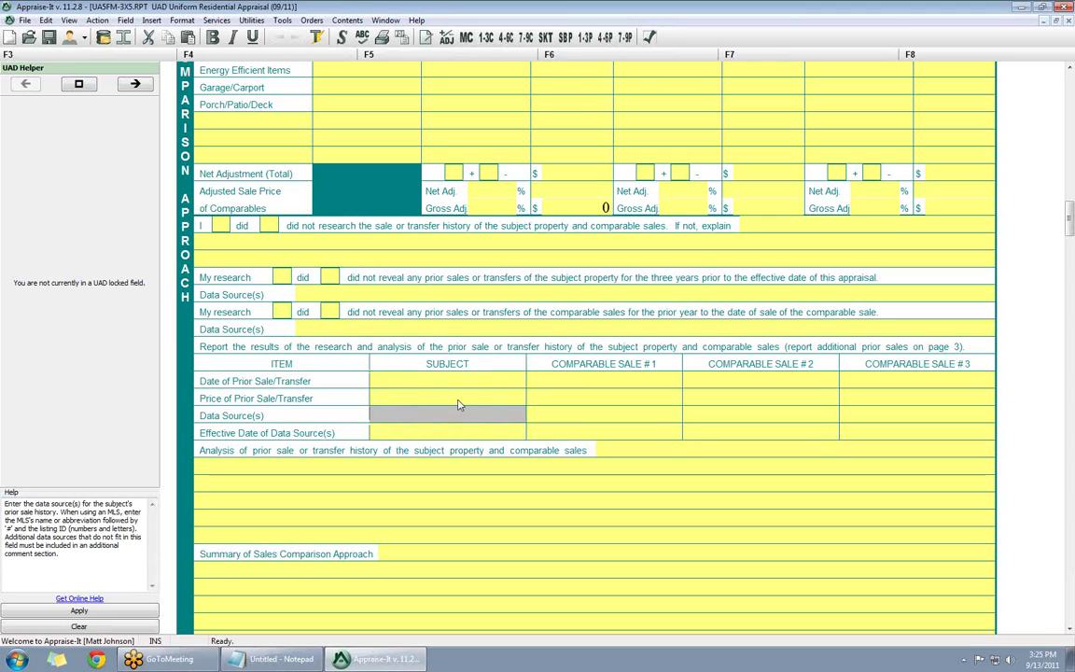
key(Down)
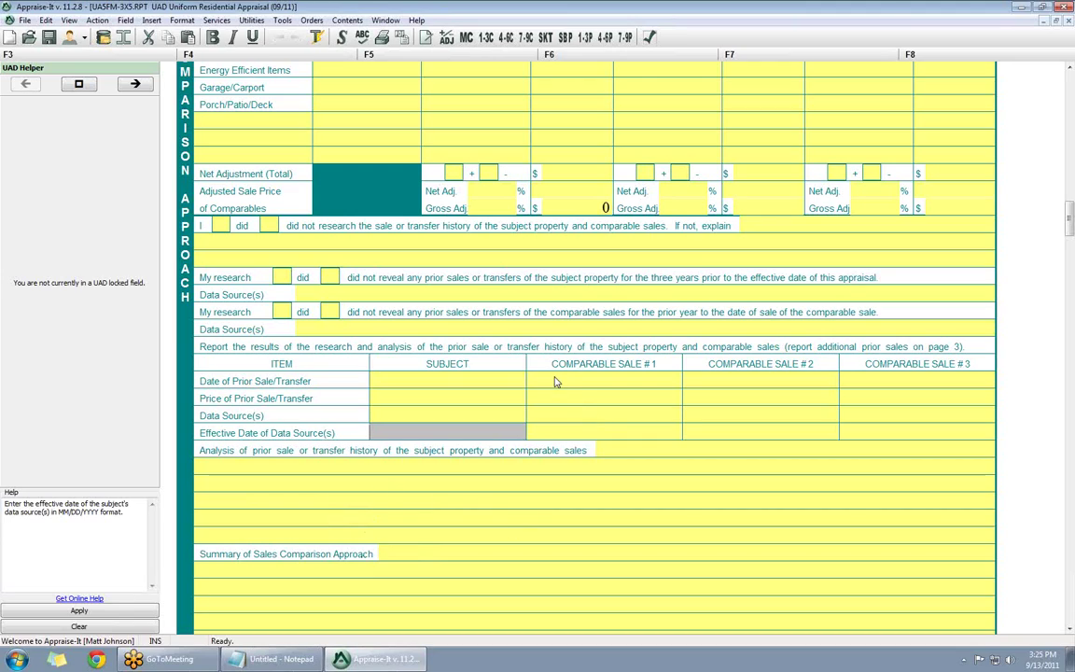
- Enter $150,000 as Comparable Sale #1's price of prior sale
key(Tab)
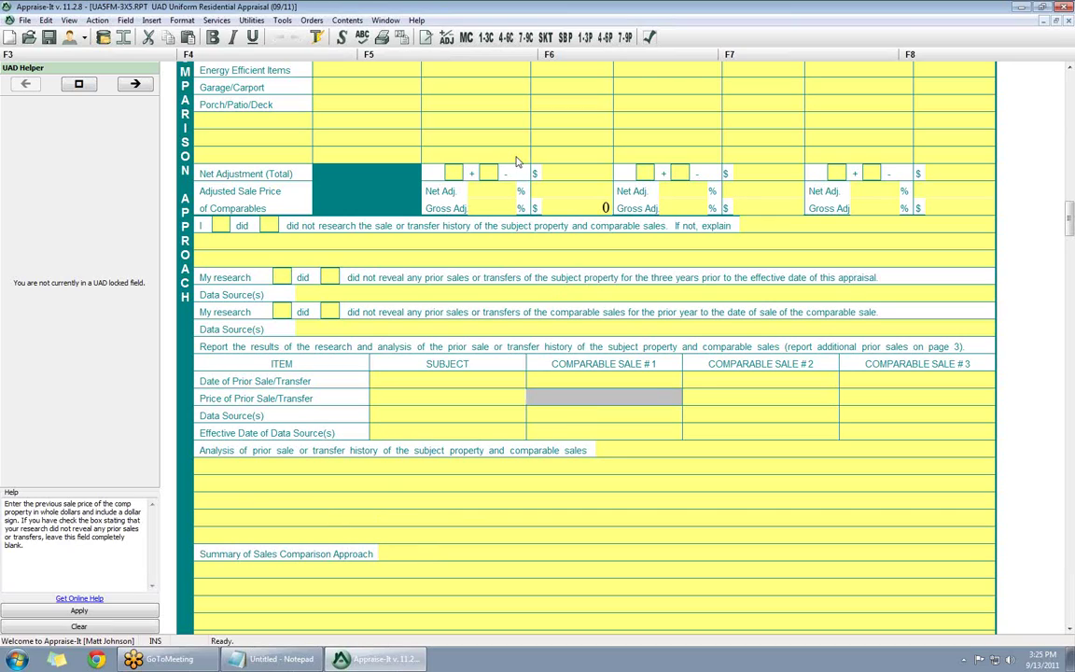
text($150,000)
key(Tab)
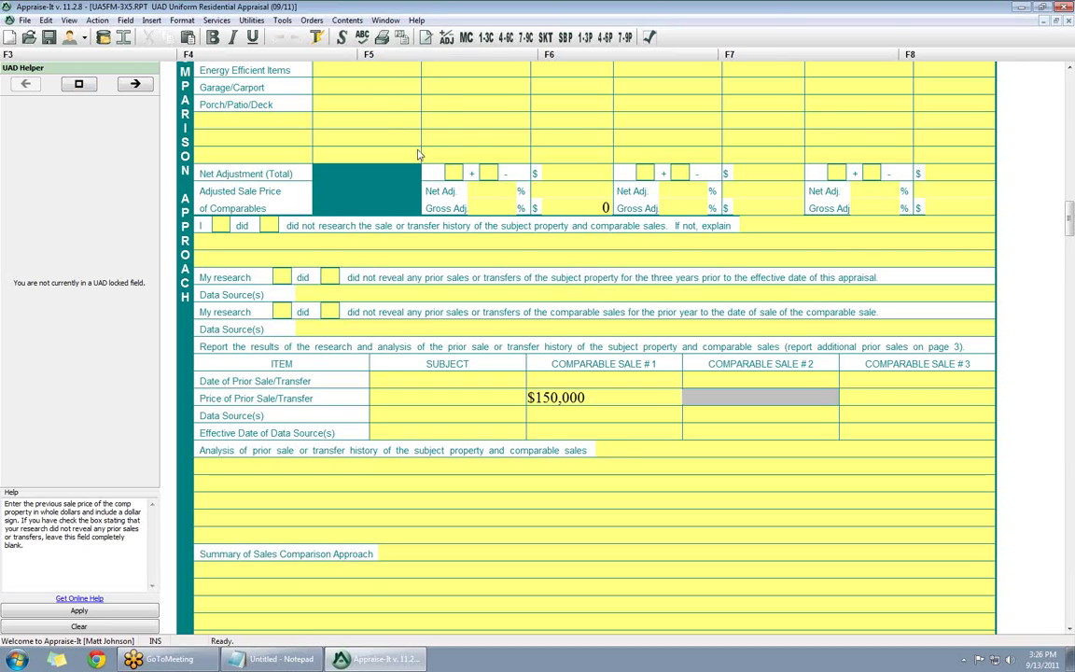
scroll(420, 156, up, 5)
- Step through the subject's and comparables' Location entries in the sales grid
click(316, 138)
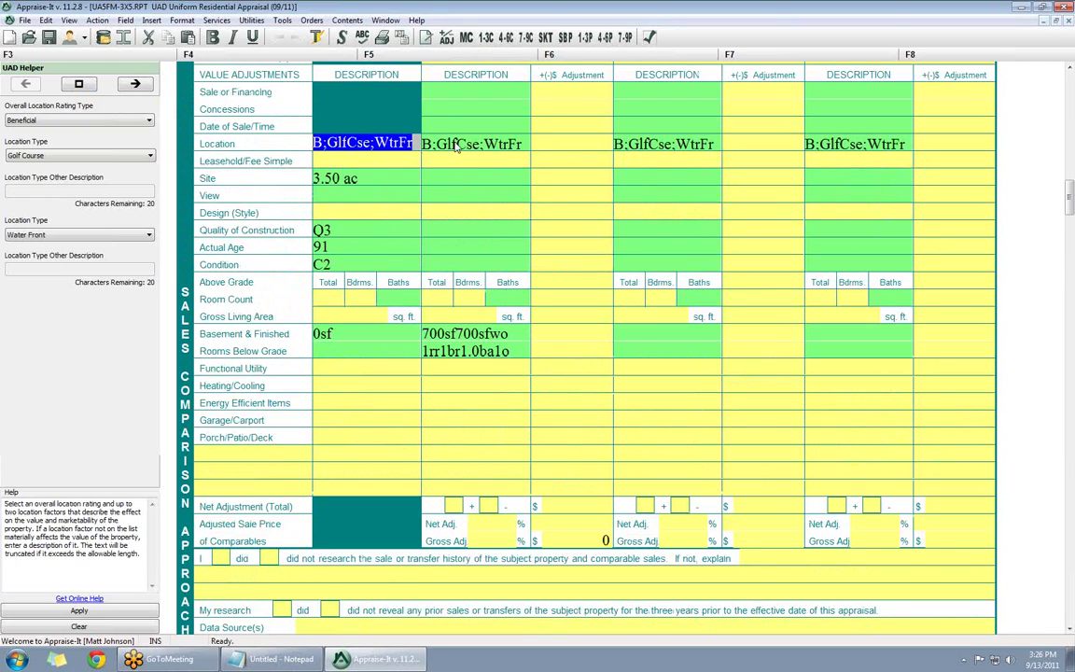
key(Tab)
key(shift+Tab)
key(Tab)
key(Tab)
key(shift+Tab)
key(shift+Tab)
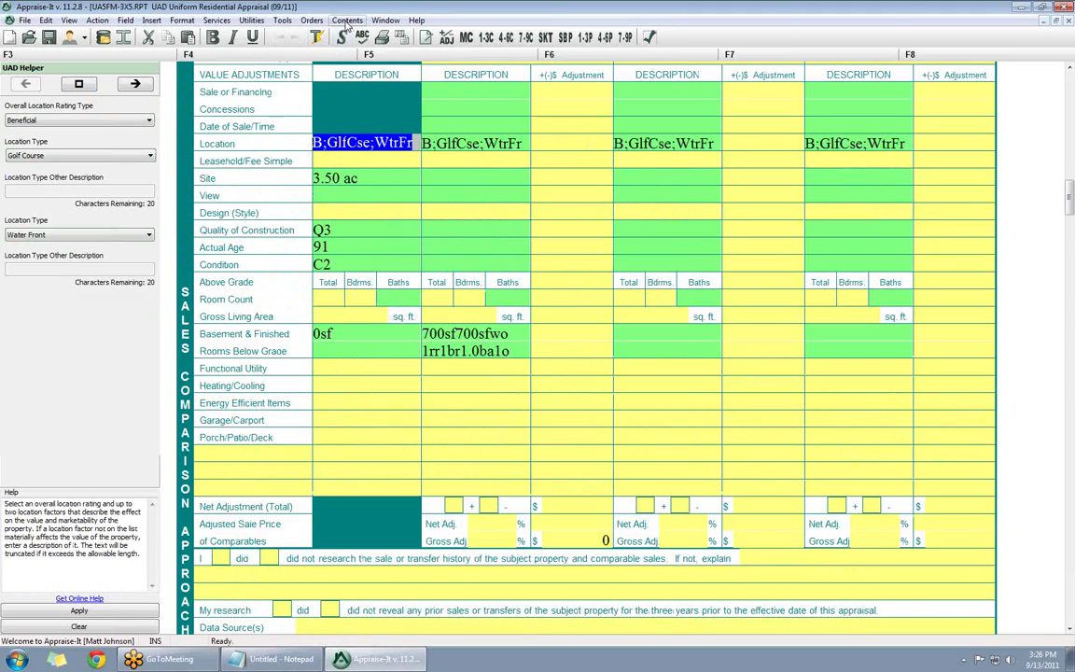
- Open the UAD Definitions and Data Standardization addendum and read through its rating definitions
click(347, 22)
mouse_move(411, 400)
click(490, 105)
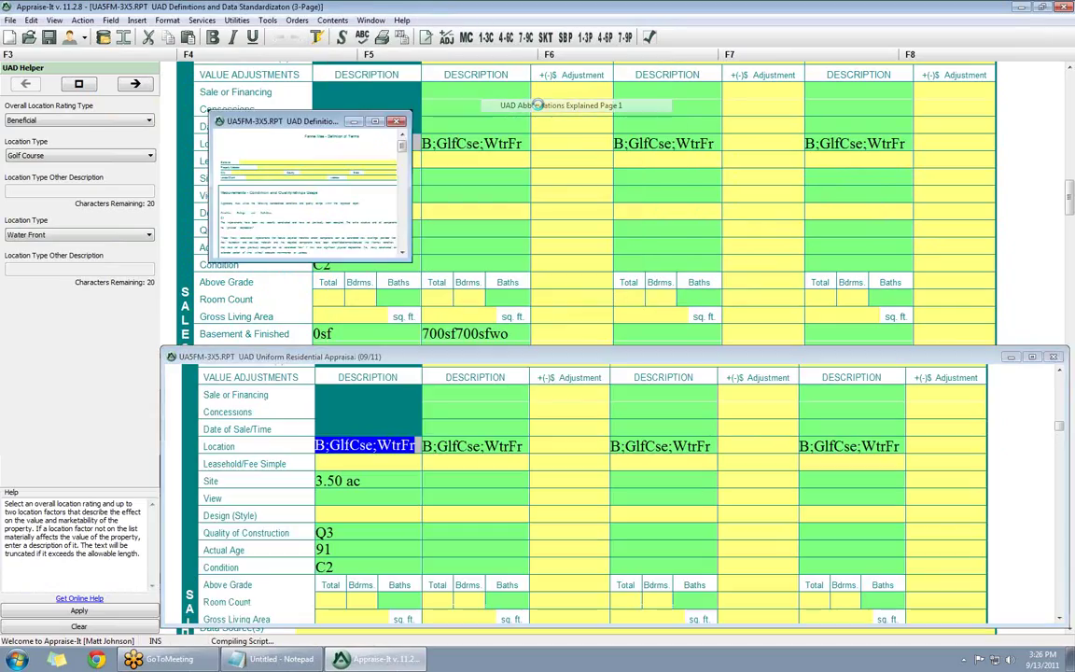
scroll(660, 231, down, 5)
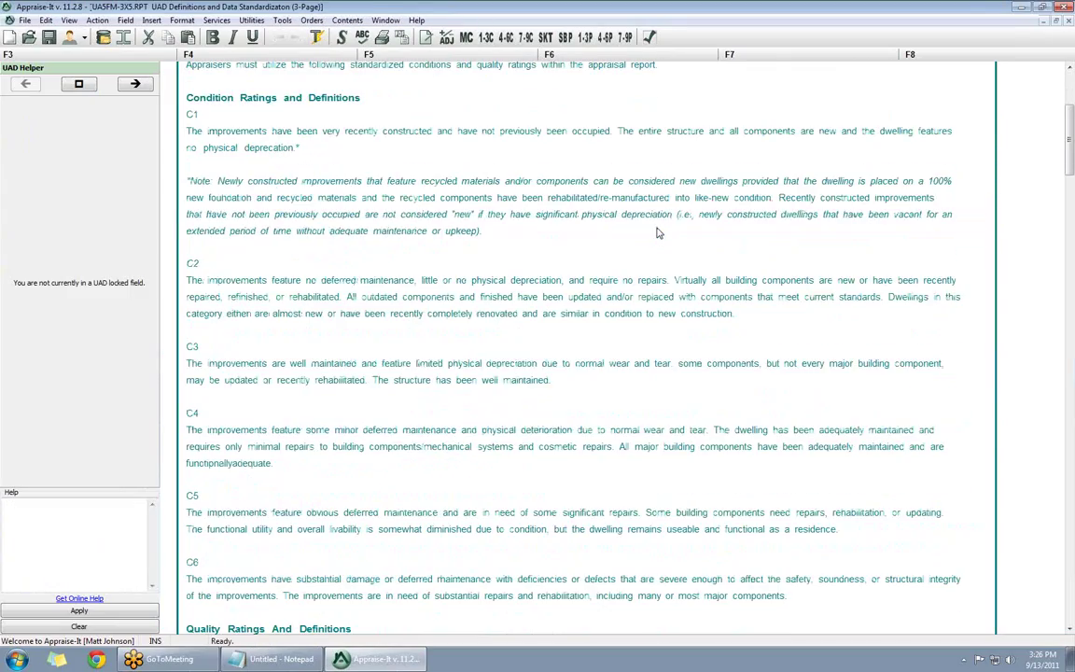
scroll(657, 234, down, 12)
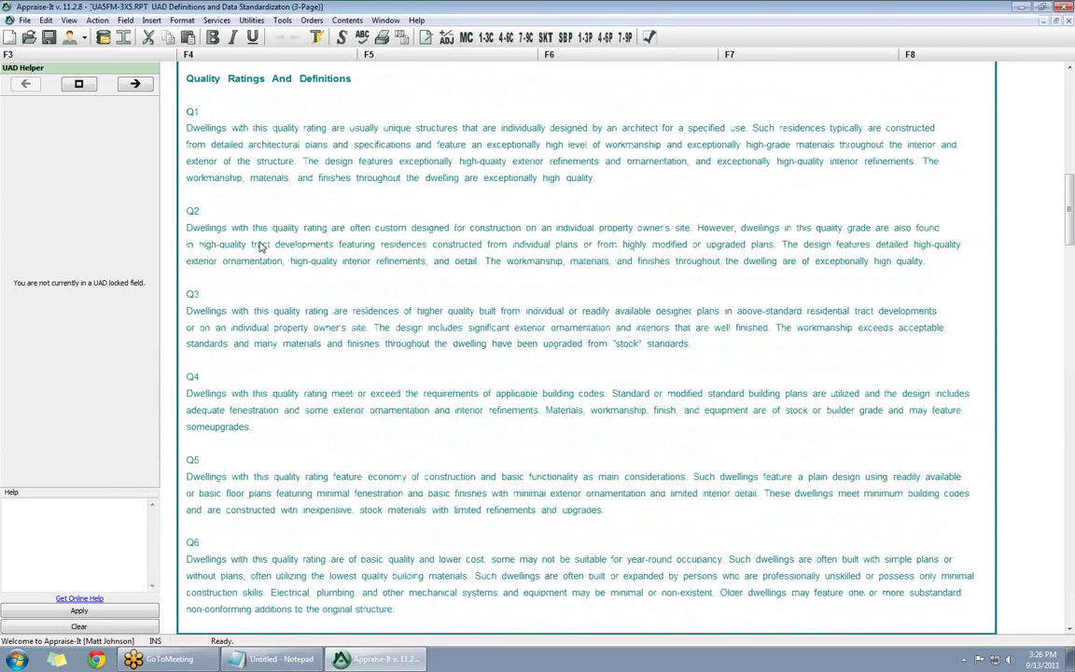
scroll(261, 177, down, 12)
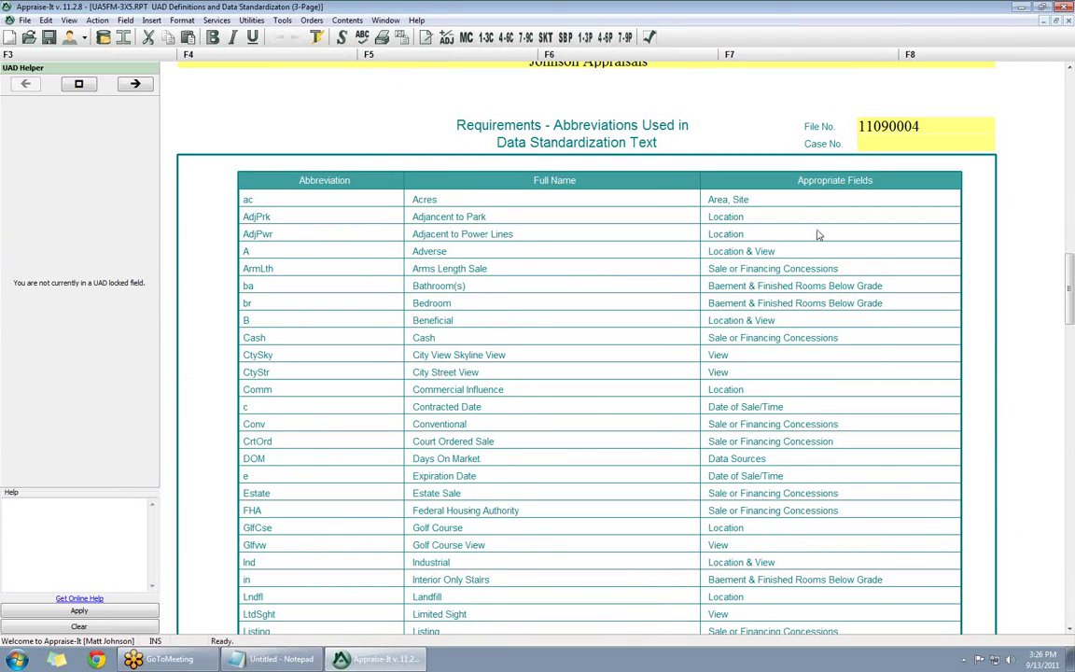
scroll(631, 340, down, 15)
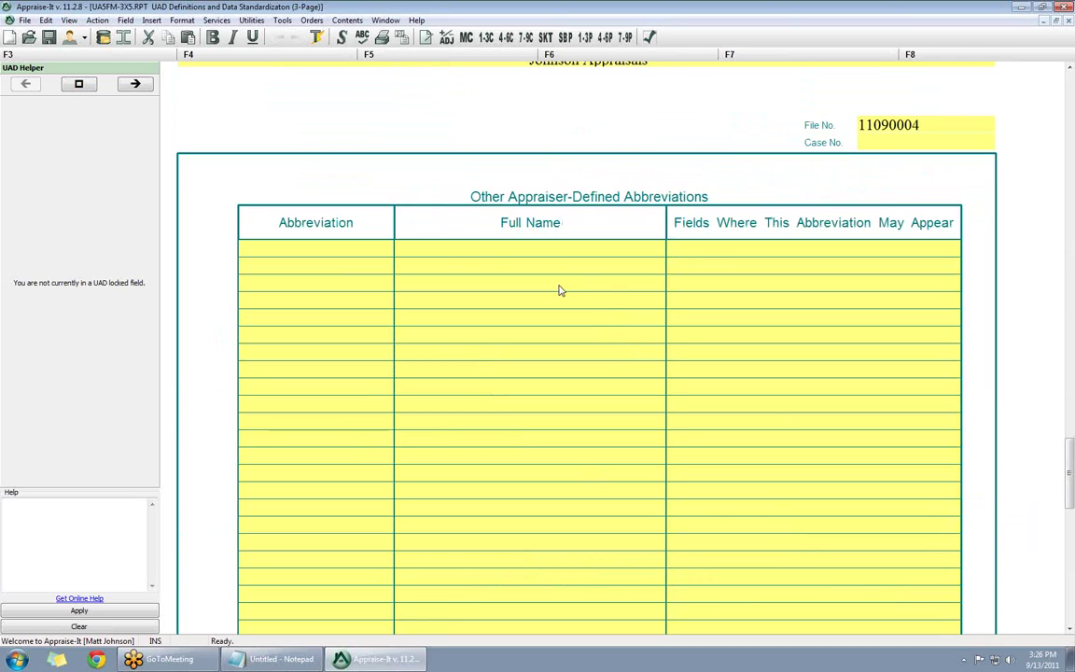
- Close the definitions and get online help for the subject's Q3 construction quality rating
click(1069, 20)
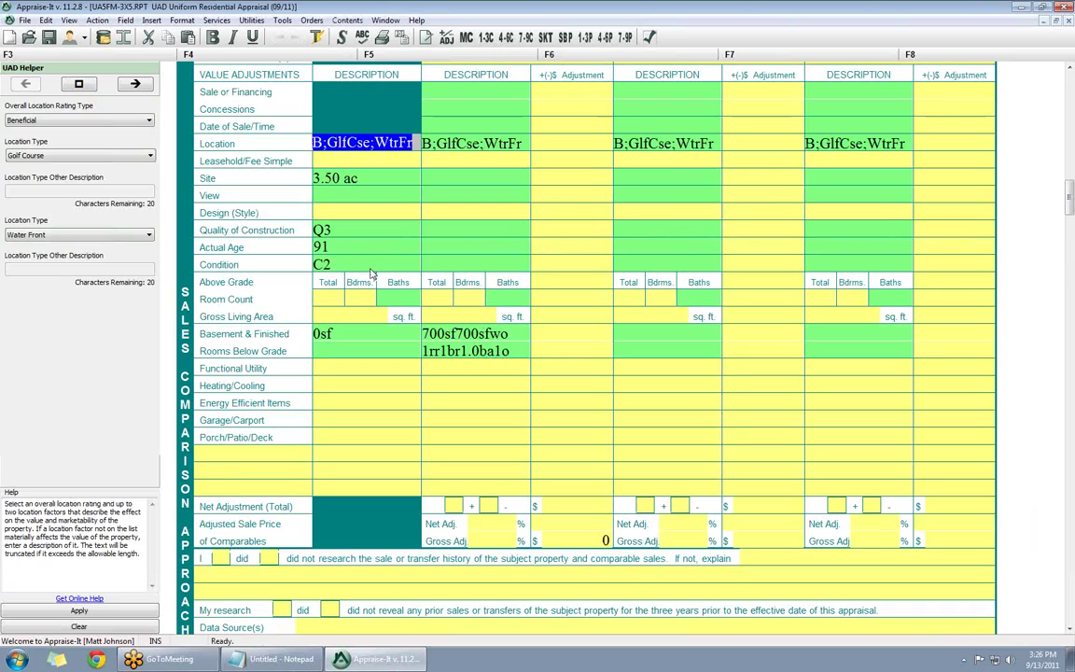
click(322, 229)
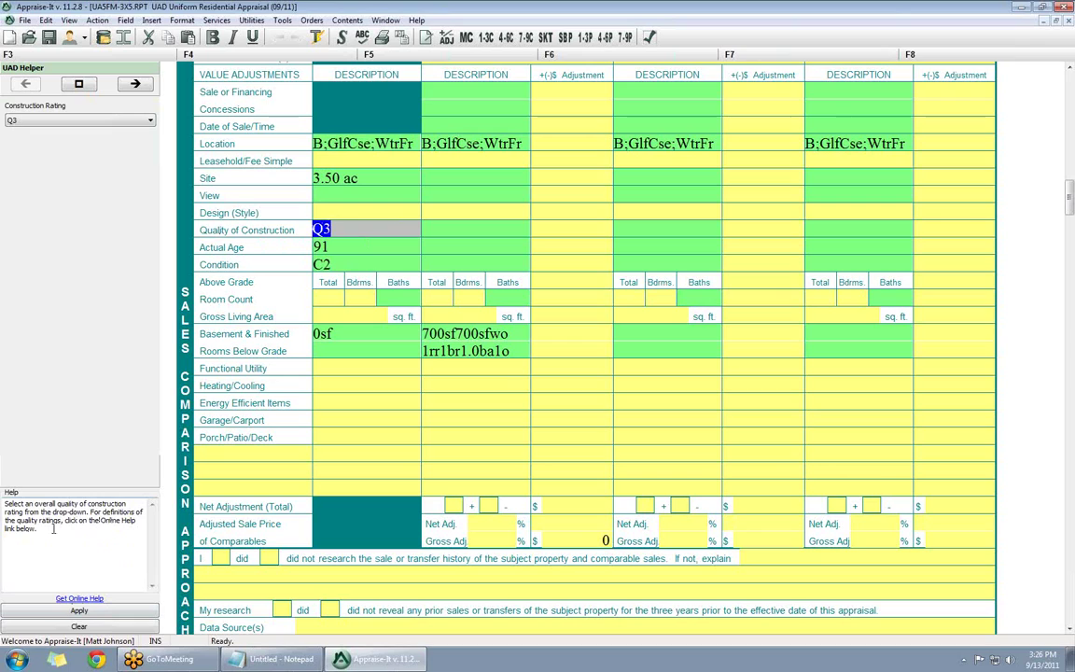
click(78, 601)
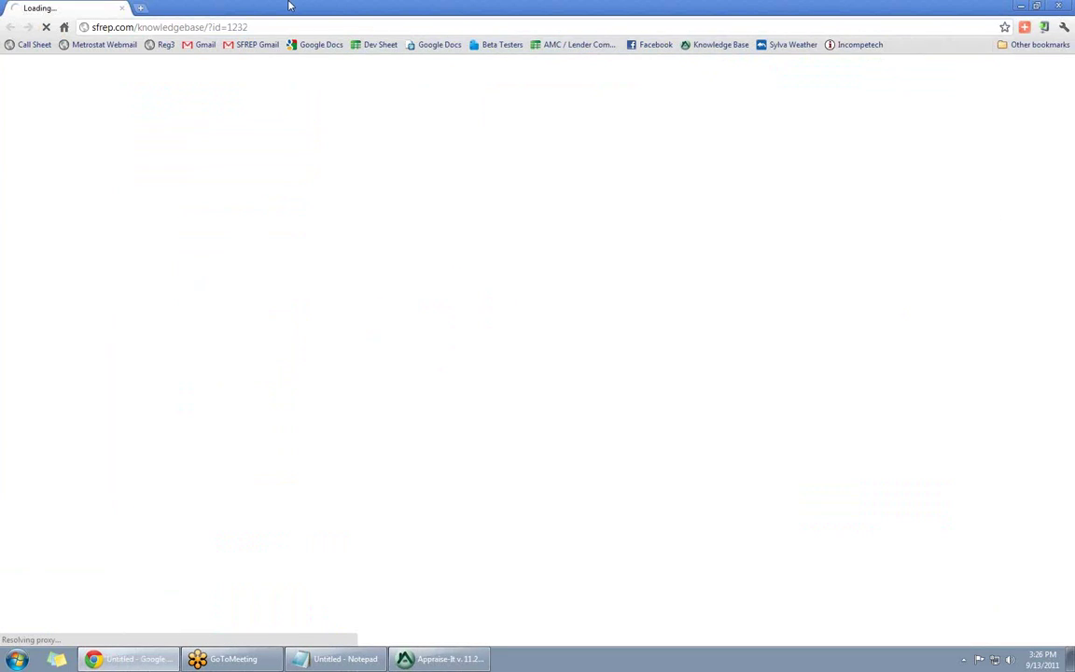
- Skim the SFREP UAD Quality rankings article, then close the Chrome window
scroll(291, 265, down, 1)
scroll(370, 305, up, 1)
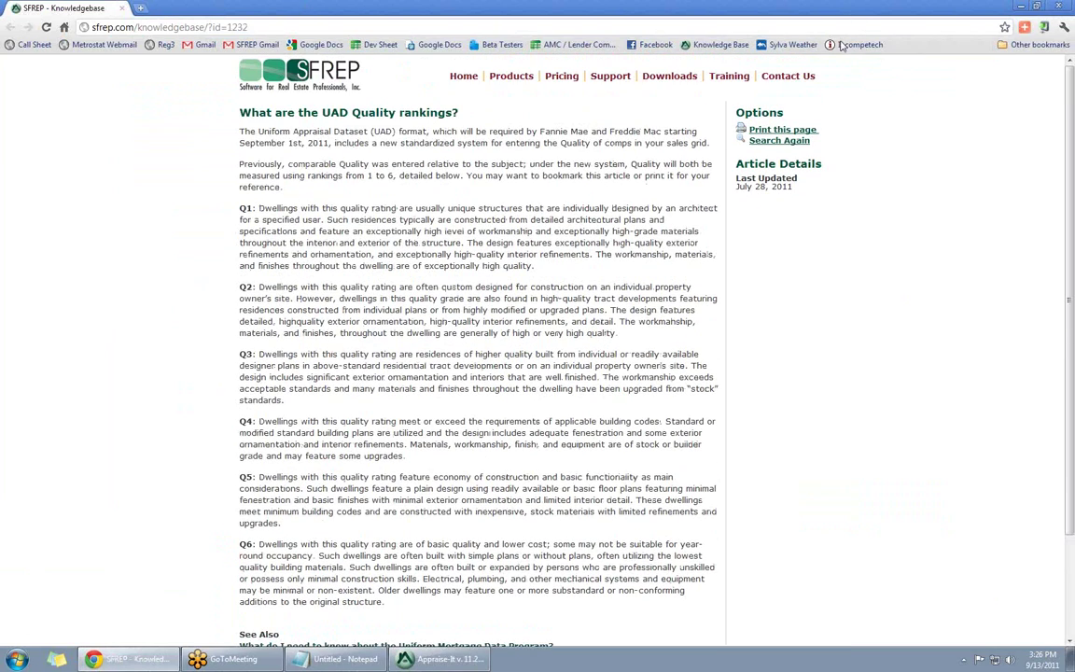
click(1058, 7)
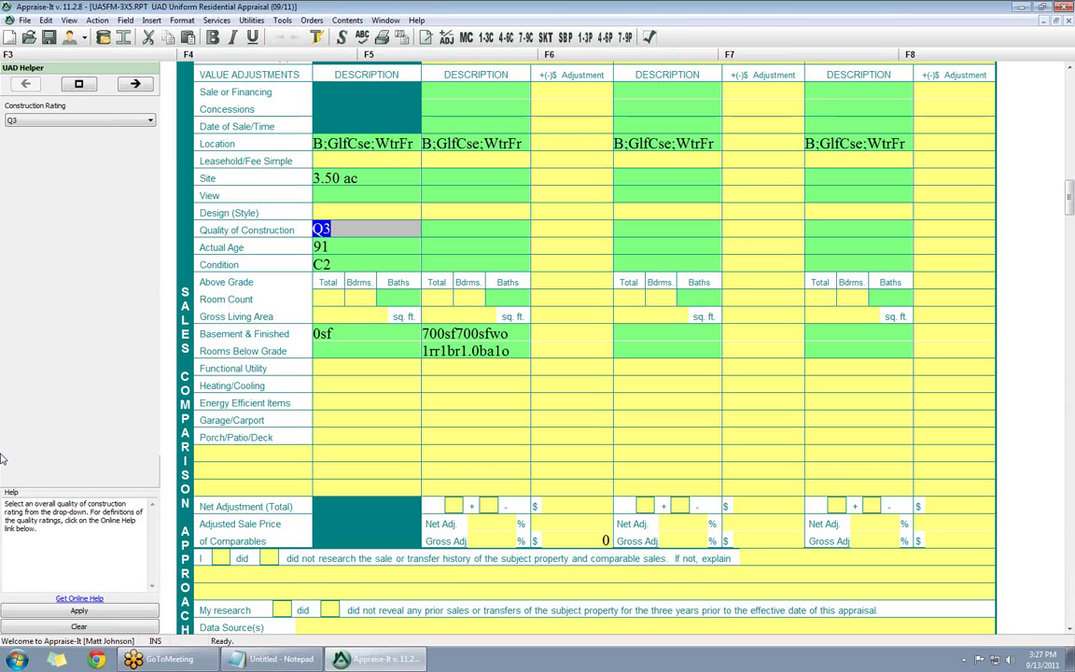
- Launch Comp Manager from the Tools menu after mistakenly opening Image Manager
scroll(335, 317, up, 5)
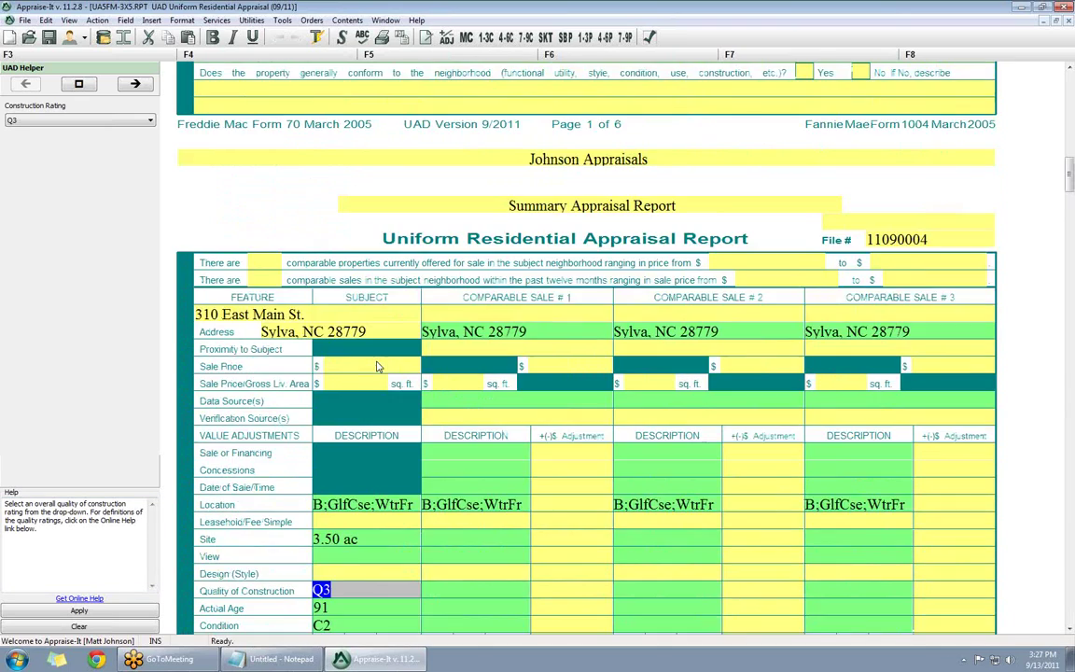
scroll(485, 299, down, 2)
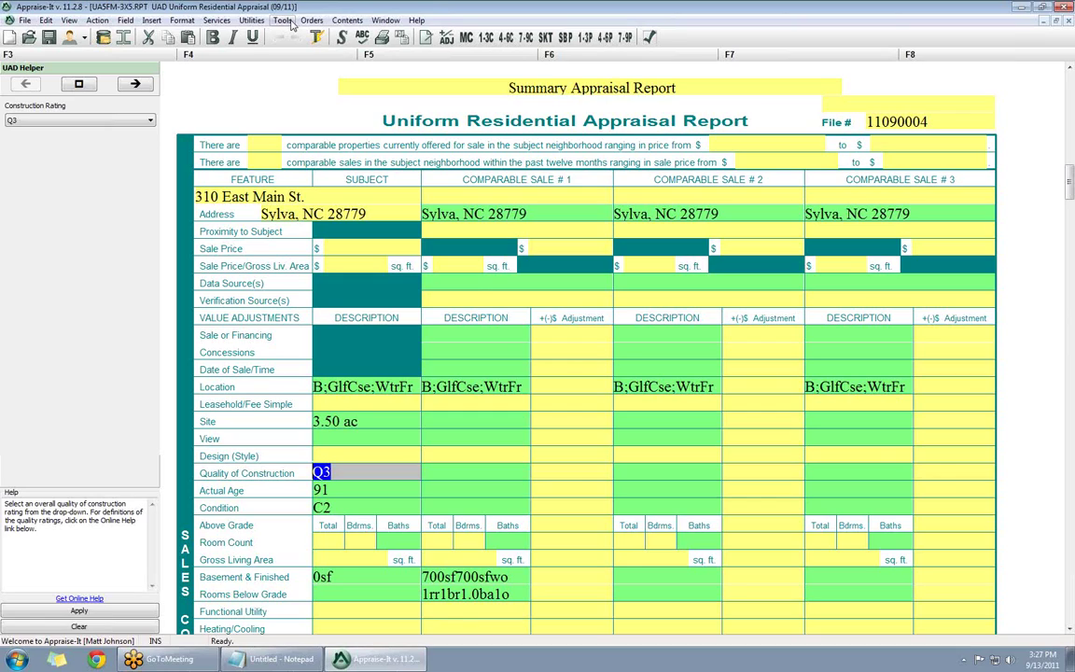
click(282, 21)
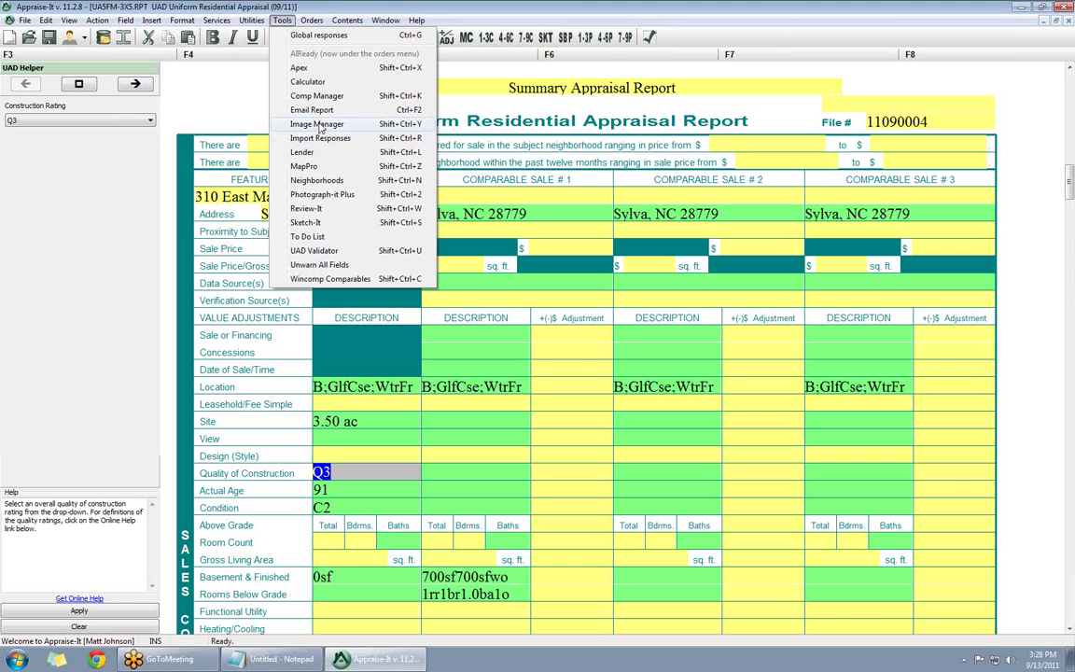
click(317, 124)
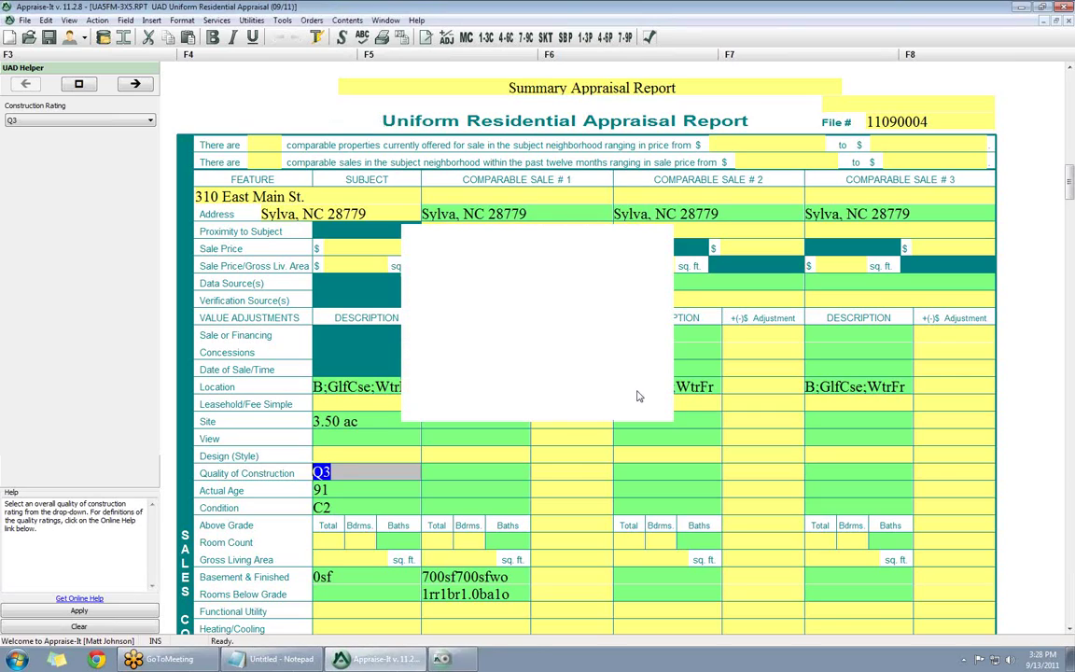
click(282, 21)
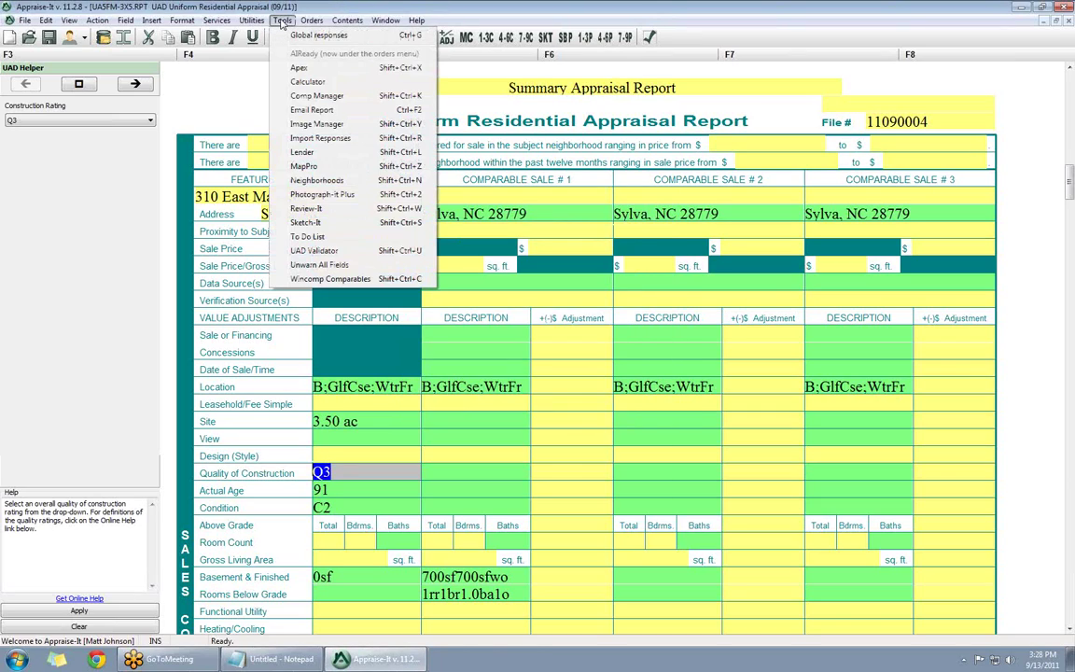
click(317, 97)
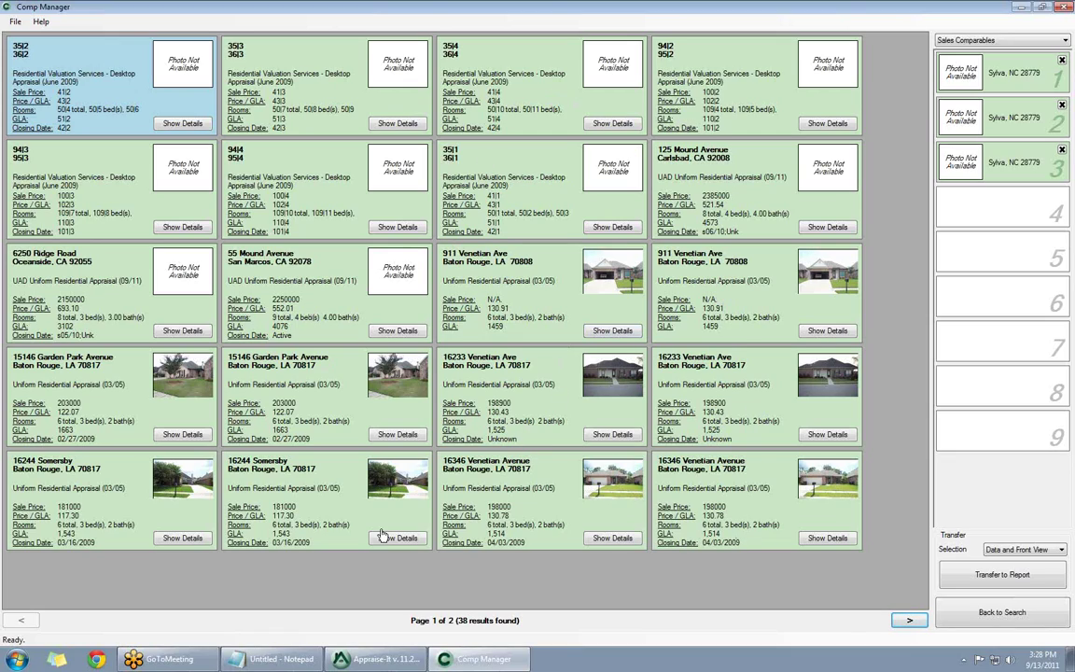
click(911, 621)
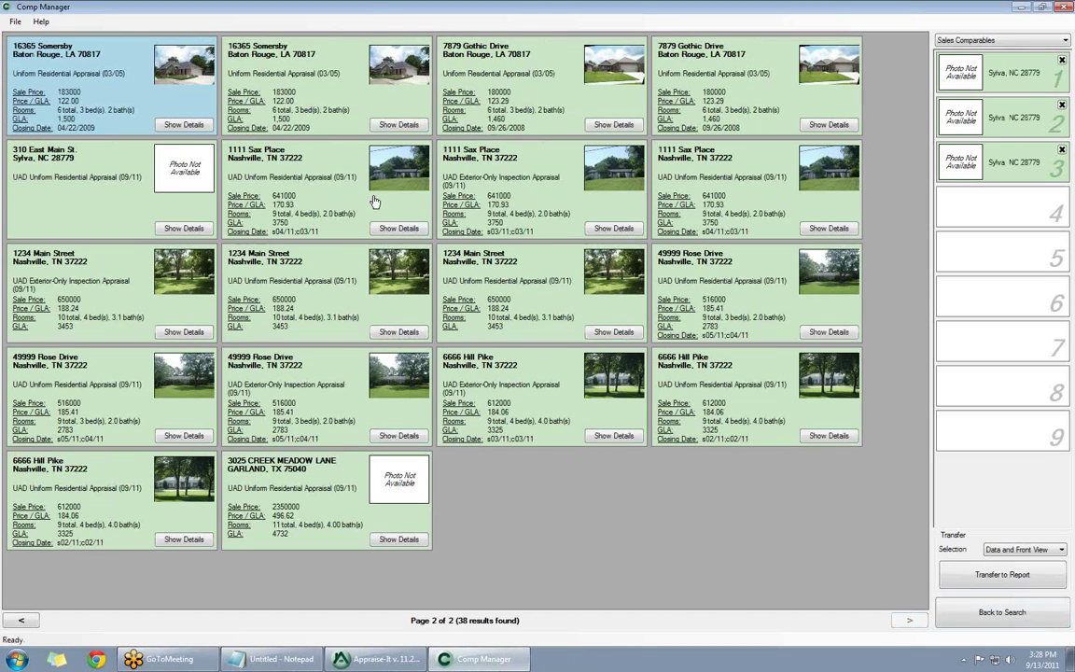
click(265, 54)
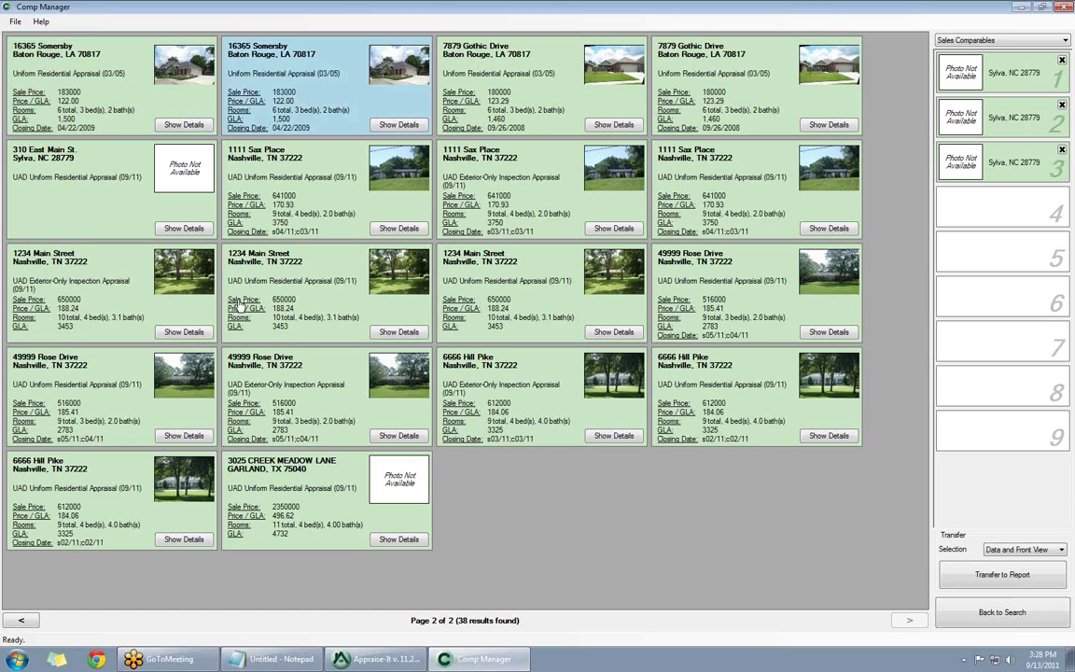
click(269, 156)
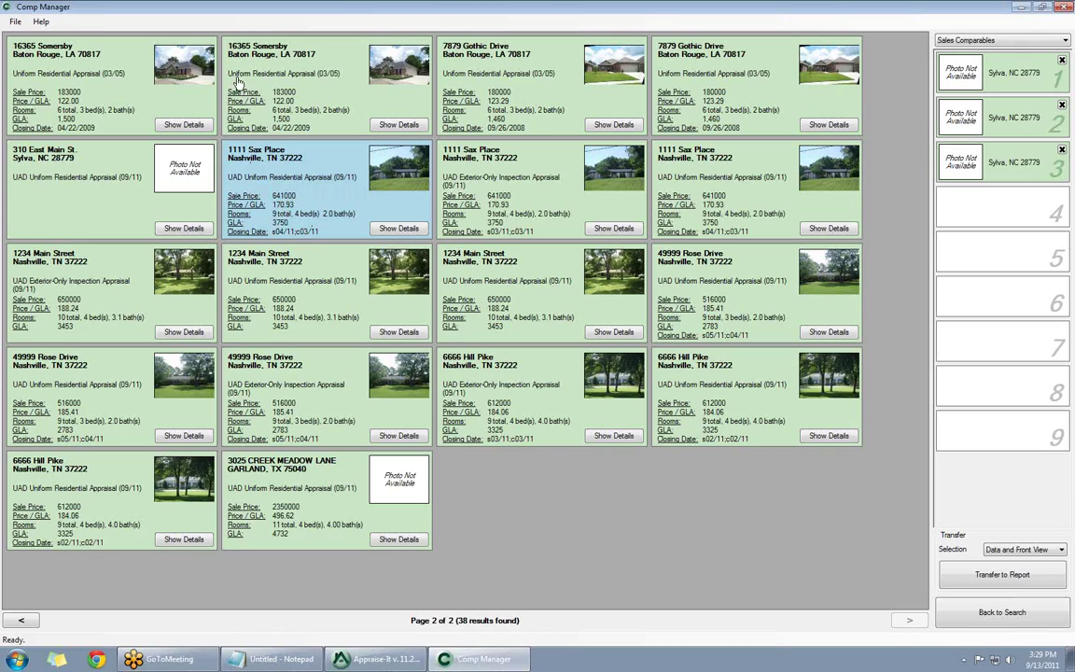
click(297, 89)
drag(297, 88, 892, 63)
click(551, 374)
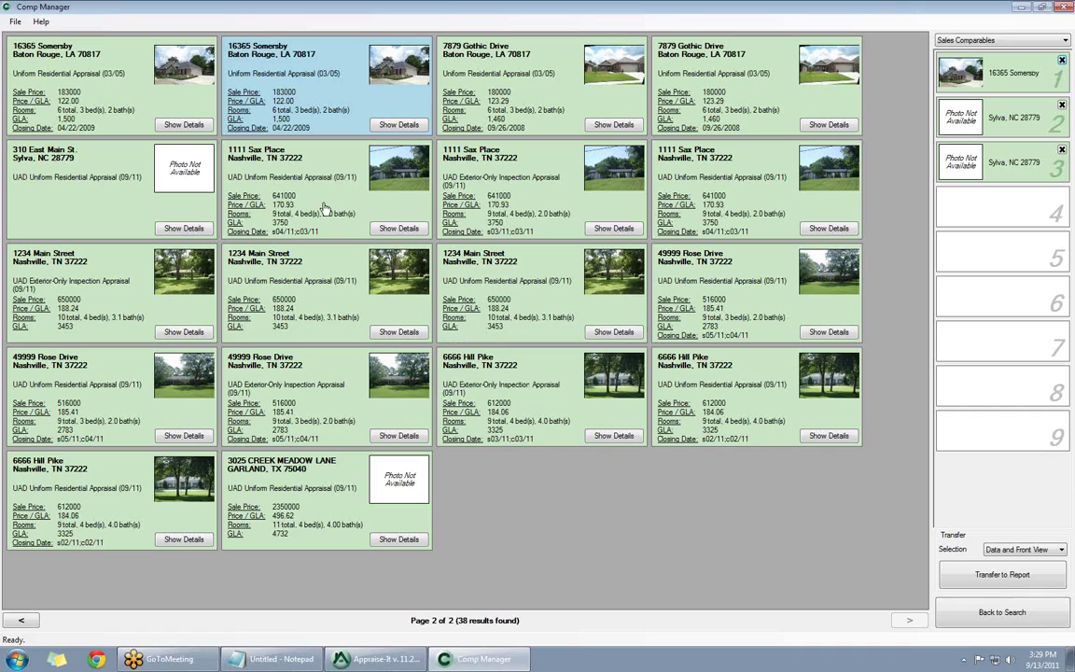
drag(254, 170, 1000, 129)
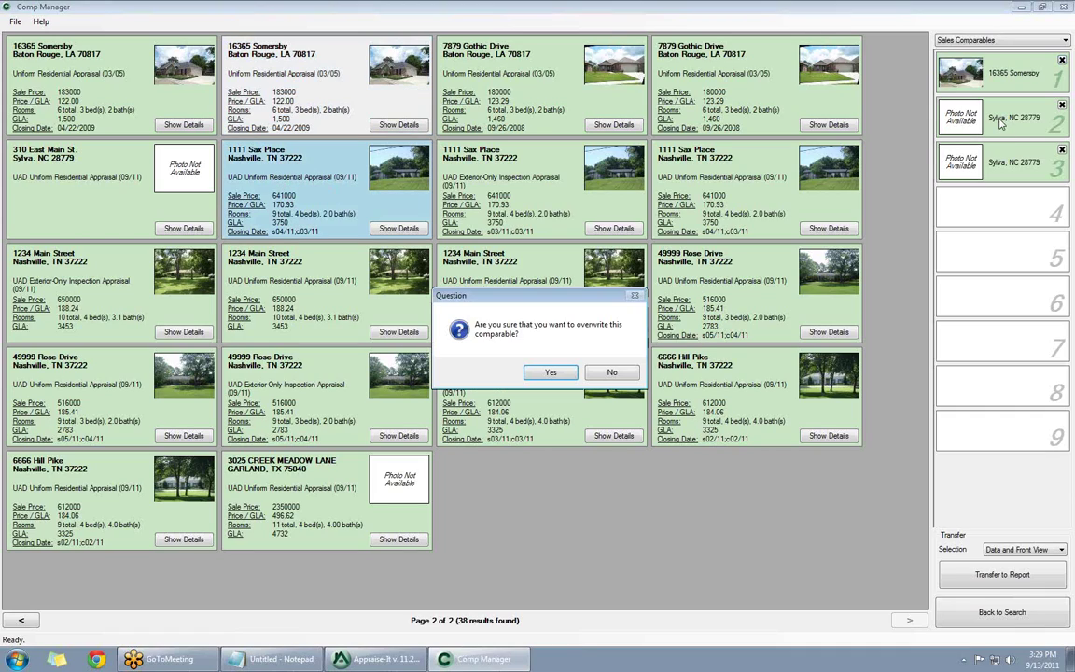
click(551, 374)
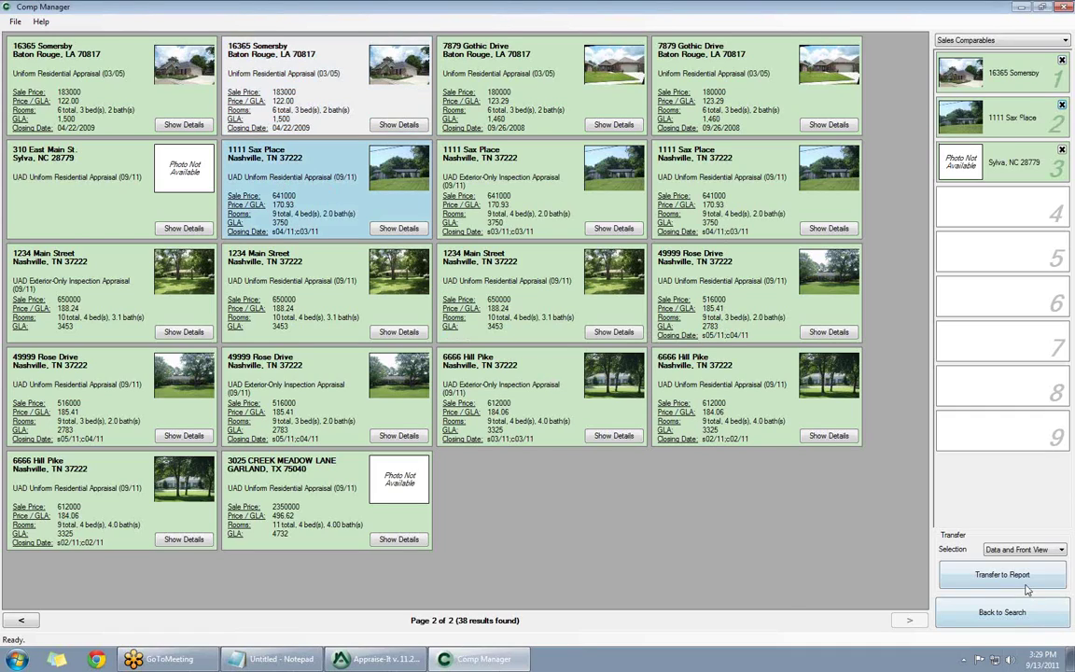
click(994, 576)
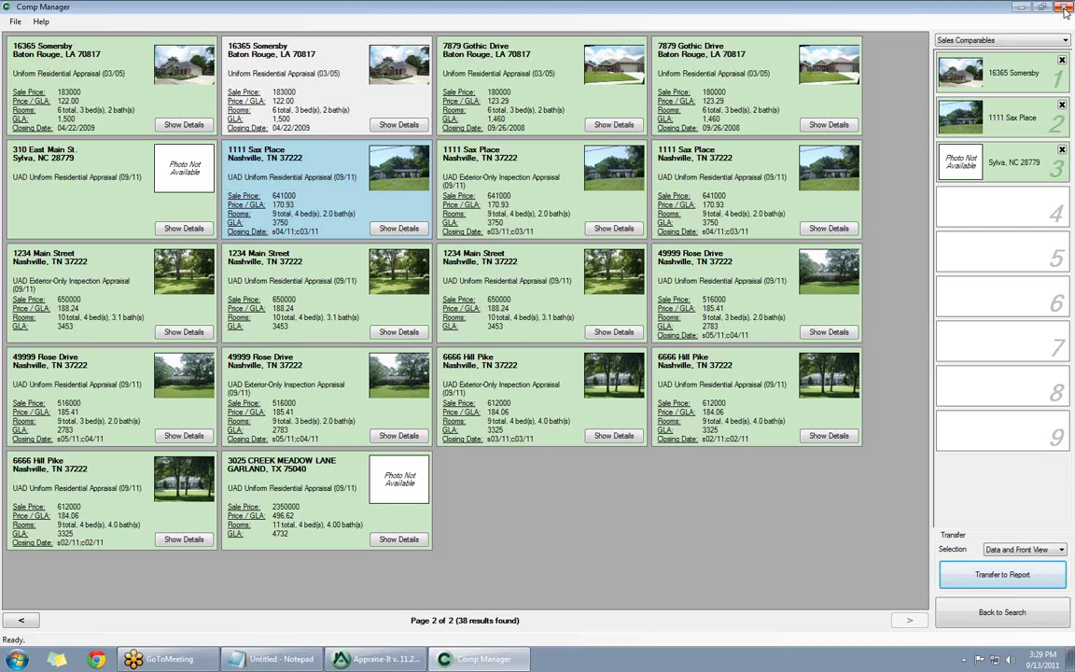
click(1065, 10)
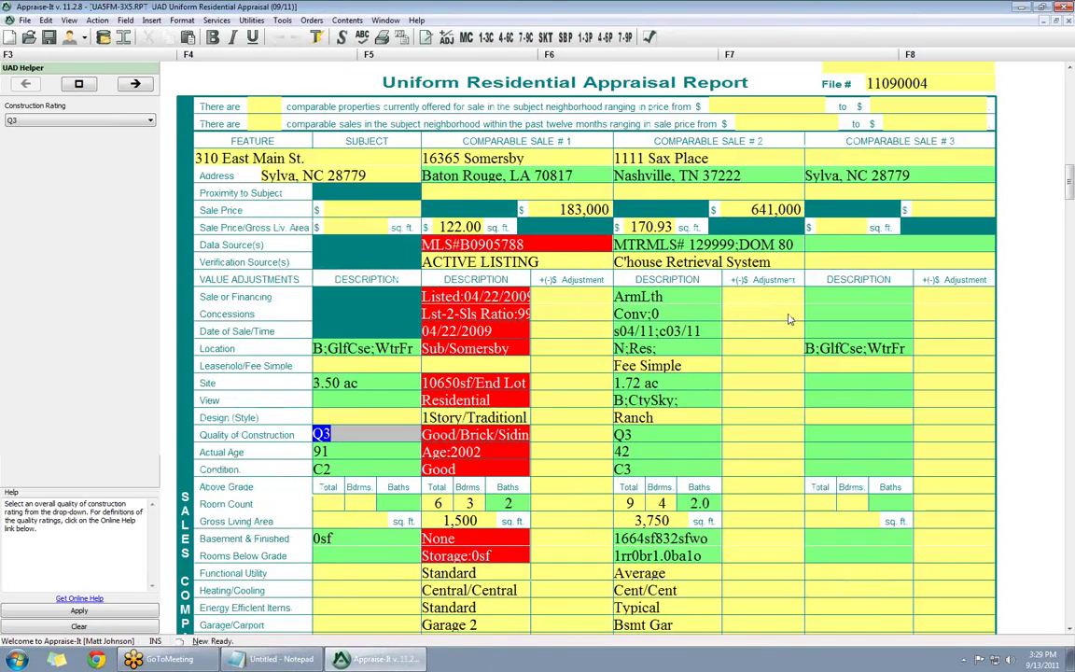
scroll(788, 319, down, 3)
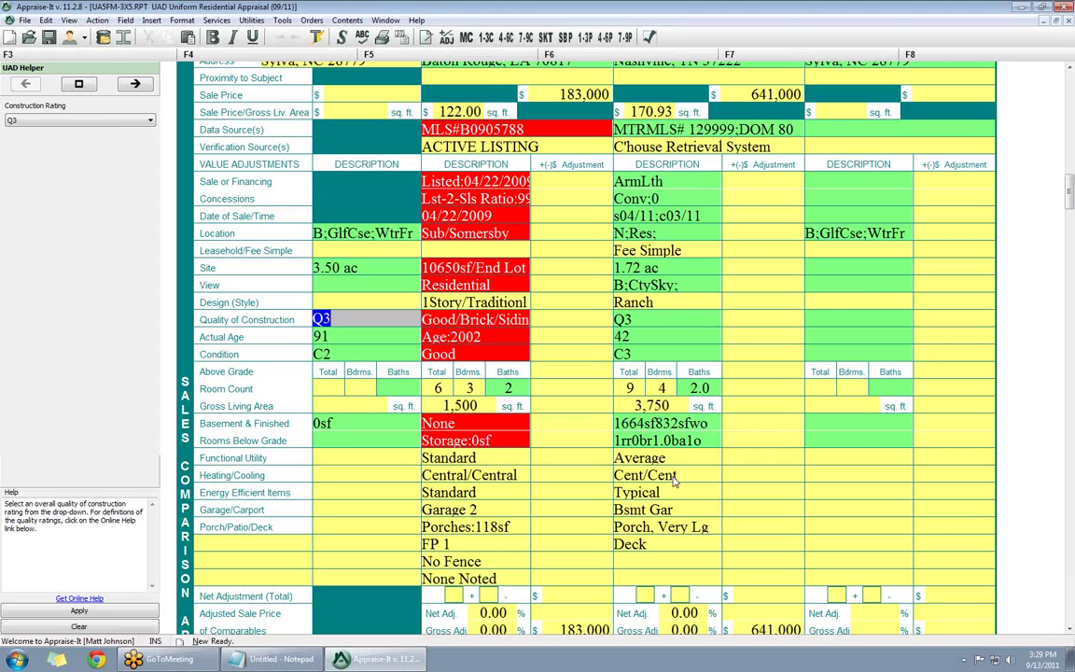
scroll(673, 480, up, 2)
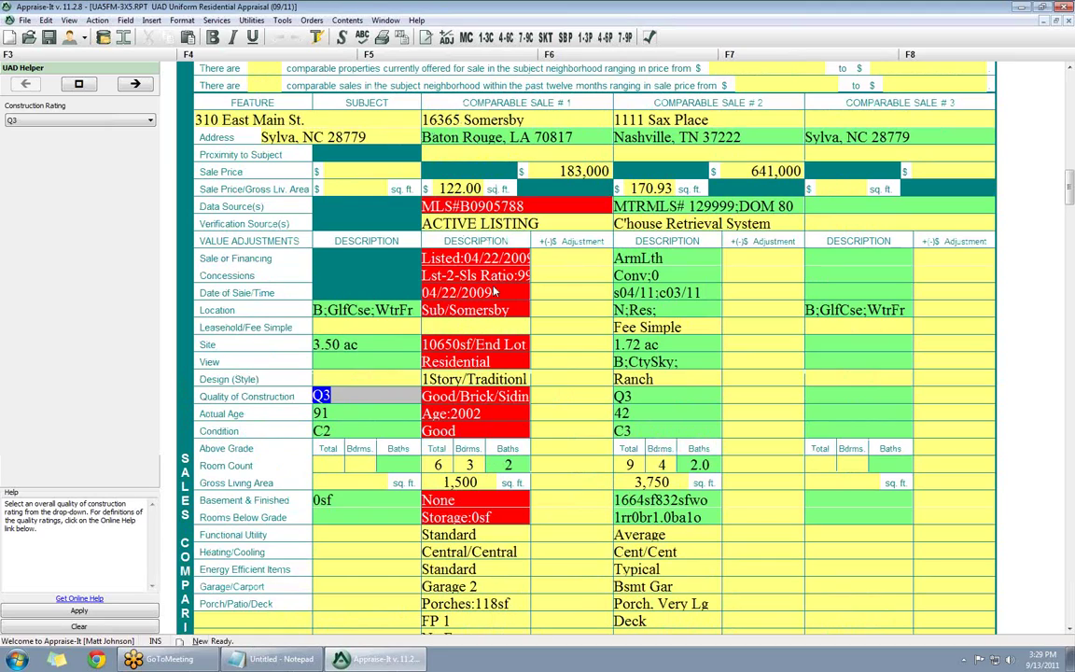
- Rate comparable 1's condition as C2 using the UAD Helper
click(437, 431)
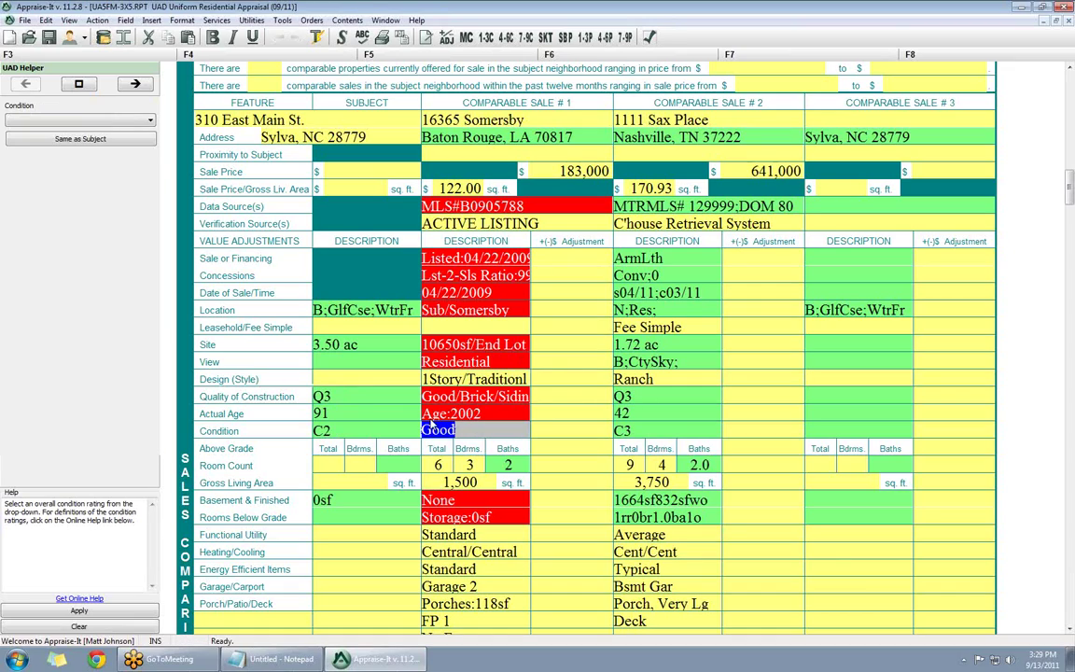
click(37, 119)
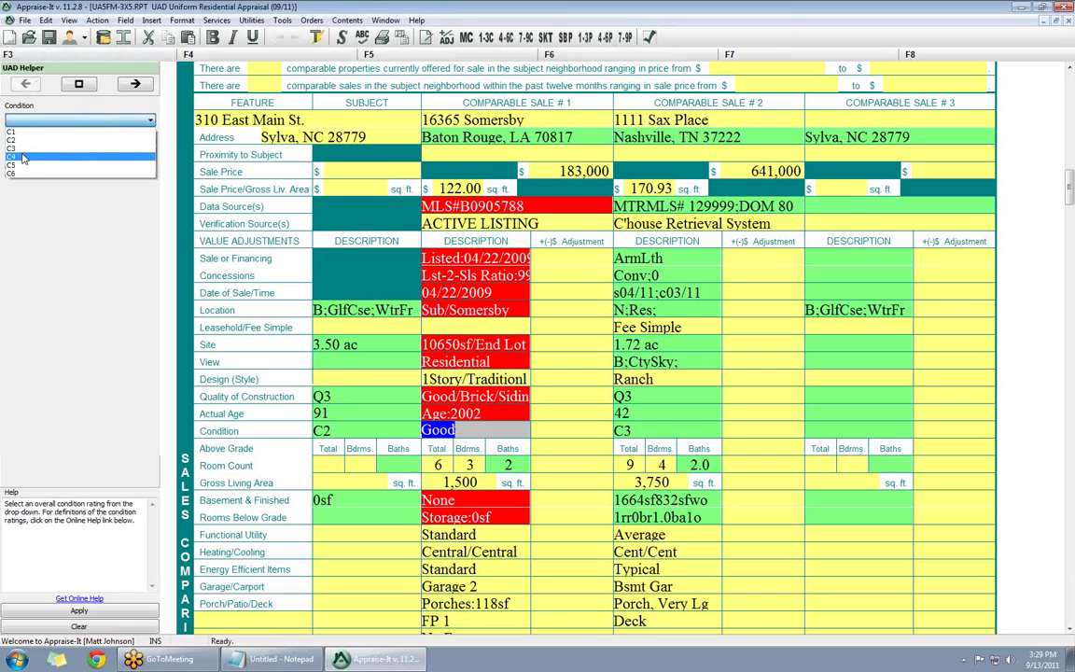
click(19, 140)
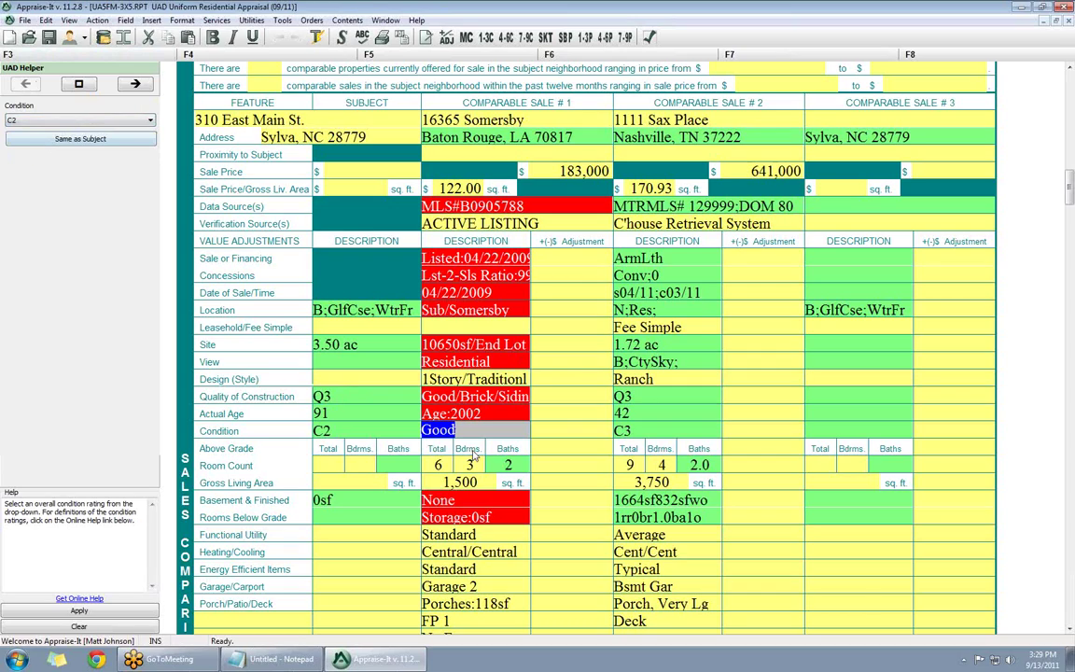
click(498, 412)
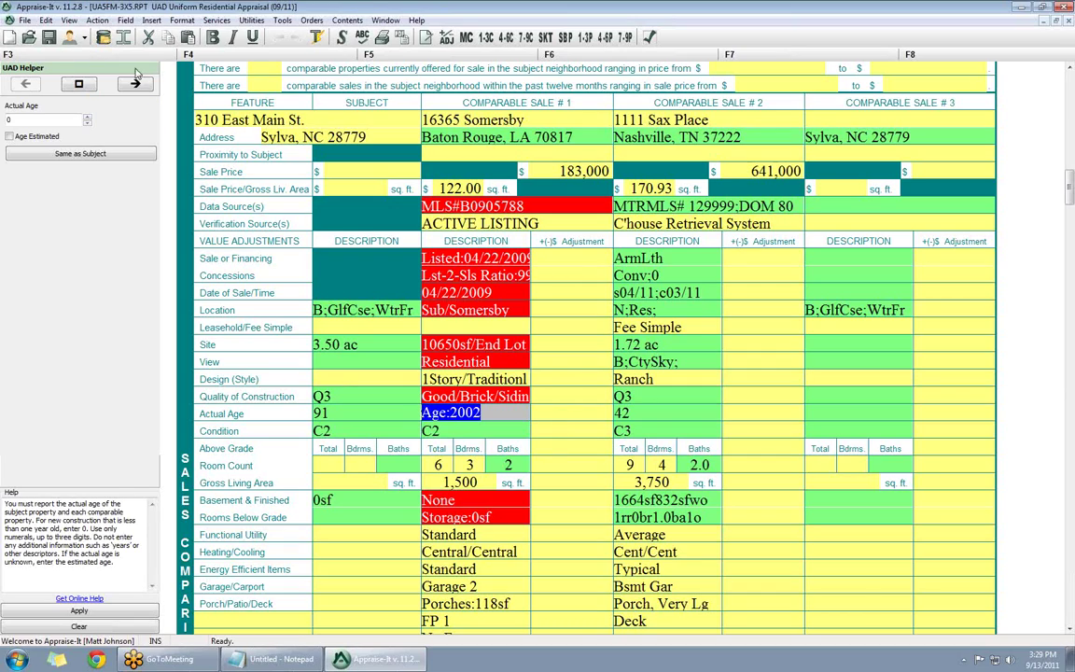
- Change comparable 1's actual age to 9
drag(46, 118, 7, 113)
key(BackSpace)
text(9)
key(Return)
- Set comparable 1's construction quality rating to Q2
click(61, 119)
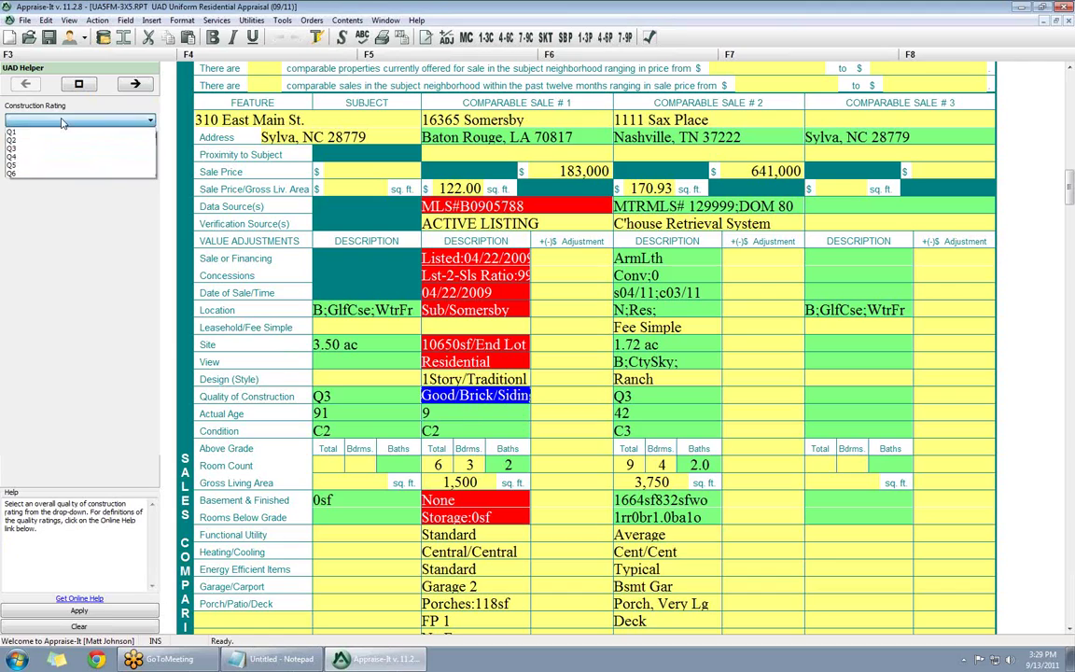
click(41, 154)
click(428, 376)
click(457, 400)
click(430, 377)
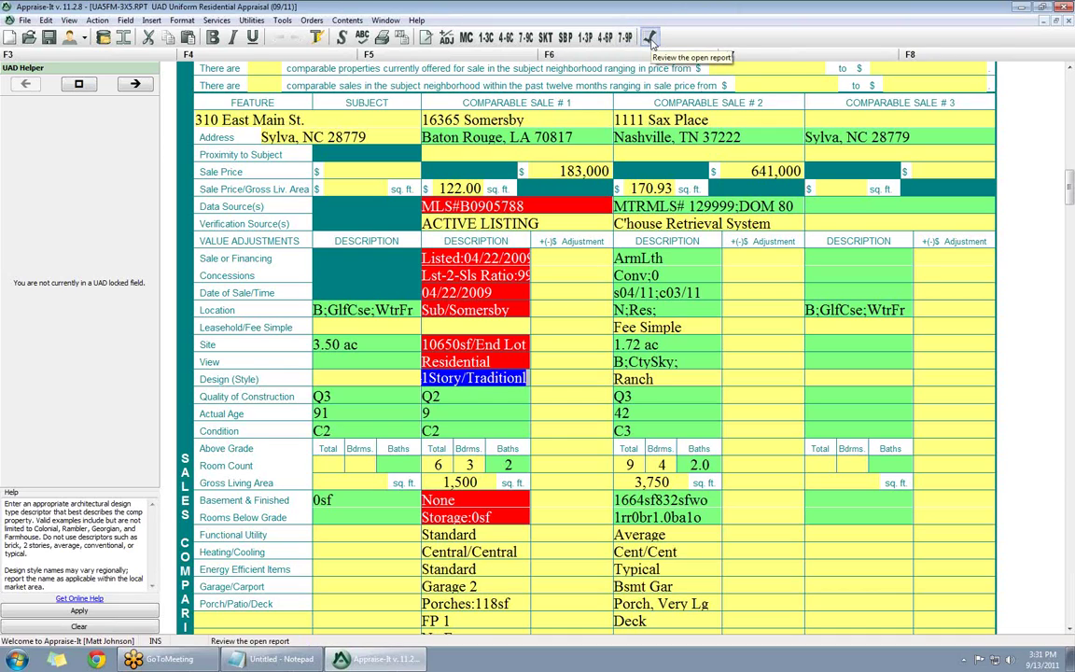
- Run the UAD Validator (72 errors) and go to the 'Required: H.O.A.' field
click(345, 20)
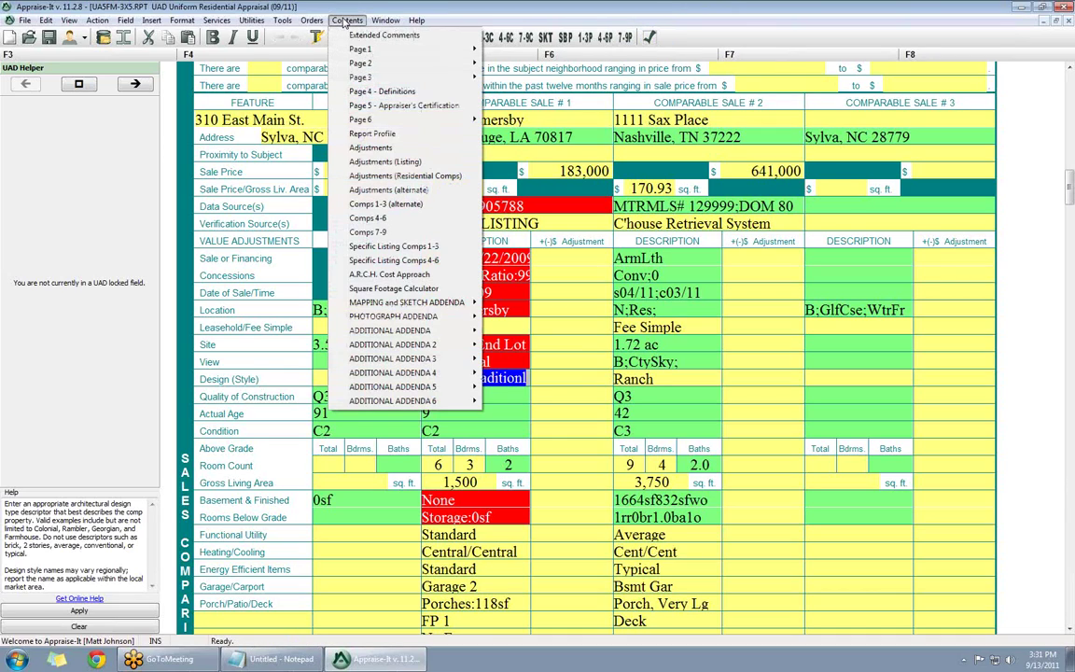
mouse_move(282, 20)
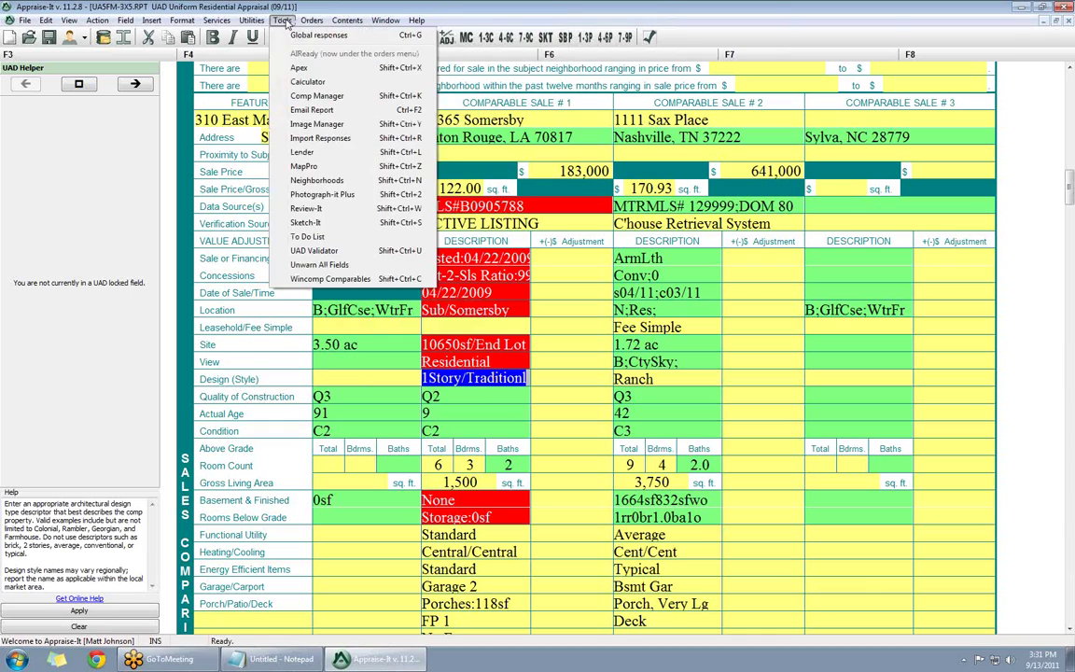
click(314, 250)
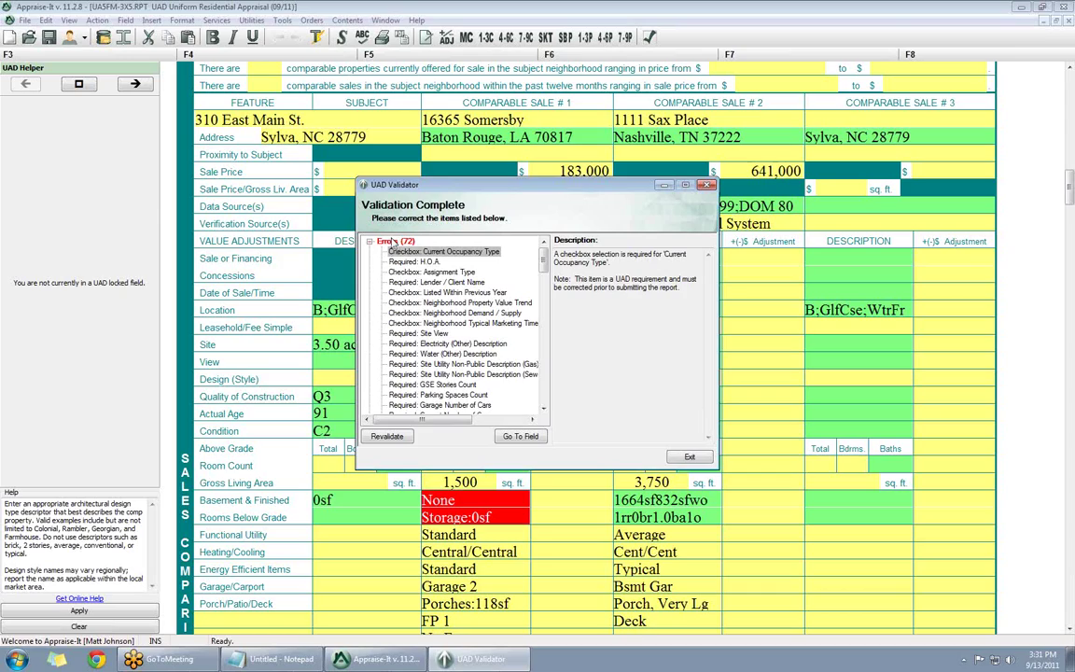
click(410, 262)
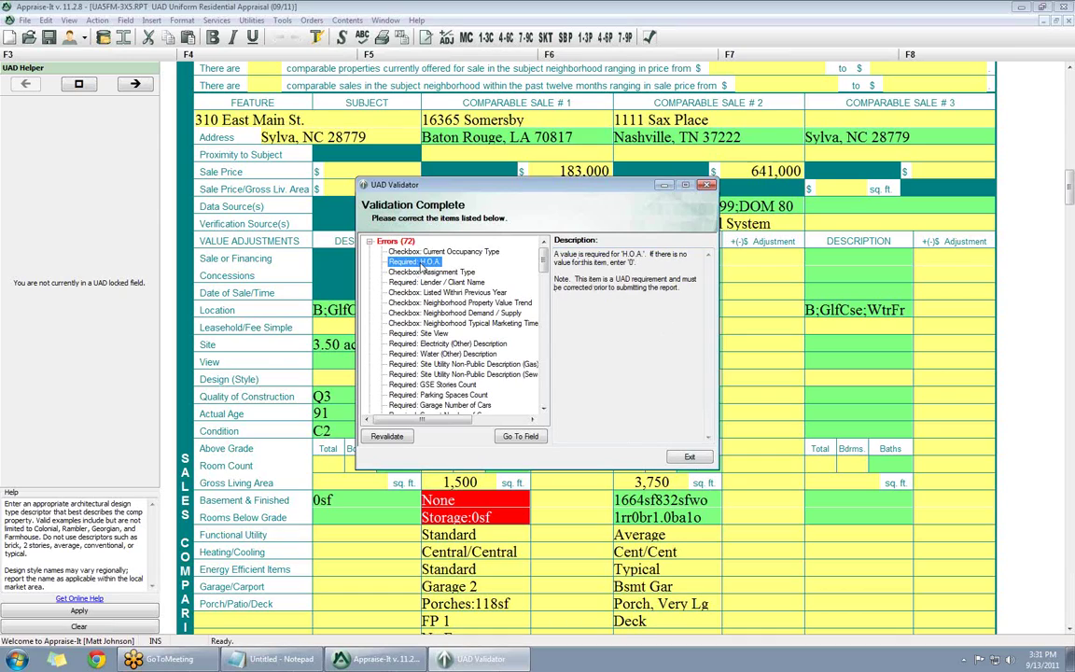
click(522, 436)
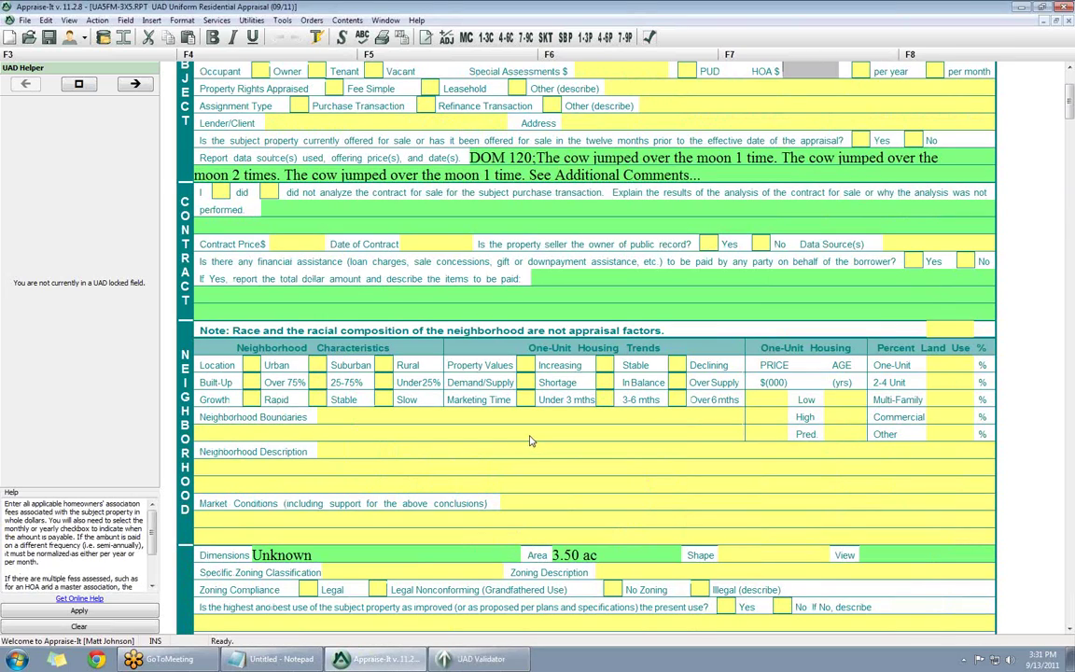
- Enter an HOA fee of 120 per month, then bring the UAD Validator back up
scroll(733, 100, up, 3)
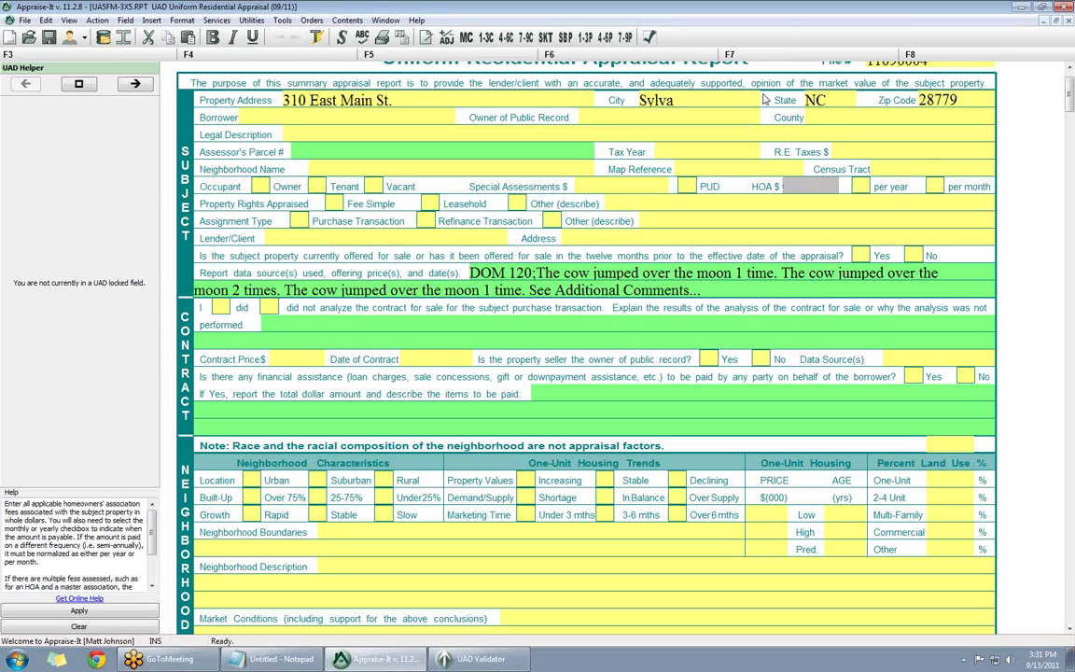
text(120)
click(936, 186)
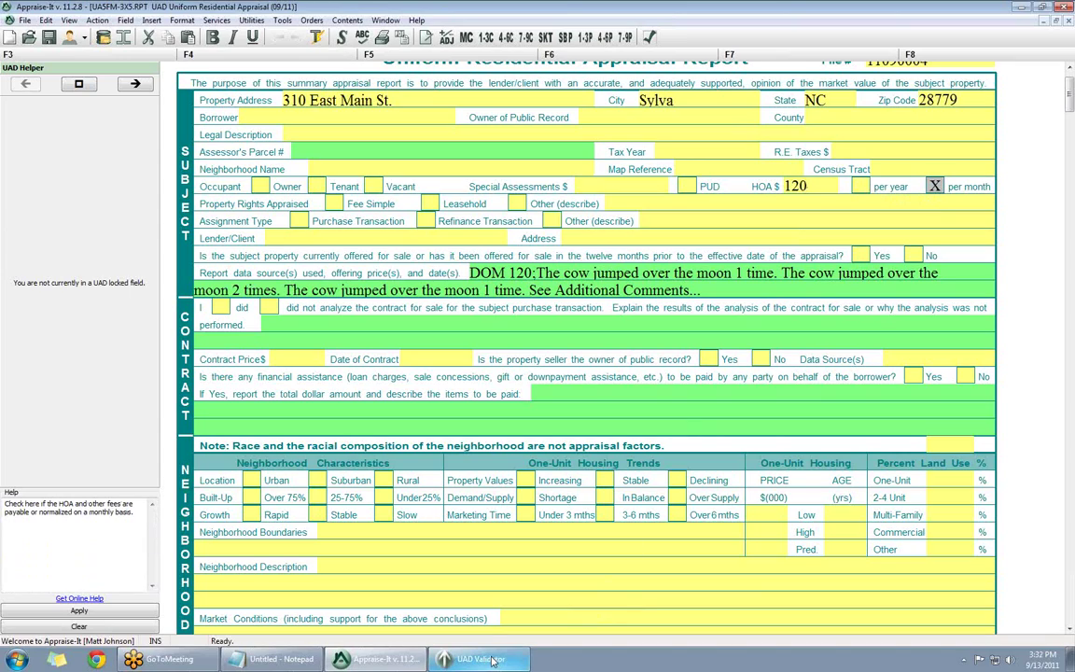
click(434, 602)
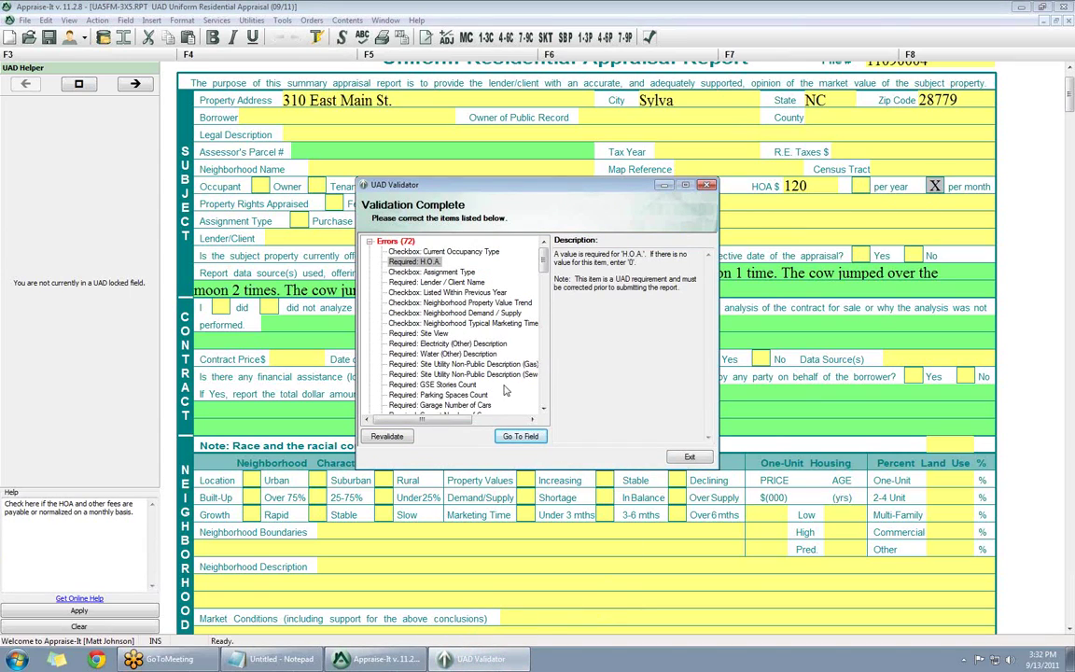
- Revalidate the report, review the 71 remaining errors, and exit the validator
click(390, 436)
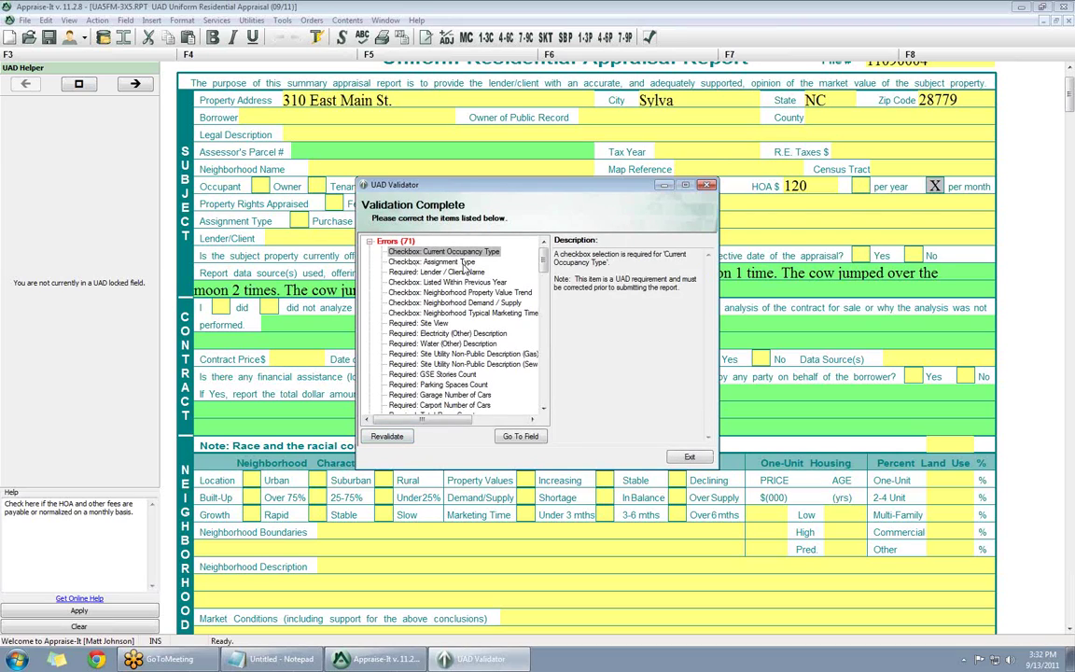
drag(545, 265, 556, 406)
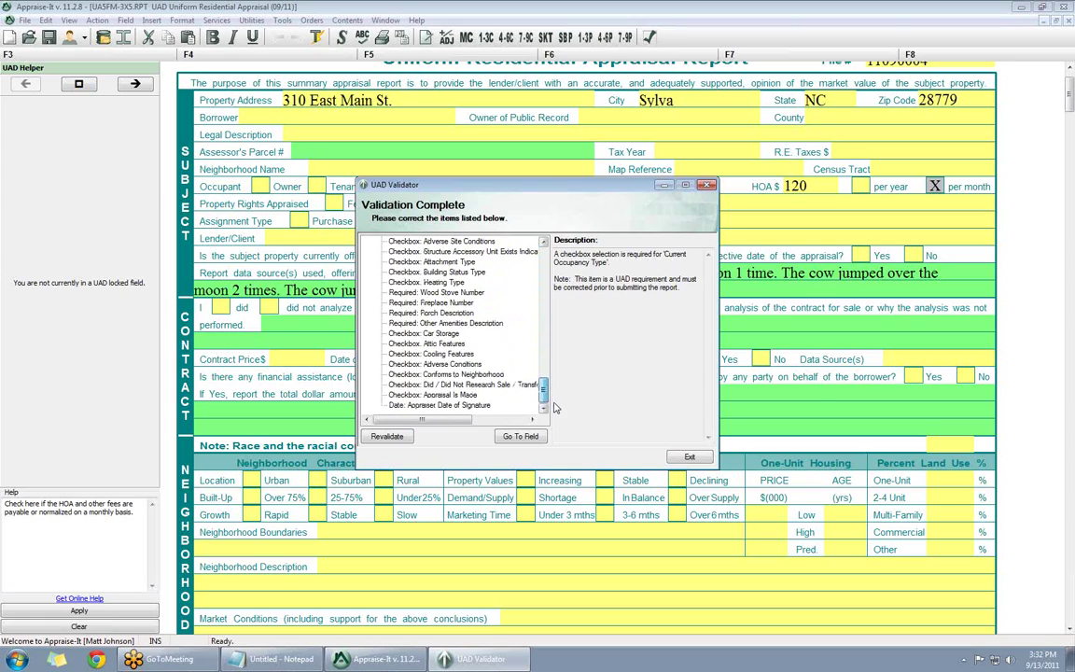
drag(555, 407, 562, 253)
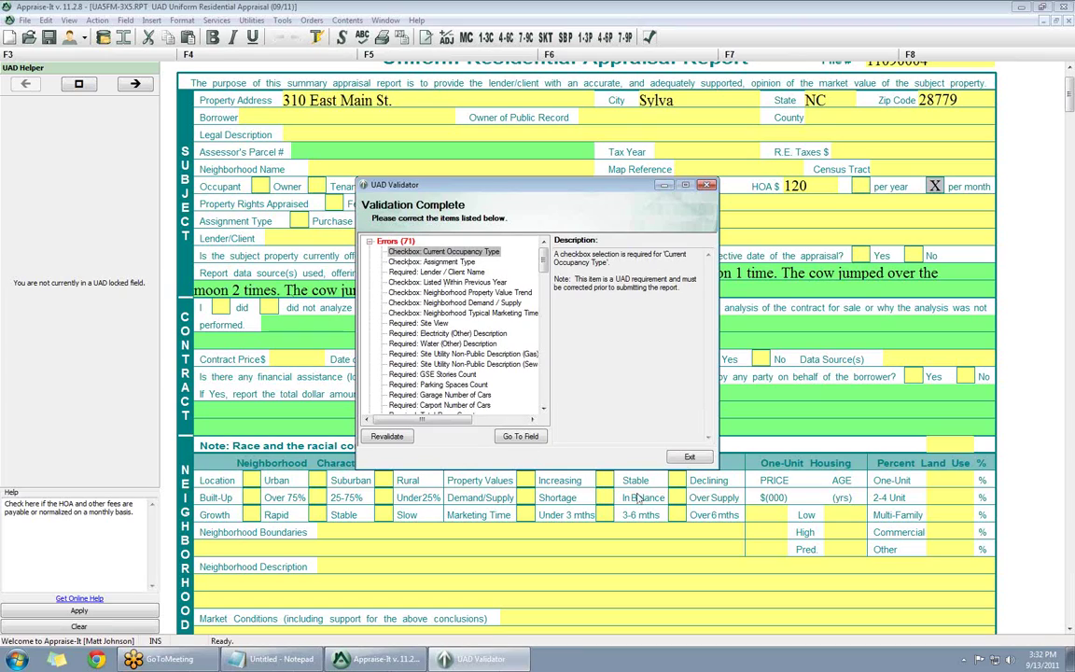
click(684, 457)
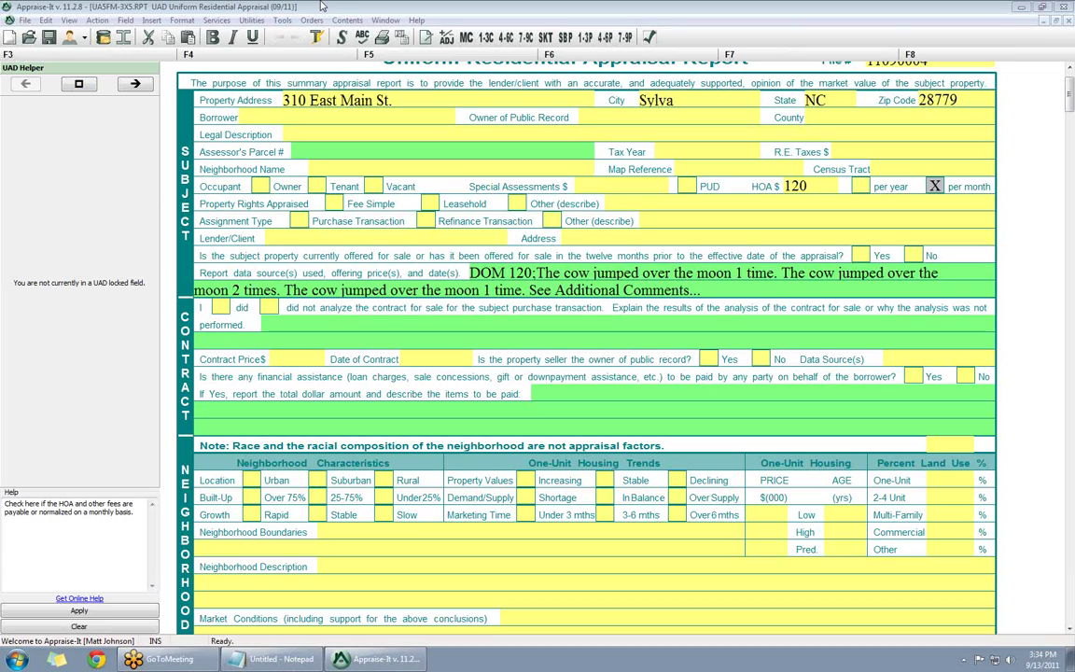
- Bring up the new report form list and dismiss it without starting a report
key(ctrl+n)
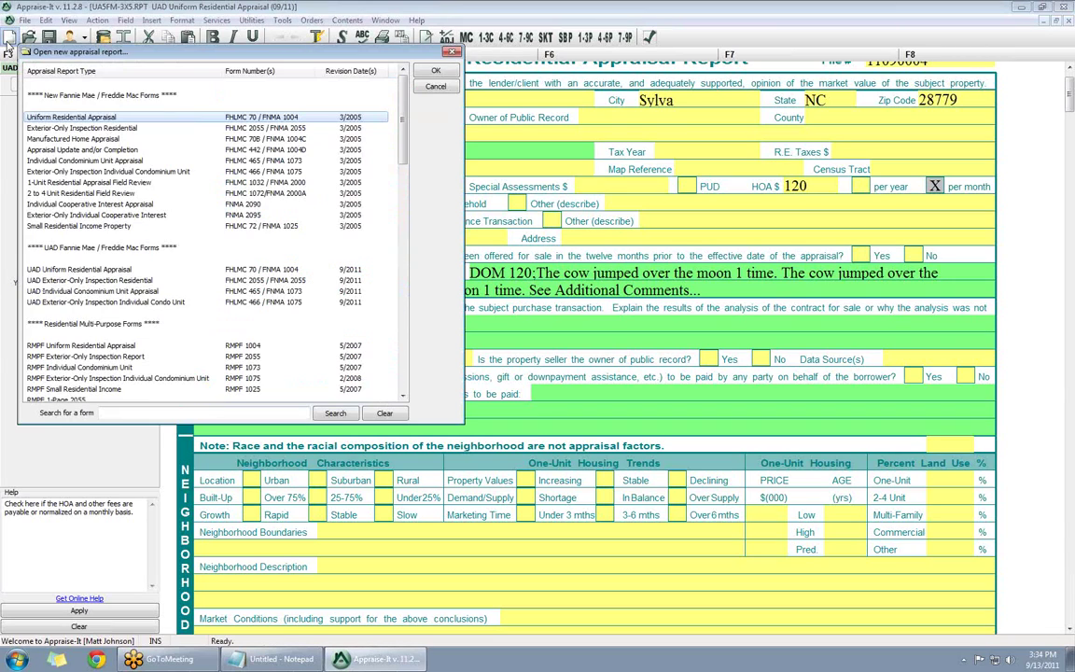
mouse_move(406, 125)
mouse_down()
mouse_move(400, 261)
mouse_move(391, 128)
mouse_up()
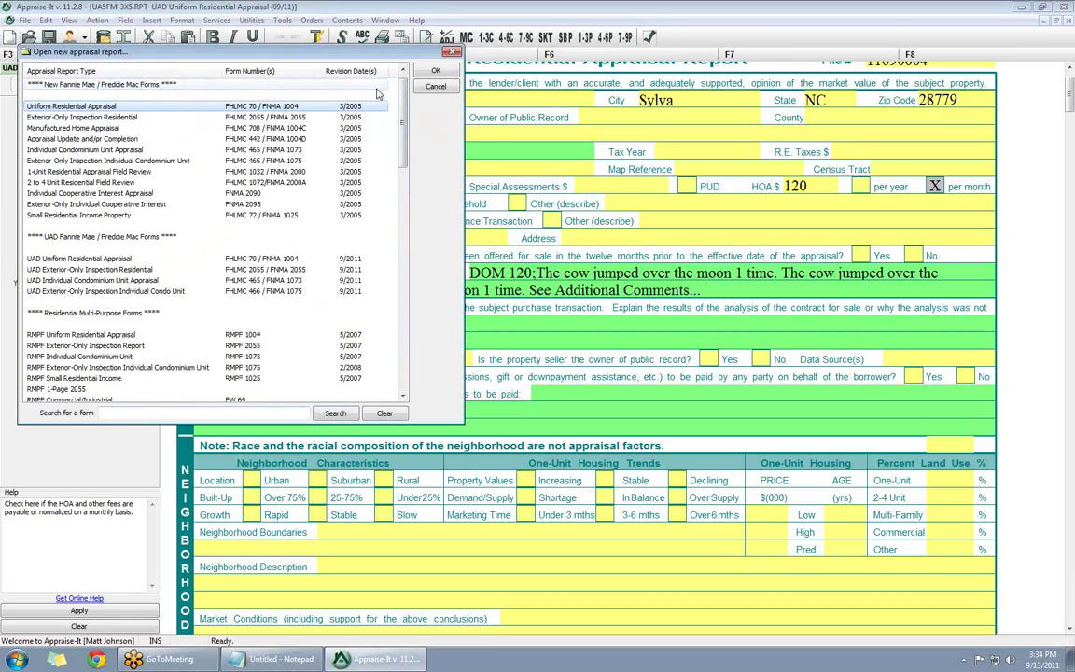
click(435, 86)
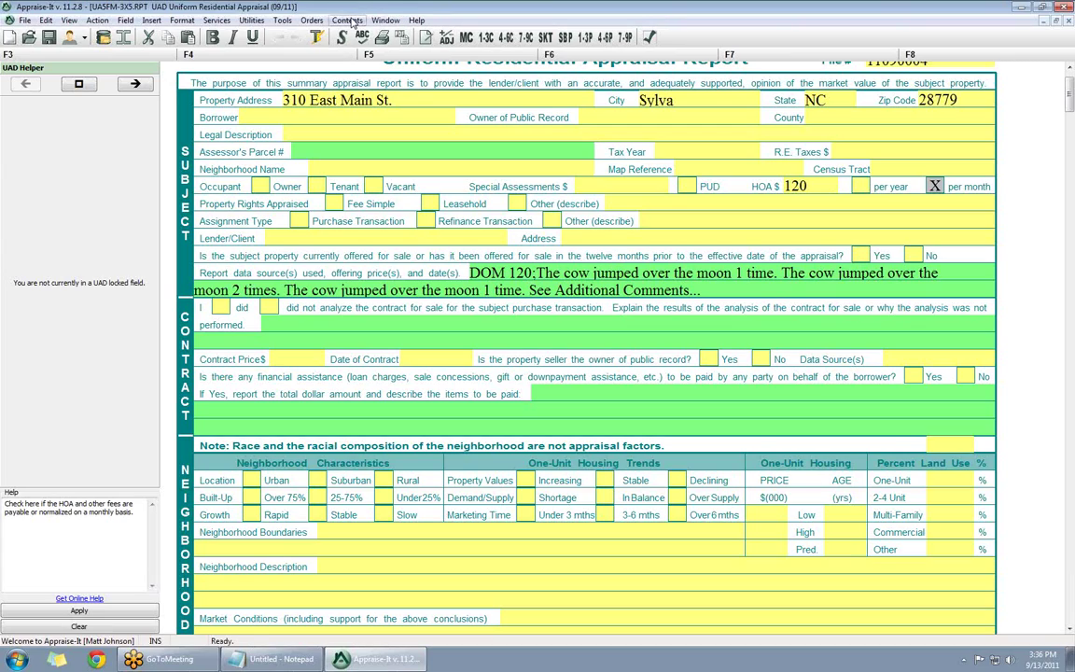
- Start a MISMO XML export from Orders and proceed despite the validation errors
click(317, 20)
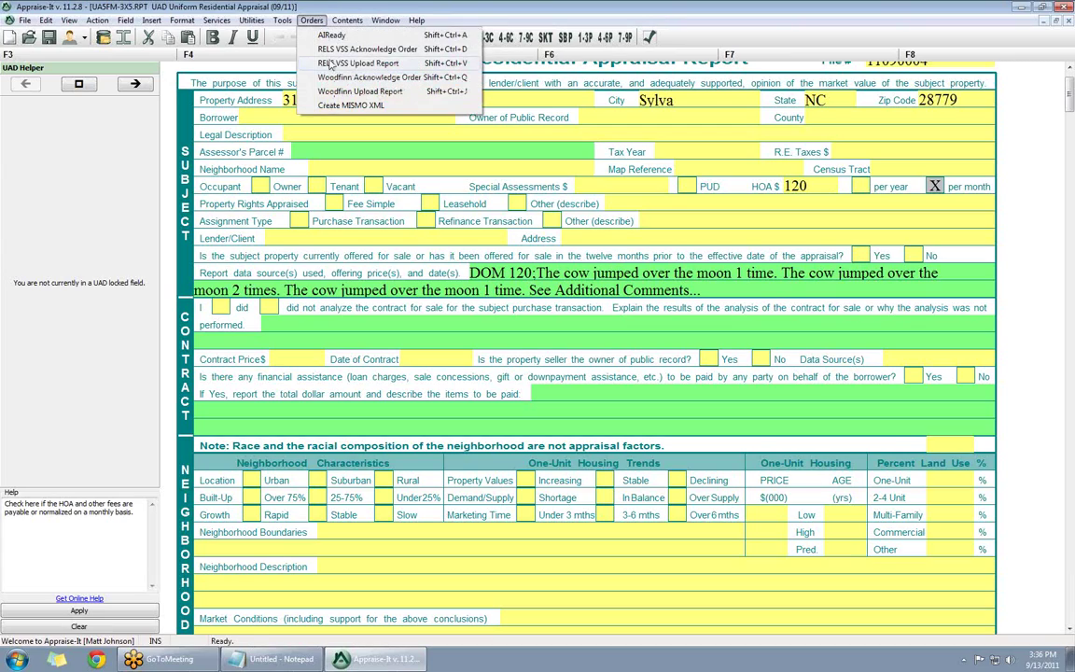
click(346, 106)
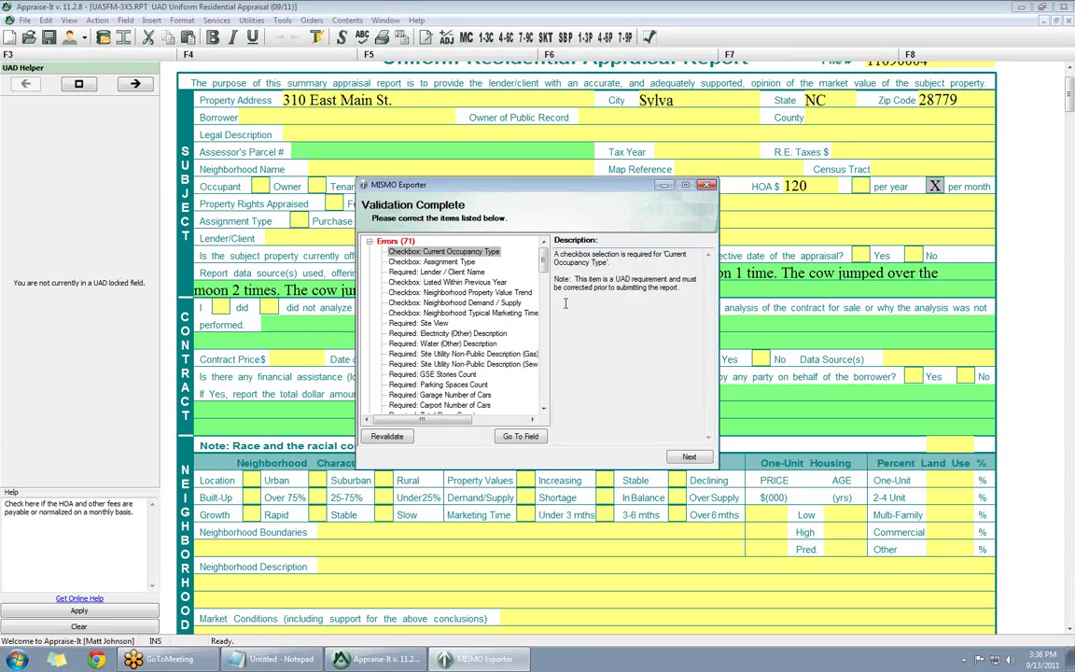
click(678, 458)
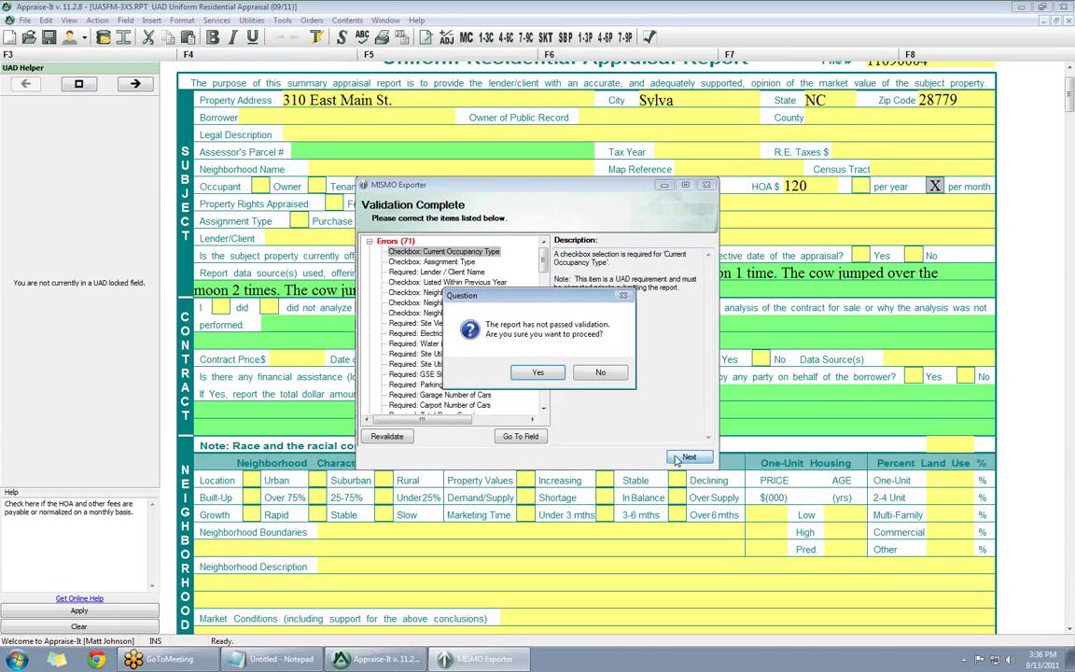
click(536, 373)
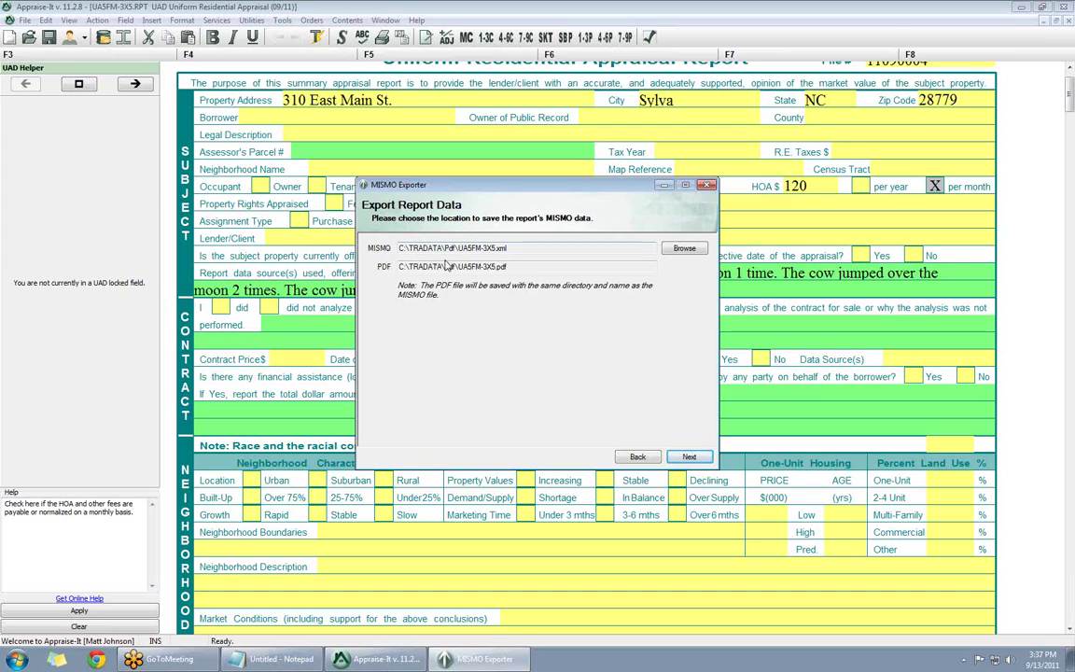
- Change the export location so UA5FM-3X5.xml and UA5FM-3X5.pdf save to the Desktop
click(684, 248)
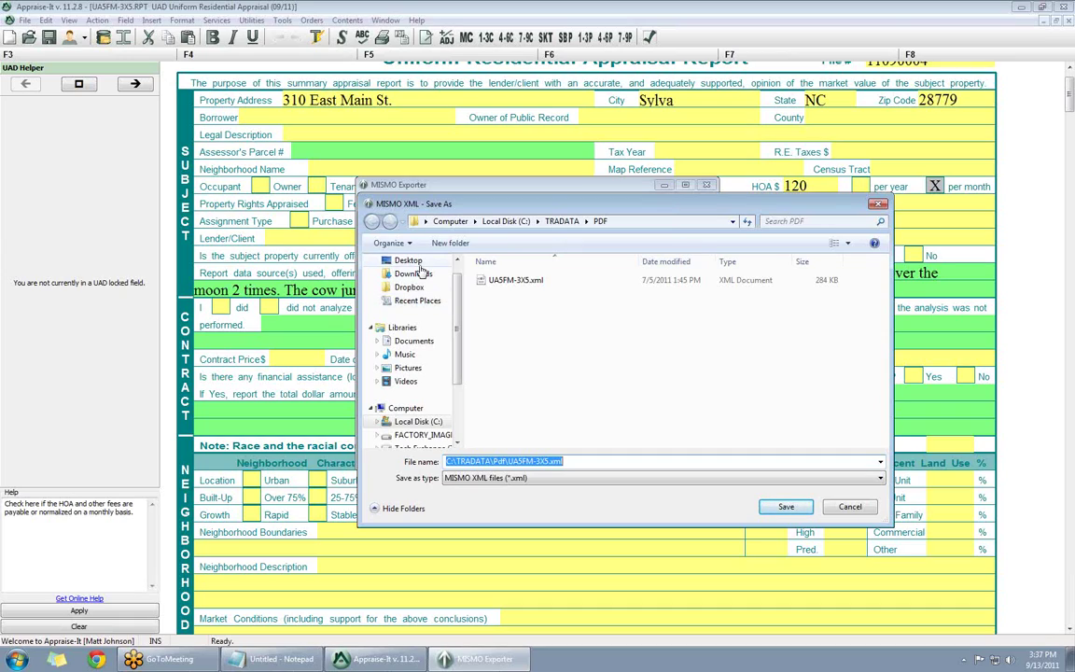
click(408, 261)
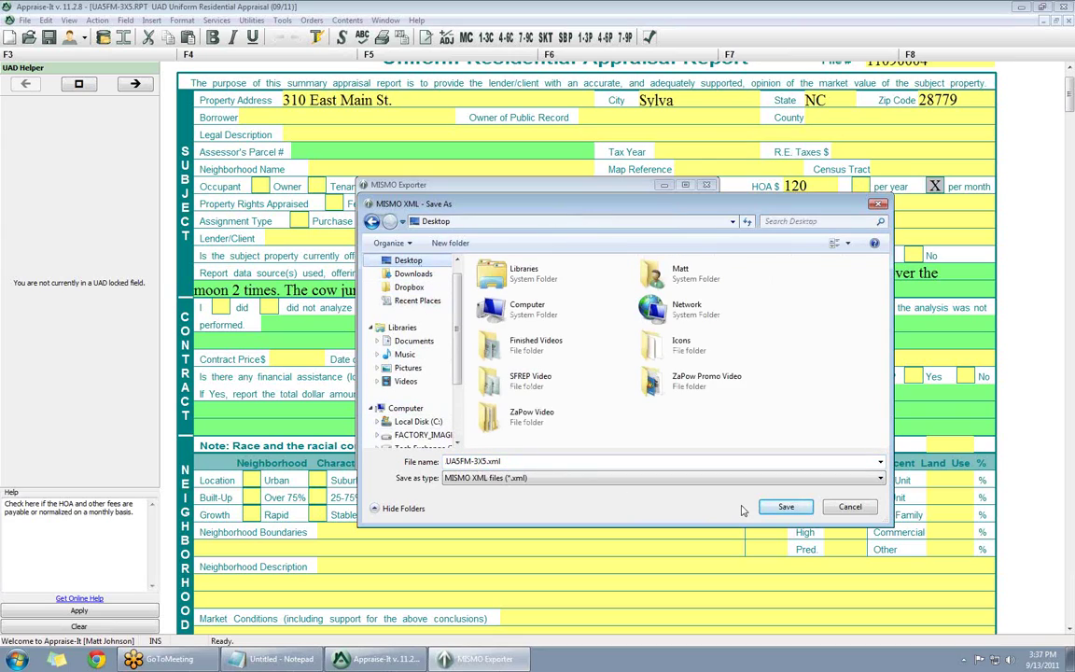
click(789, 509)
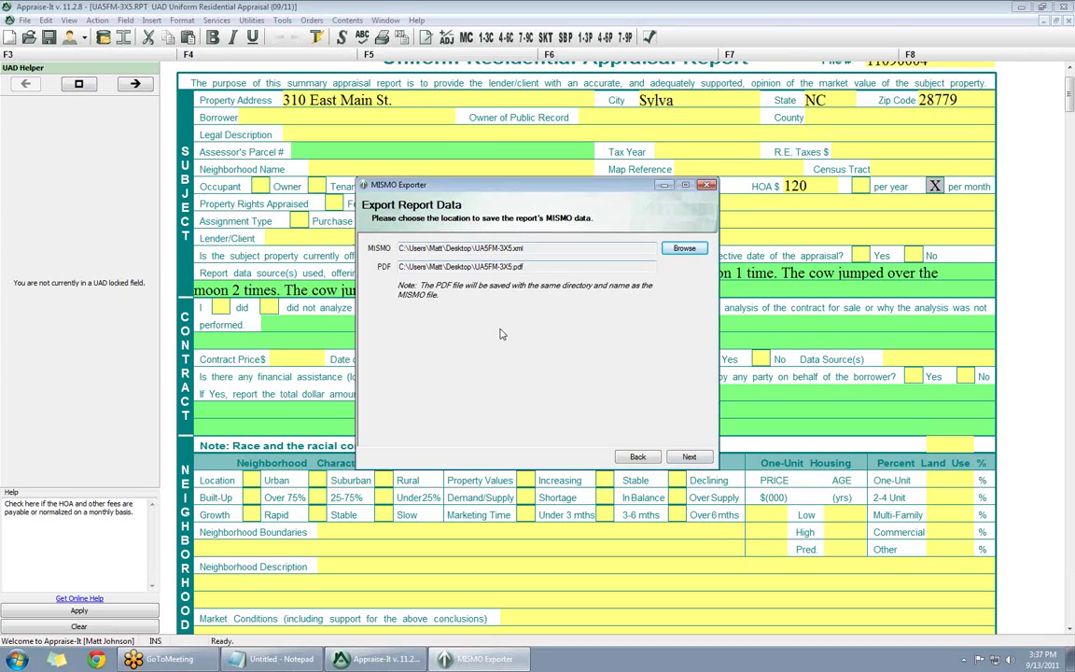
- Generate UA5FM-3X5.xml and UA5FM-3X5.pdf on the Desktop, then exit the MISMO Exporter
click(689, 456)
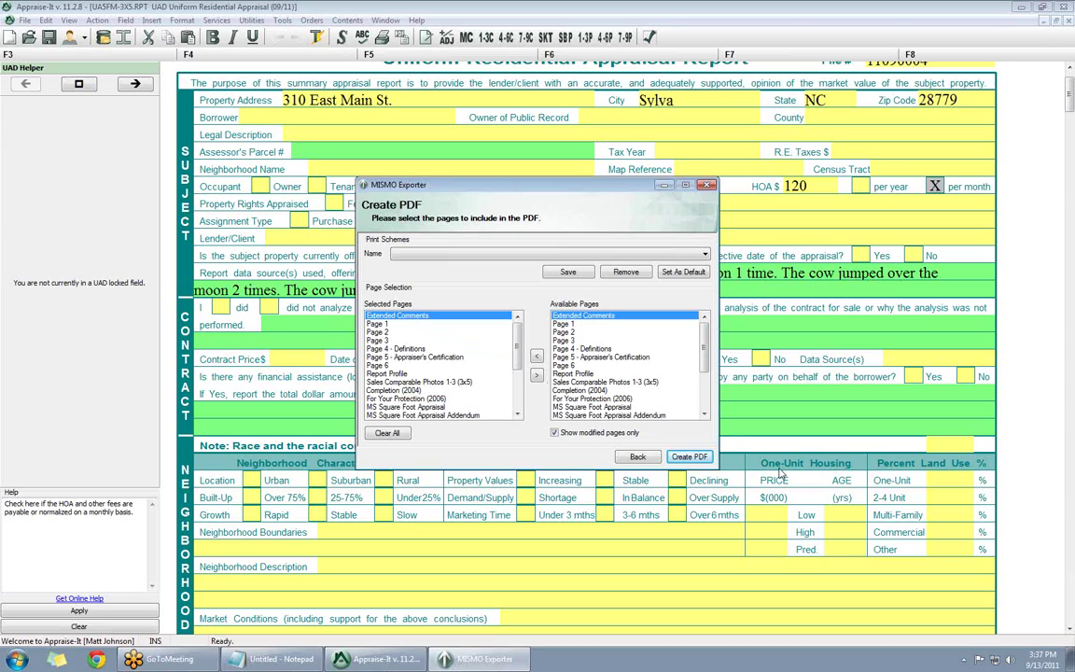
click(690, 456)
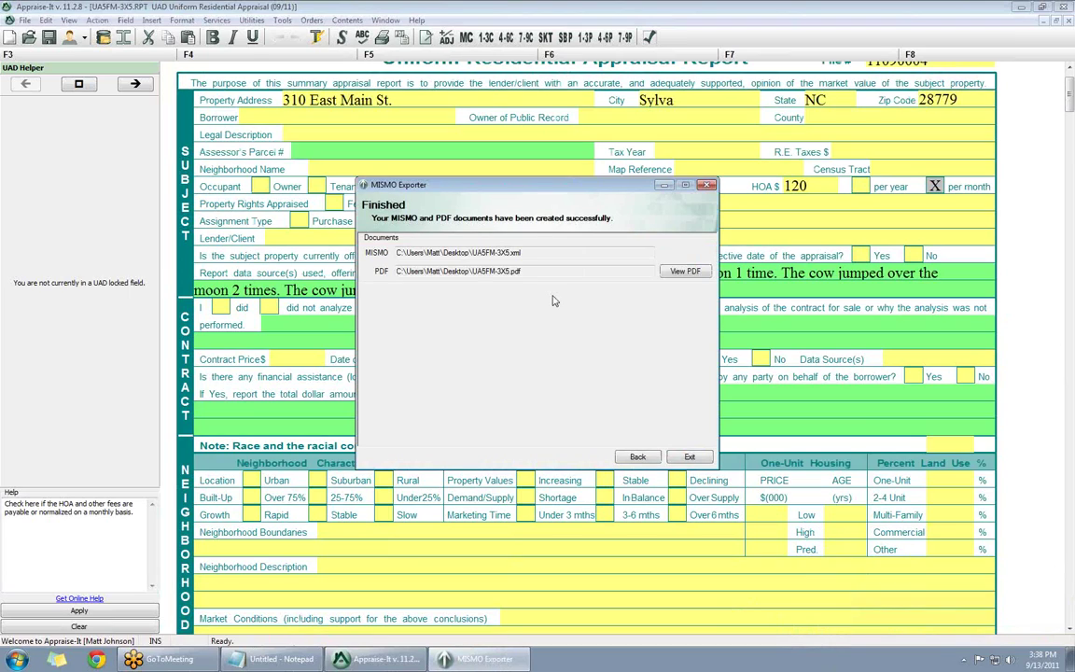
click(690, 456)
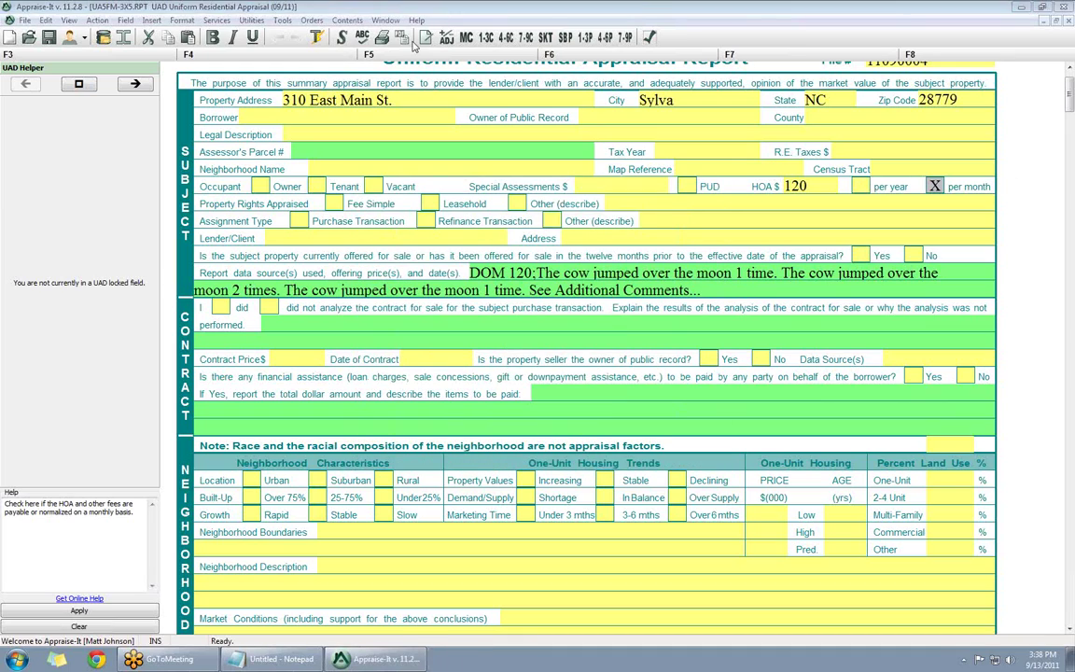
- Show the desktop and move the two exported UASFM-3X5 files to mid-desktop
key(super+d)
drag(201, 287, 94, 368)
drag(119, 280, 509, 226)
click(712, 335)
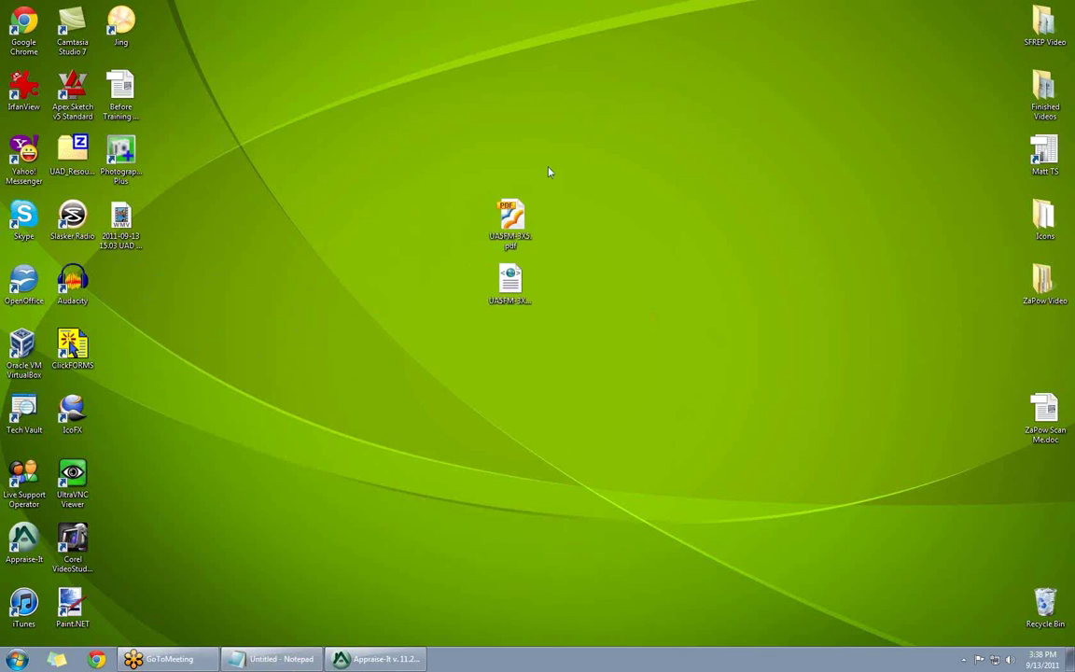
- Inspect the exported XML and PDF files, then return to the Appraise-It report
click(519, 300)
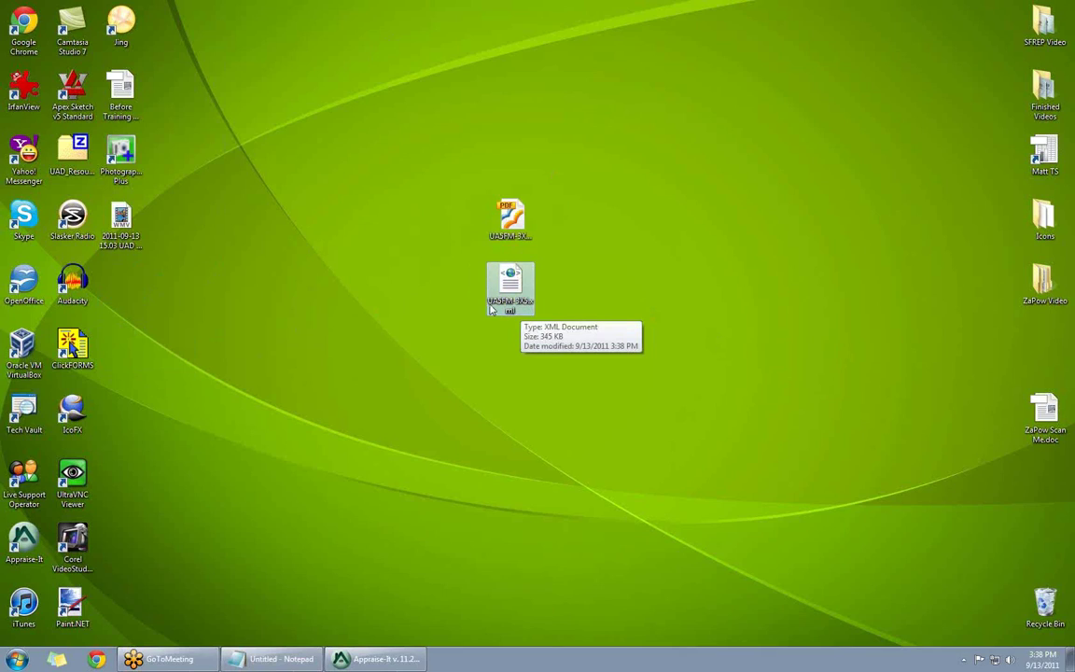
click(515, 231)
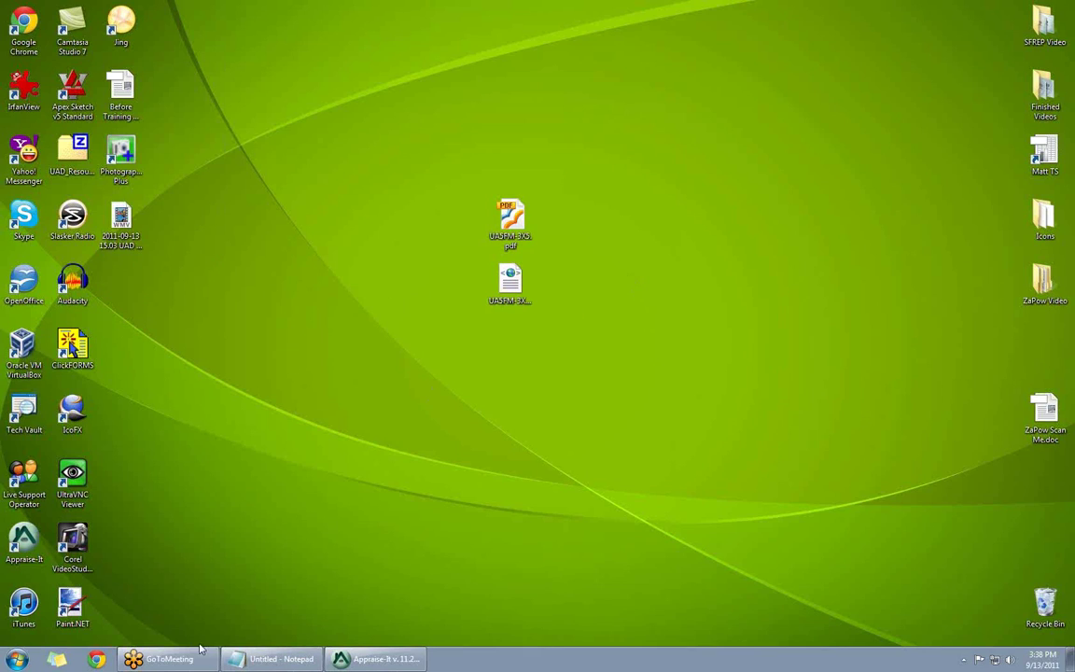
click(378, 659)
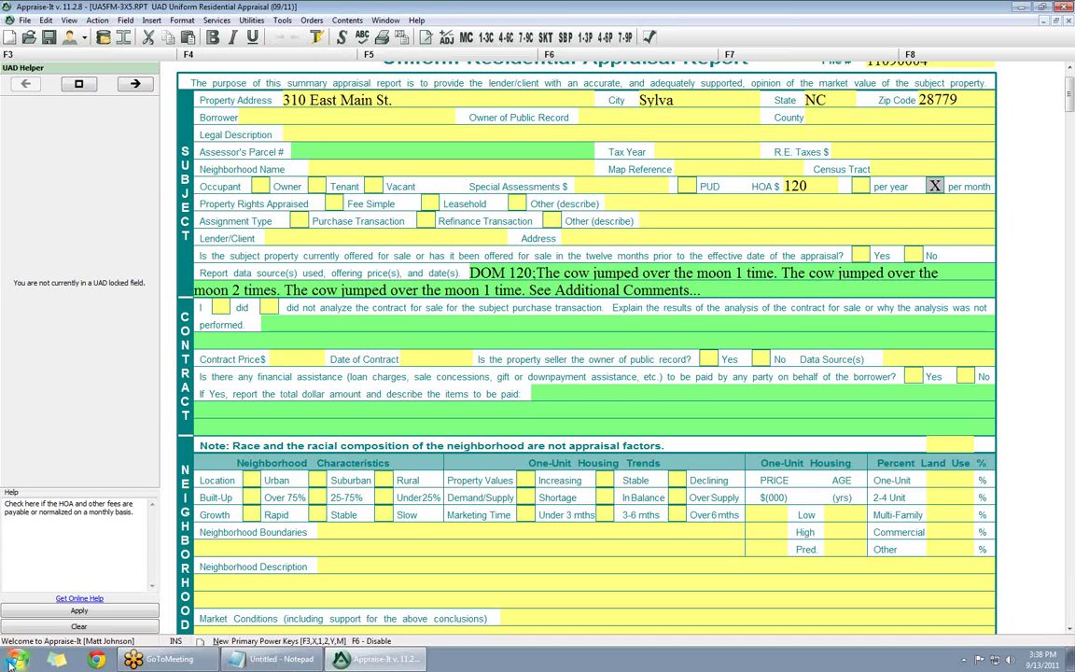
- Open Computer from the Start menu to list the drives and network locations
click(10, 665)
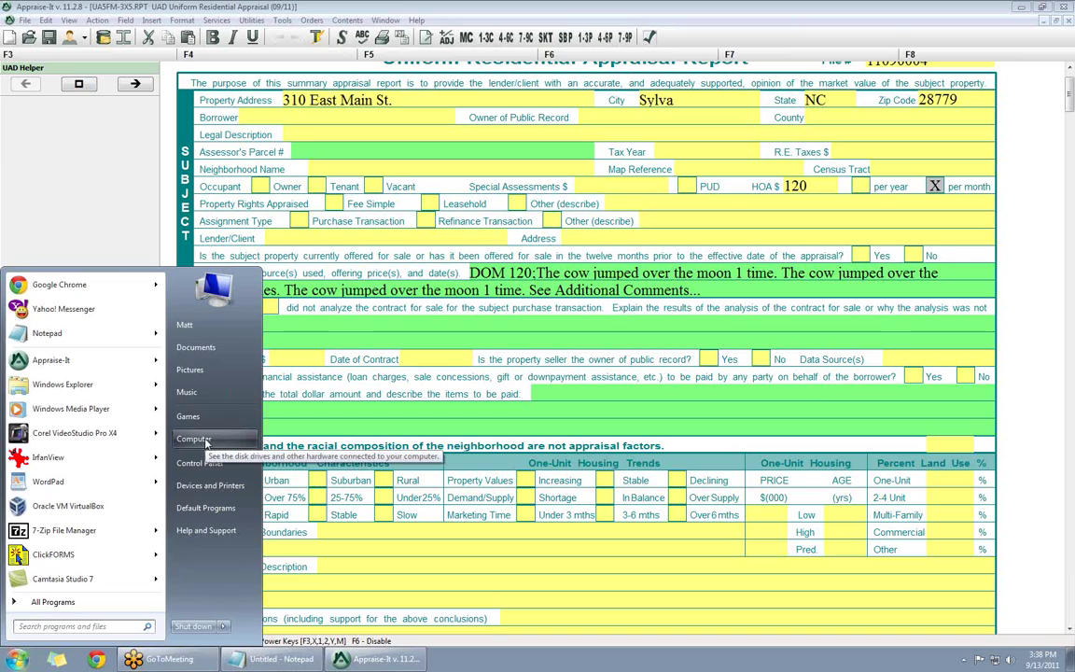
click(193, 438)
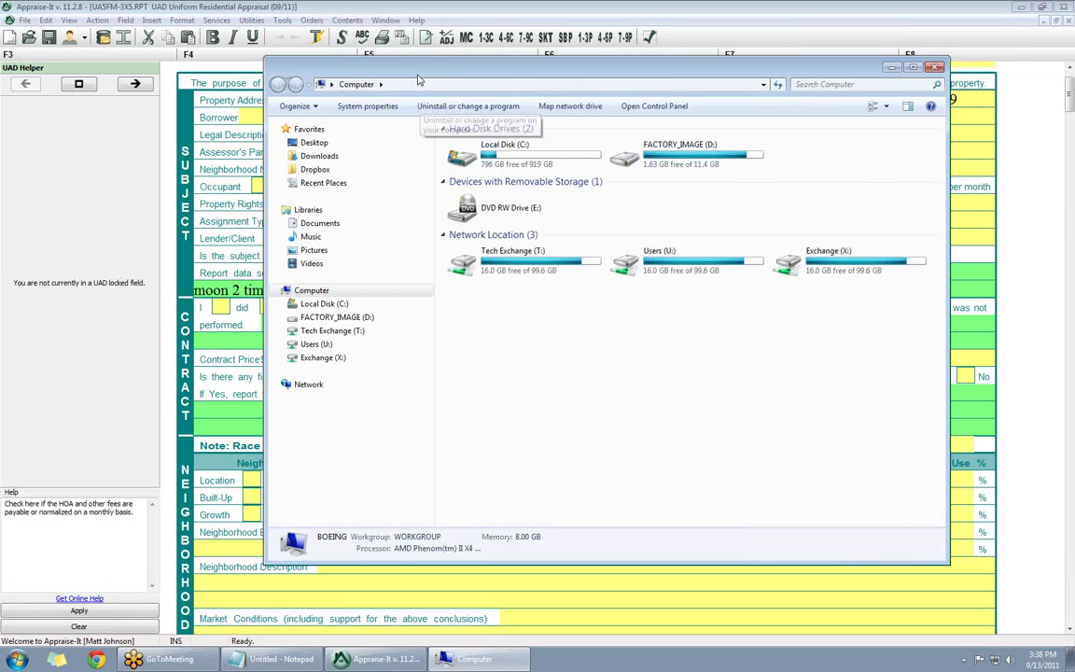
- Uncheck 'Hide extensions for known file types' in Folder Options, then close the Computer window
key(alt)
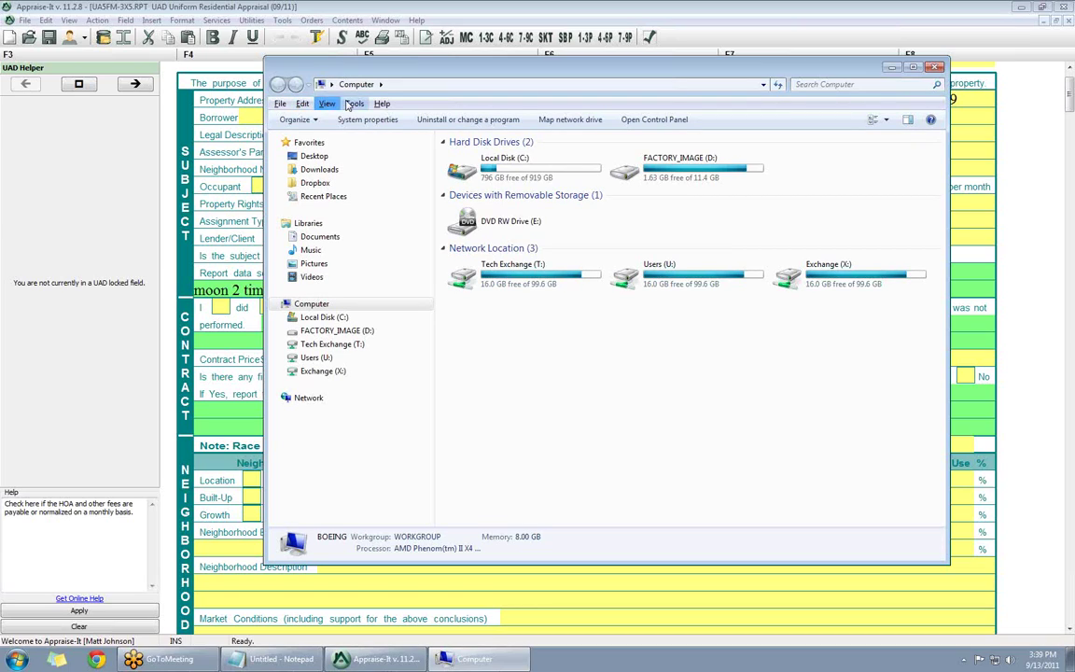
click(353, 104)
click(336, 155)
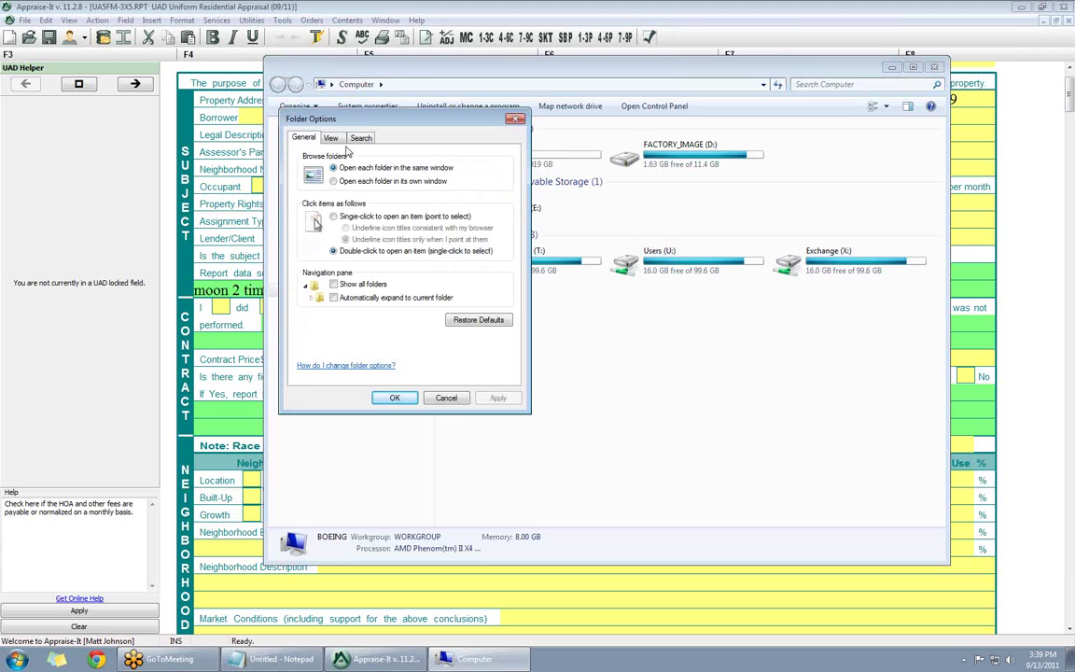
click(332, 138)
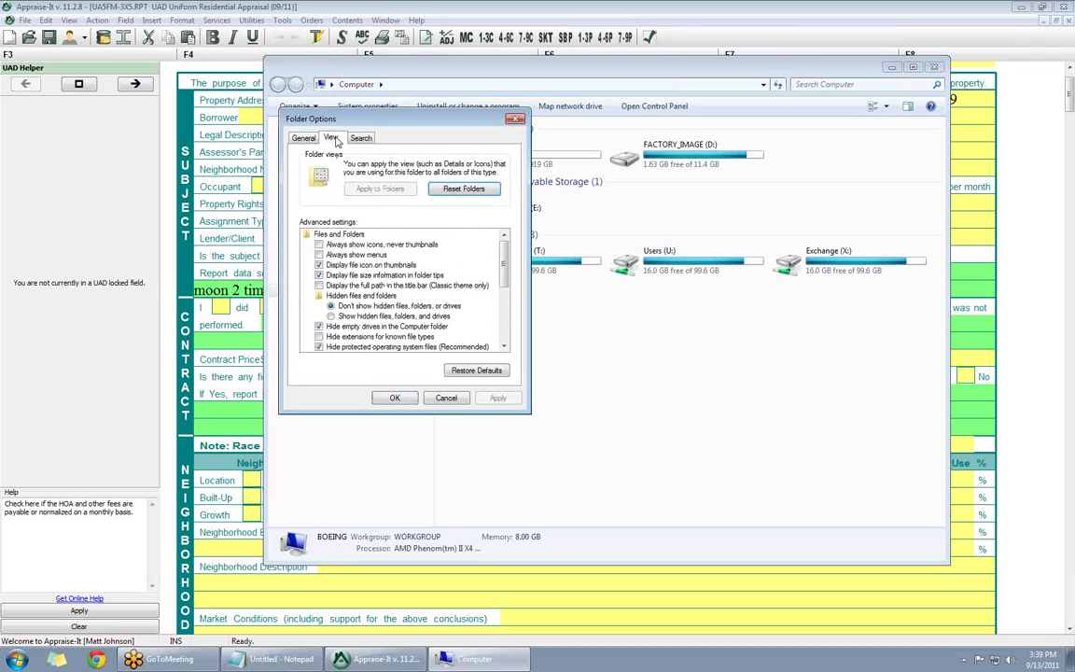
click(319, 337)
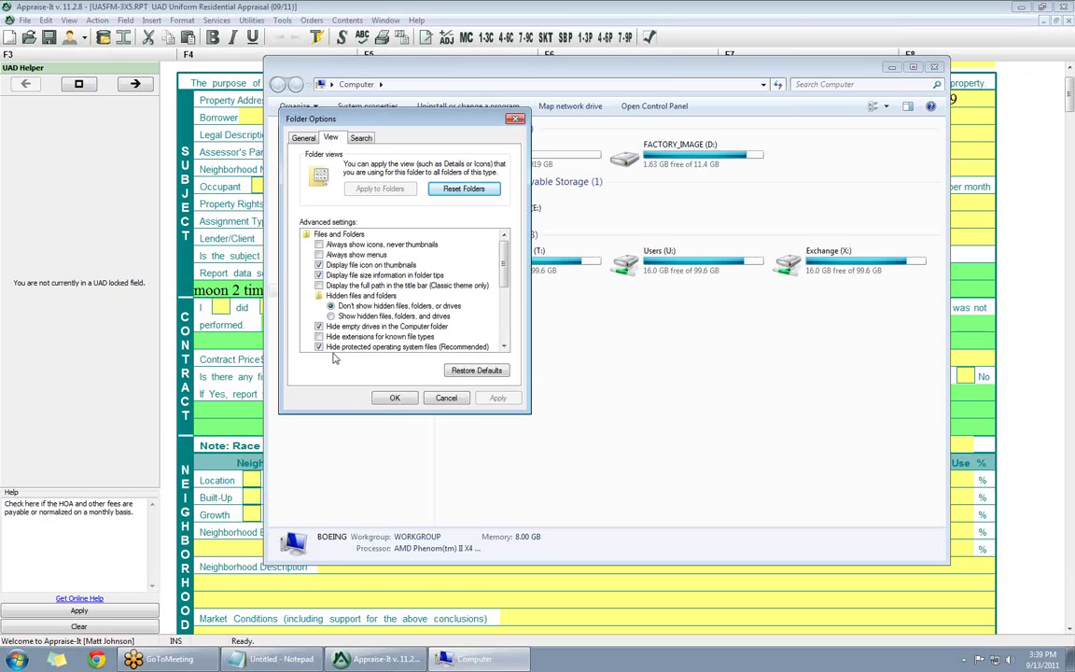
click(390, 399)
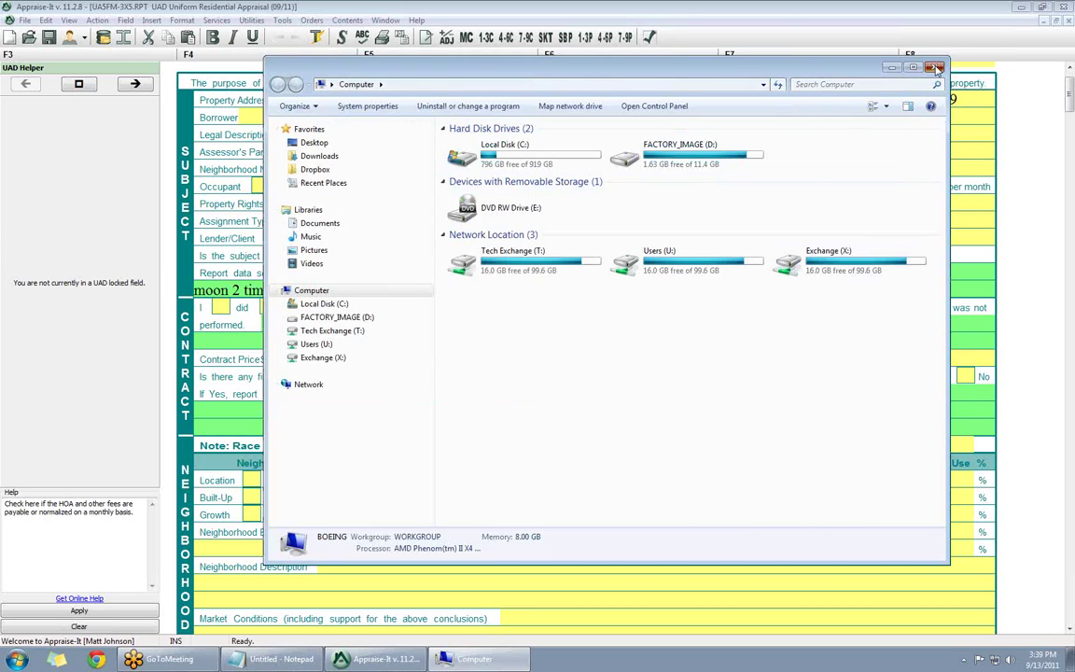
click(935, 66)
click(1020, 7)
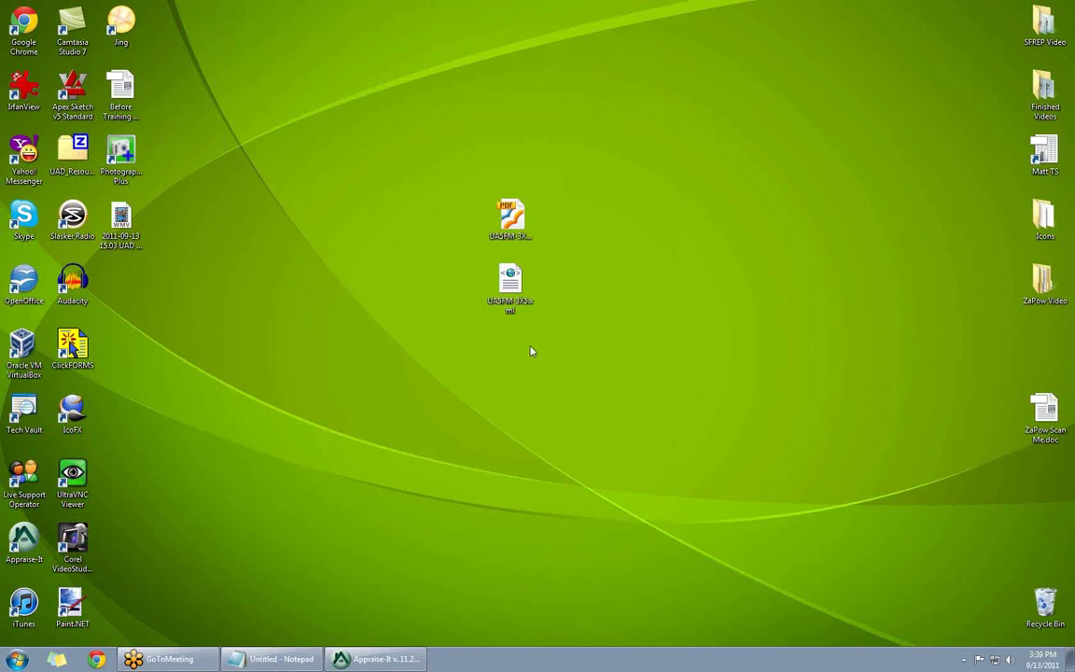
click(359, 663)
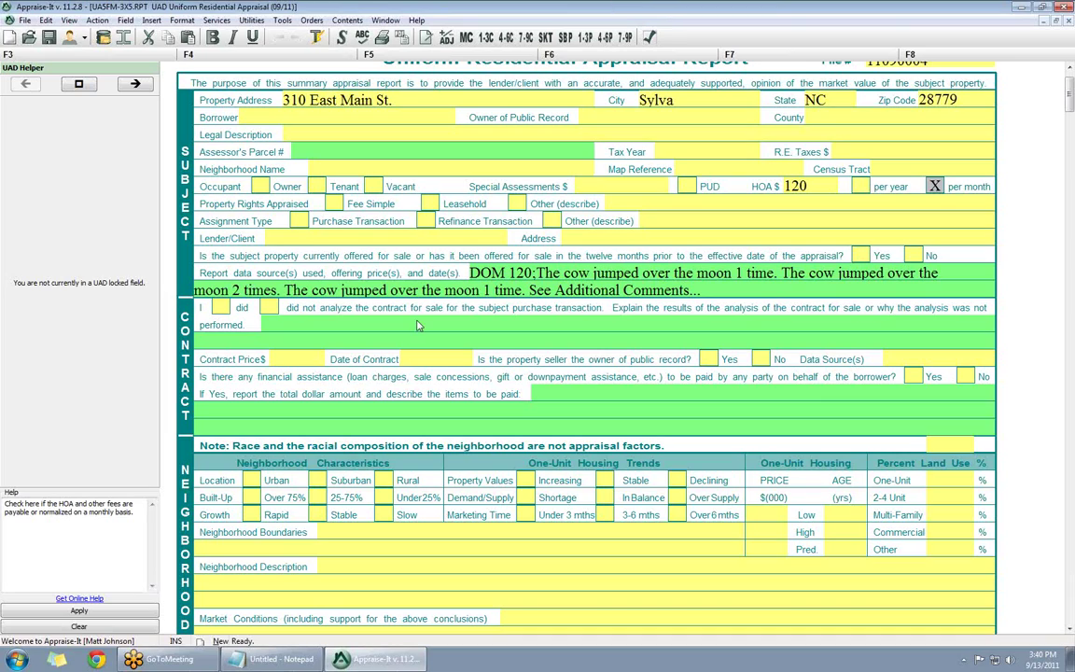
click(98, 660)
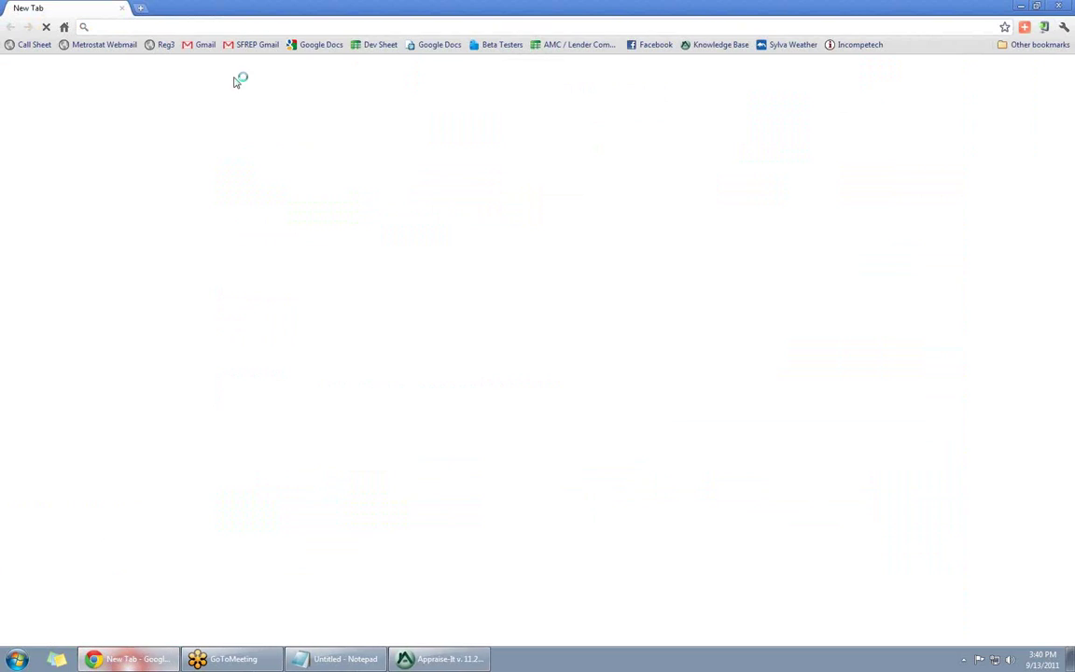
text(www.sfrep.com)
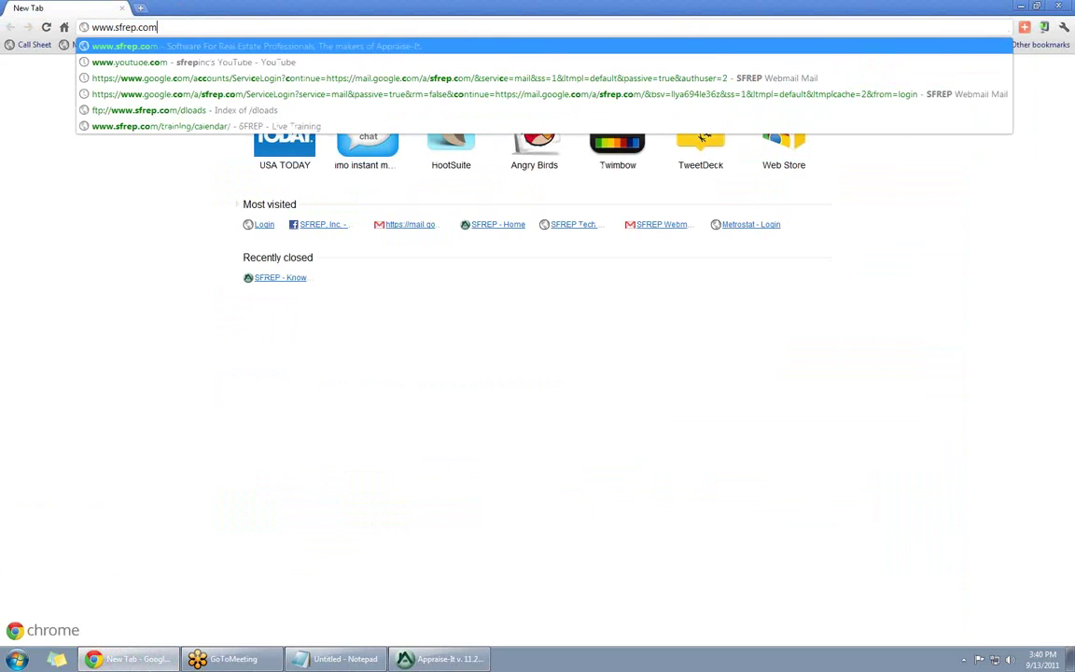
key(Return)
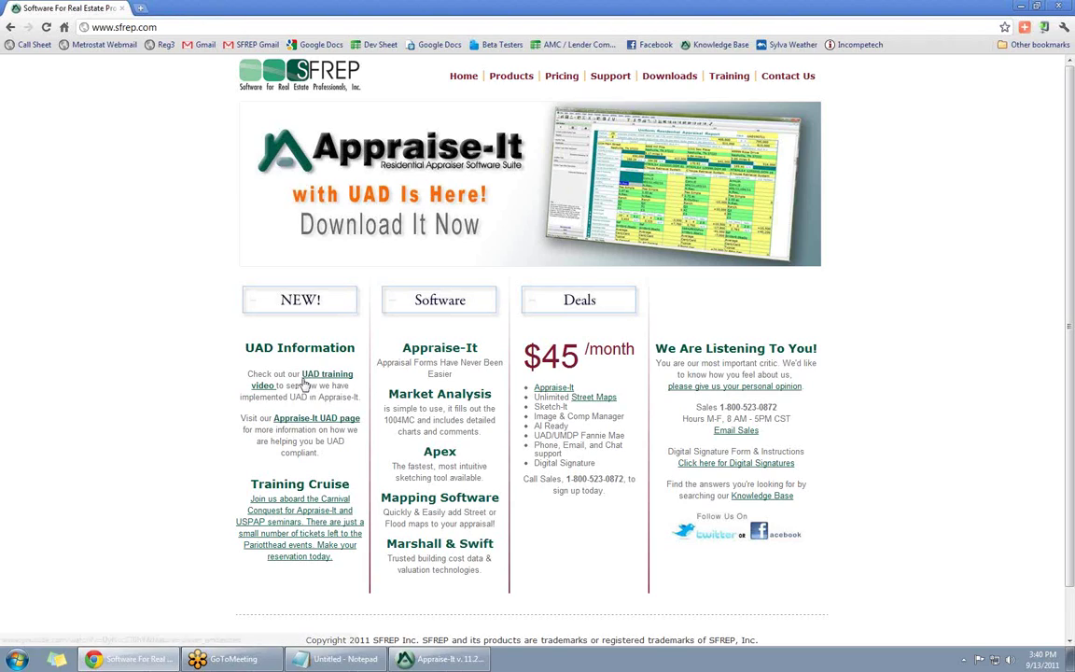
click(727, 79)
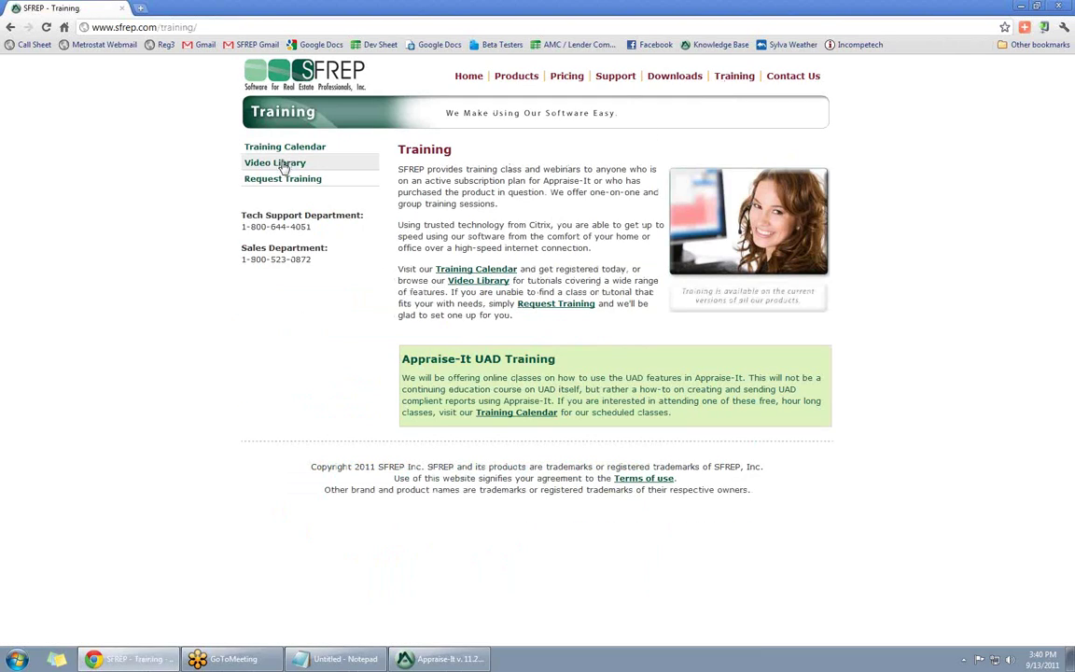
click(285, 164)
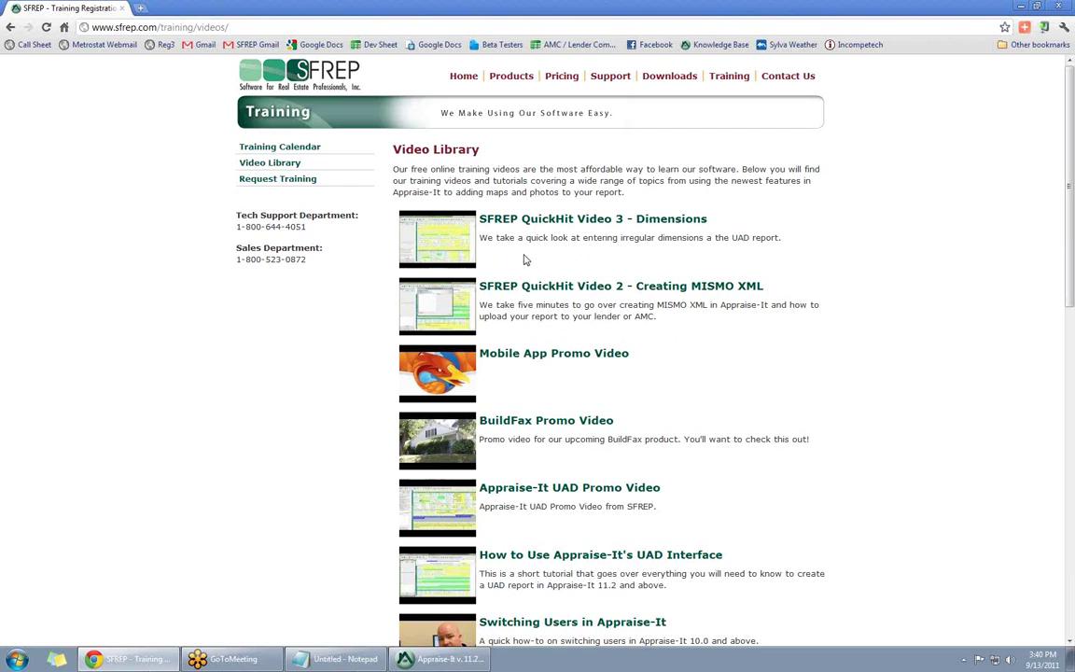
click(1068, 6)
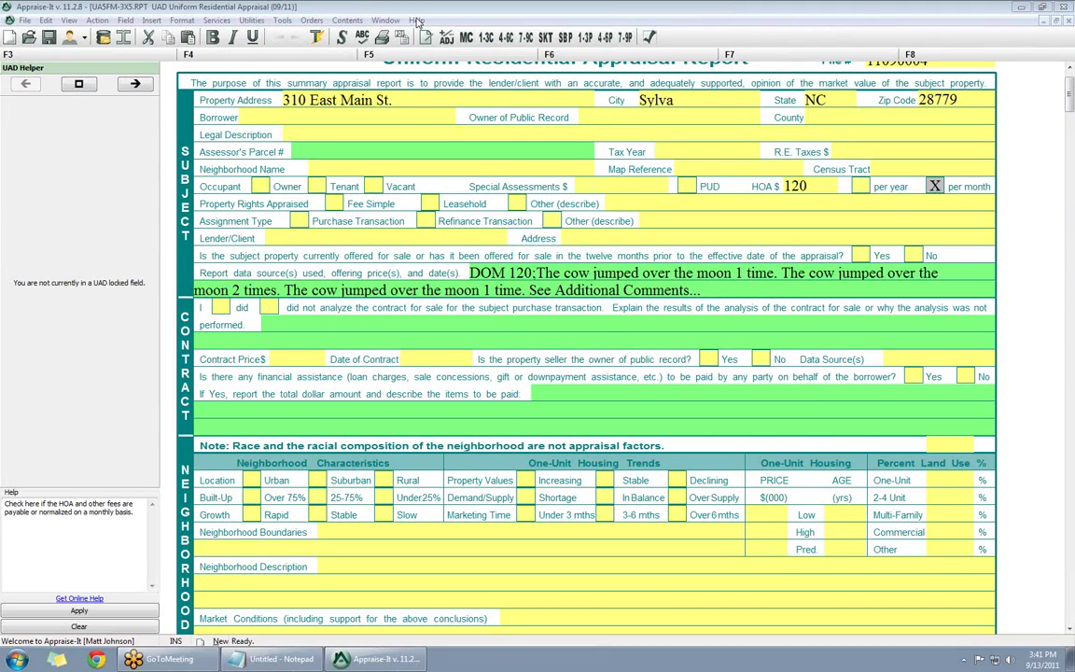
- Open the SFREP on Twitter link from Appraise-It's Help menu
click(416, 19)
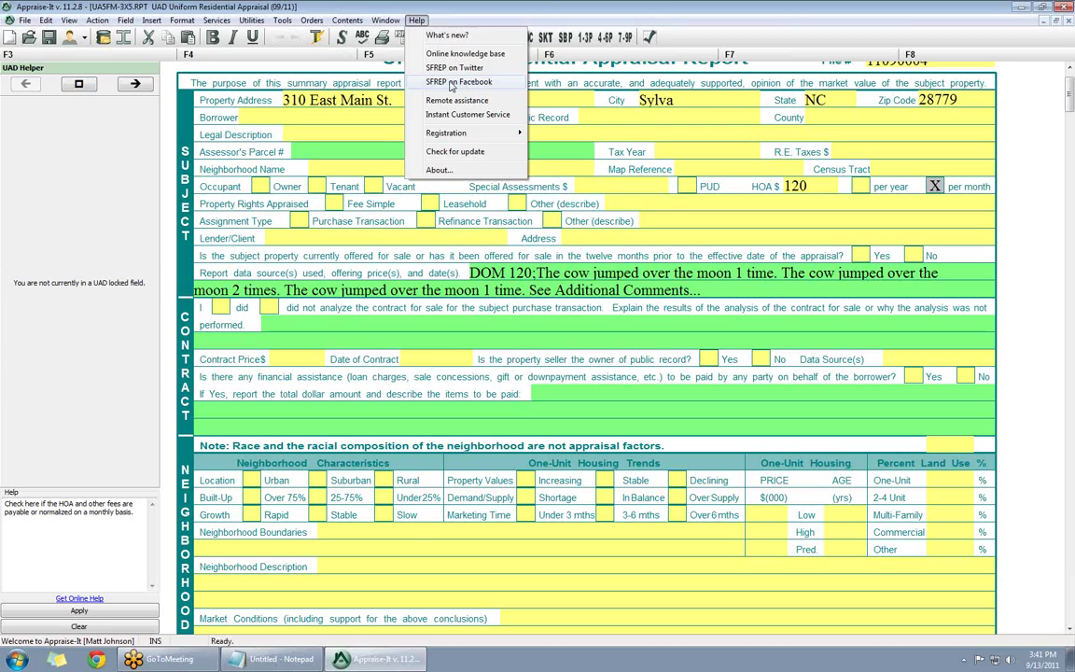
click(466, 68)
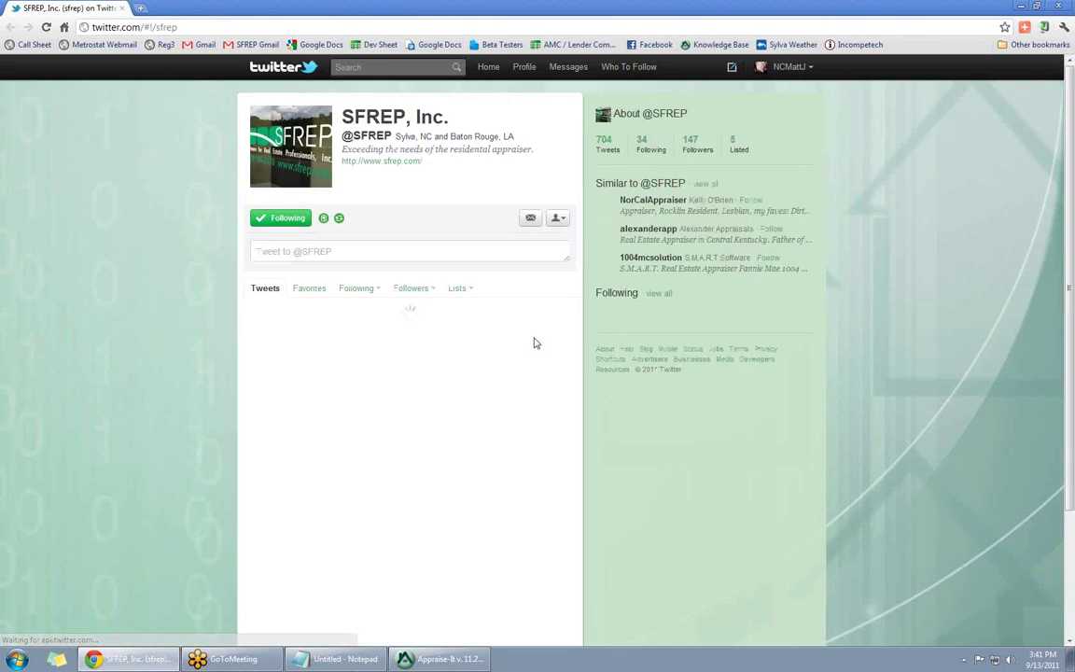
- Scroll through the SFREP tweets, then close the Chrome browser
scroll(328, 457, down, 3)
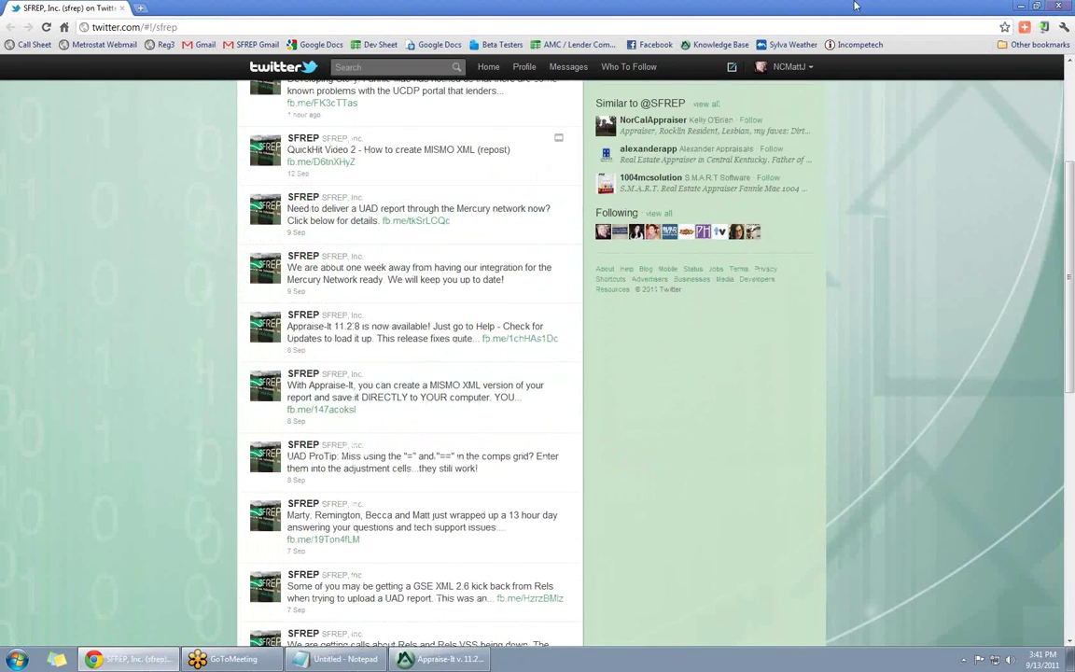
click(1056, 7)
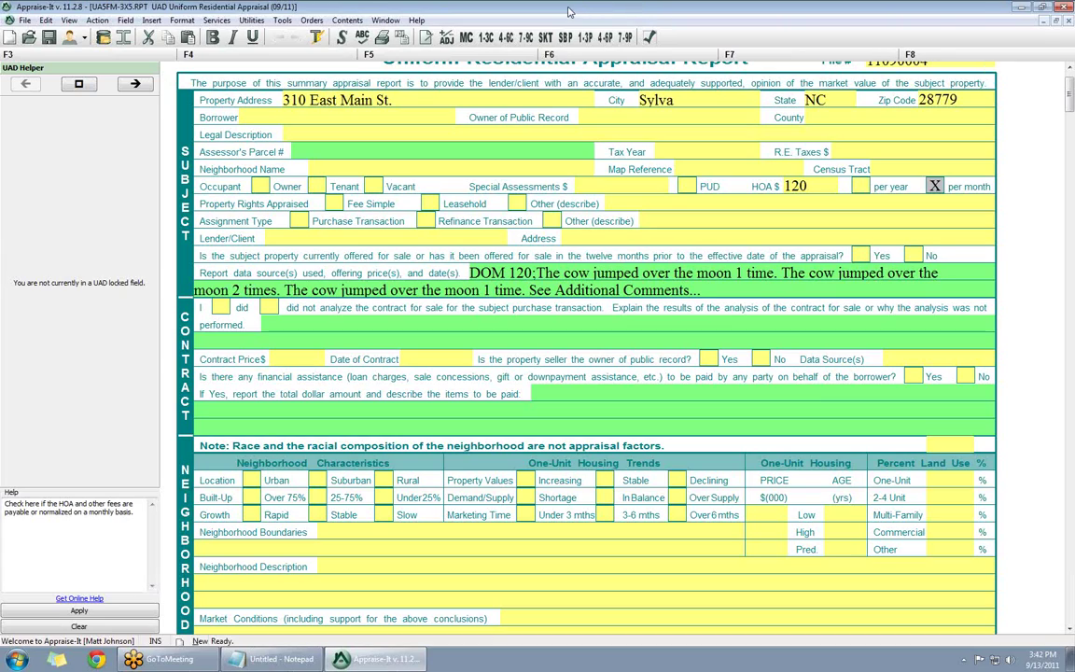
click(416, 20)
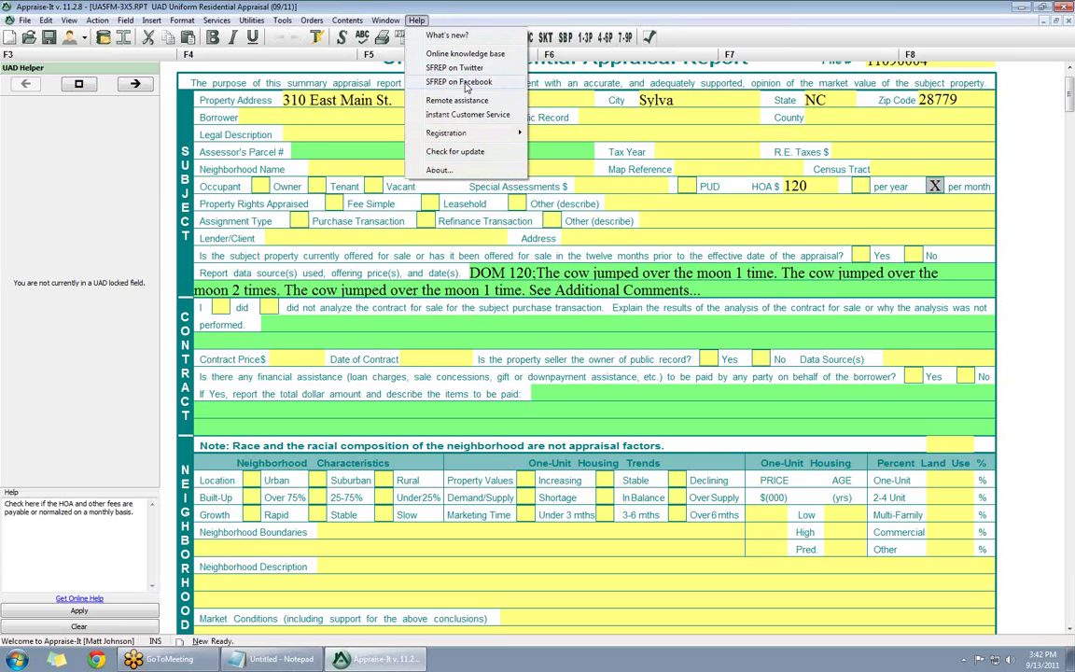
click(458, 5)
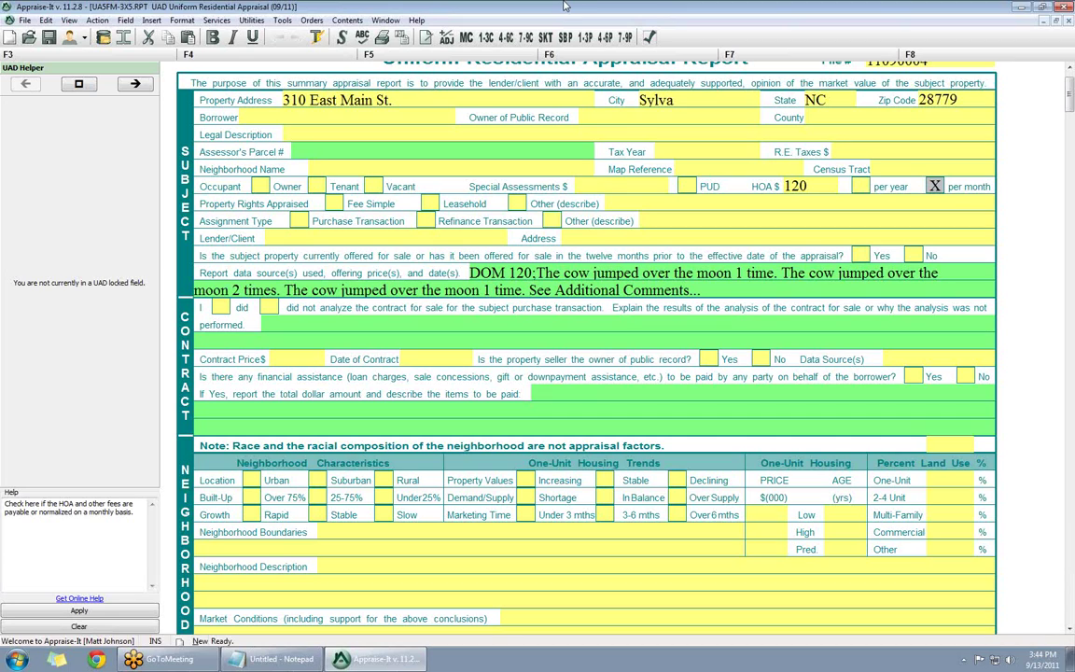
scroll(466, 323, down, 15)
scroll(467, 323, down, 15)
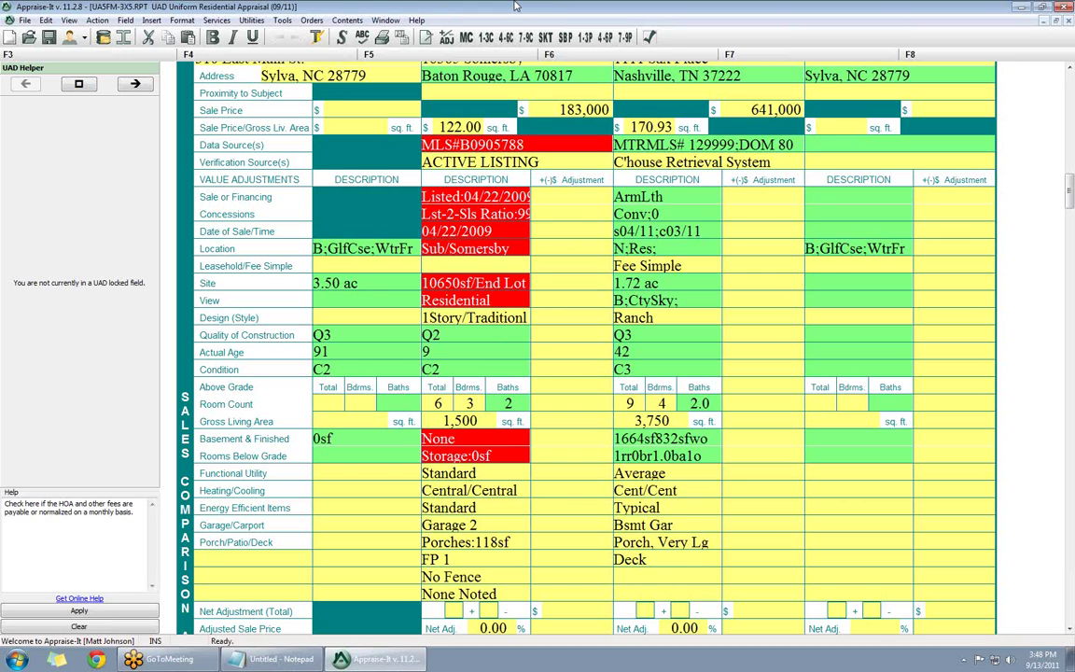
scroll(623, 152, up, 2)
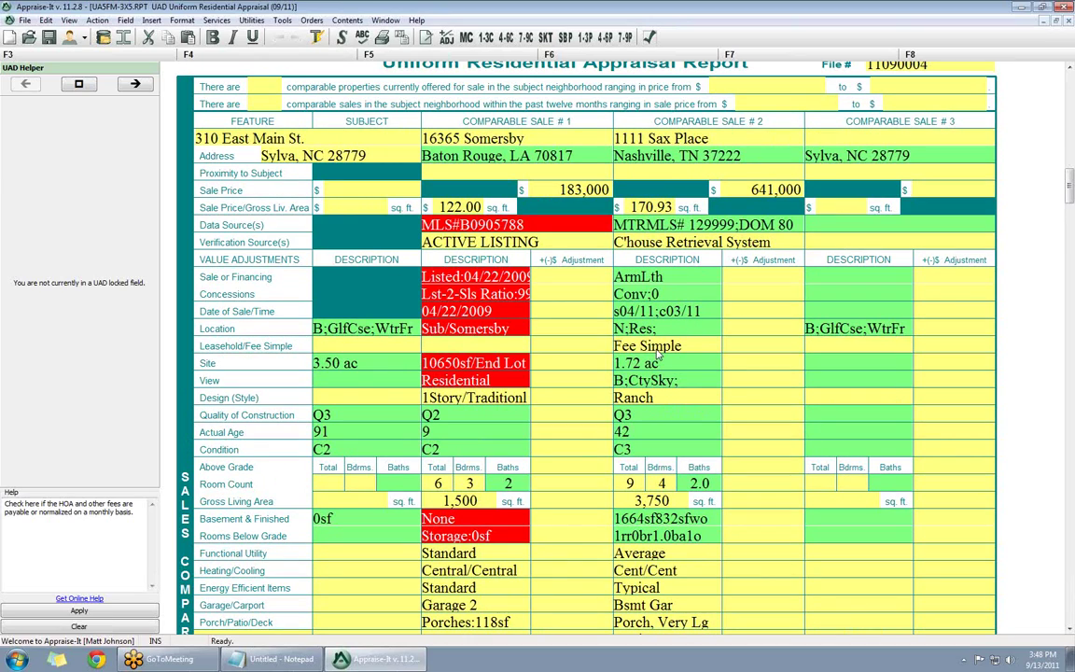
scroll(812, 172, down, 1)
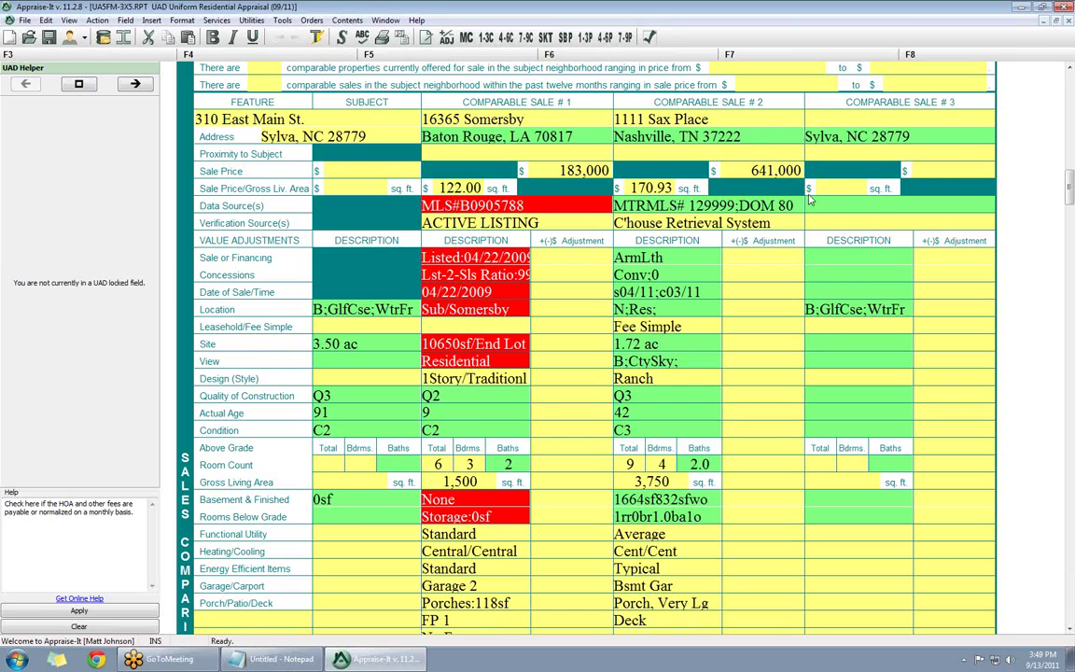
- Set Comp #3's Sale or Financing sale type to Listing in the UAD Helper
click(863, 258)
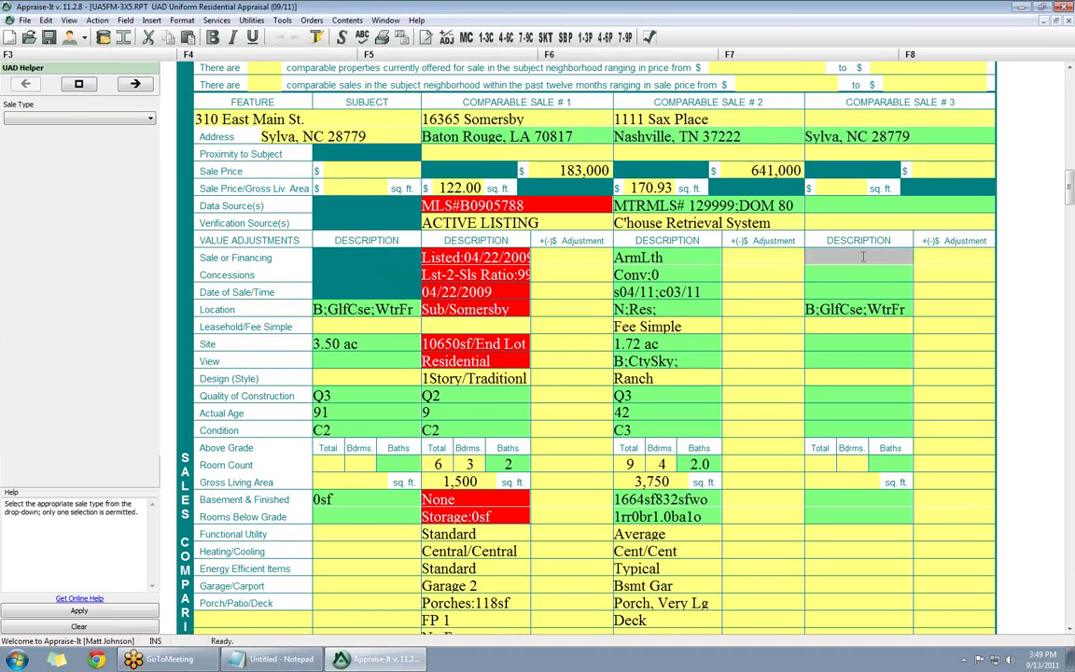
click(49, 119)
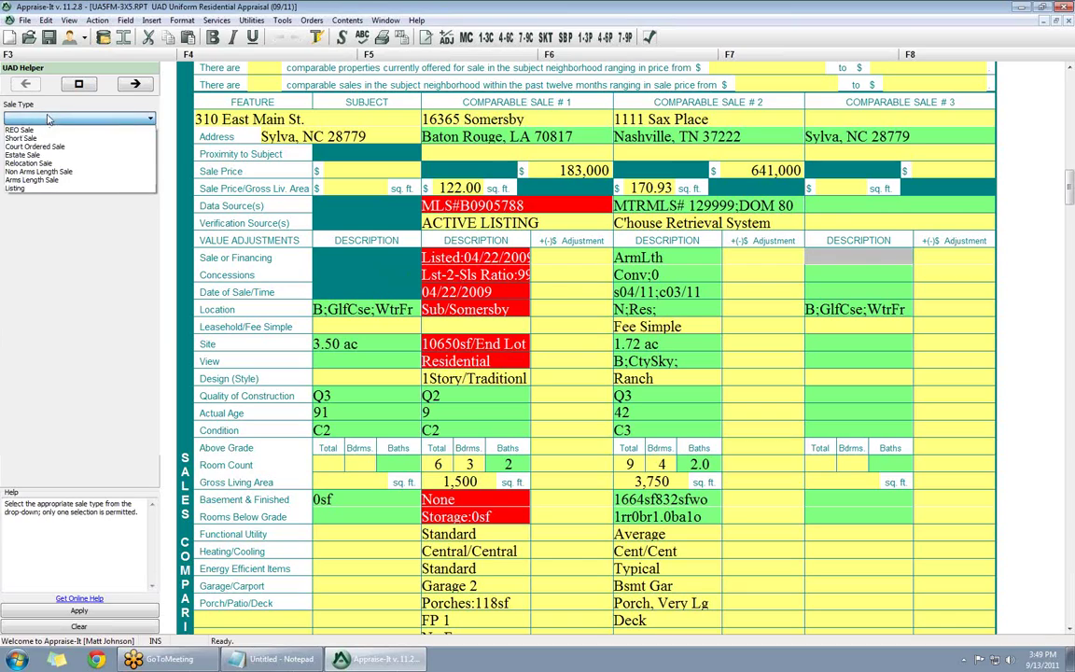
click(31, 190)
key(Return)
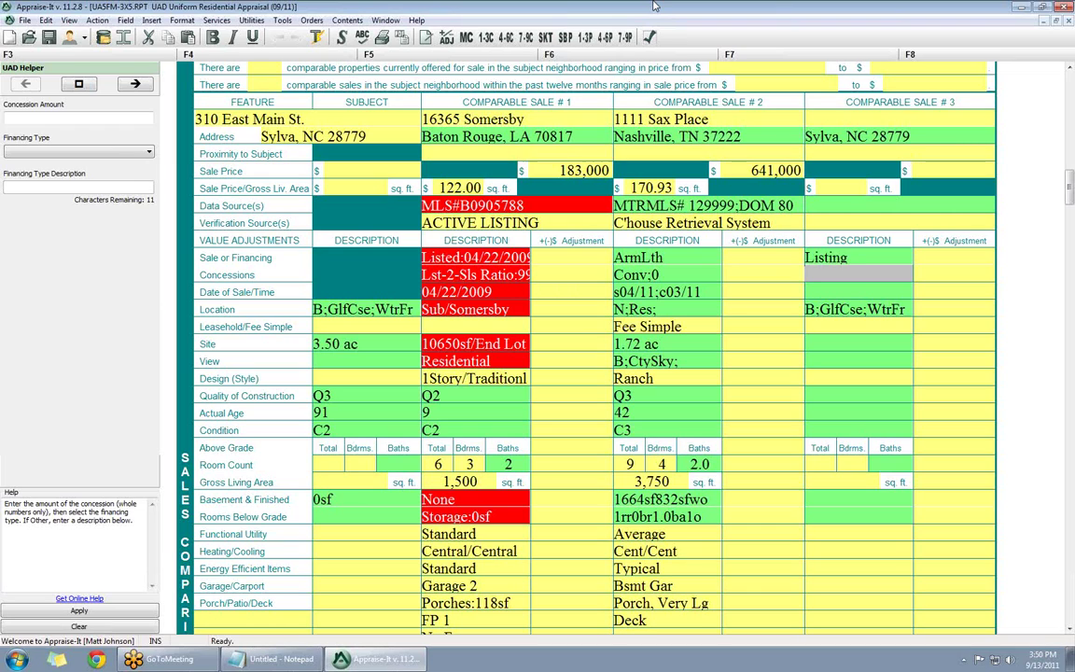
scroll(795, 301, up, 15)
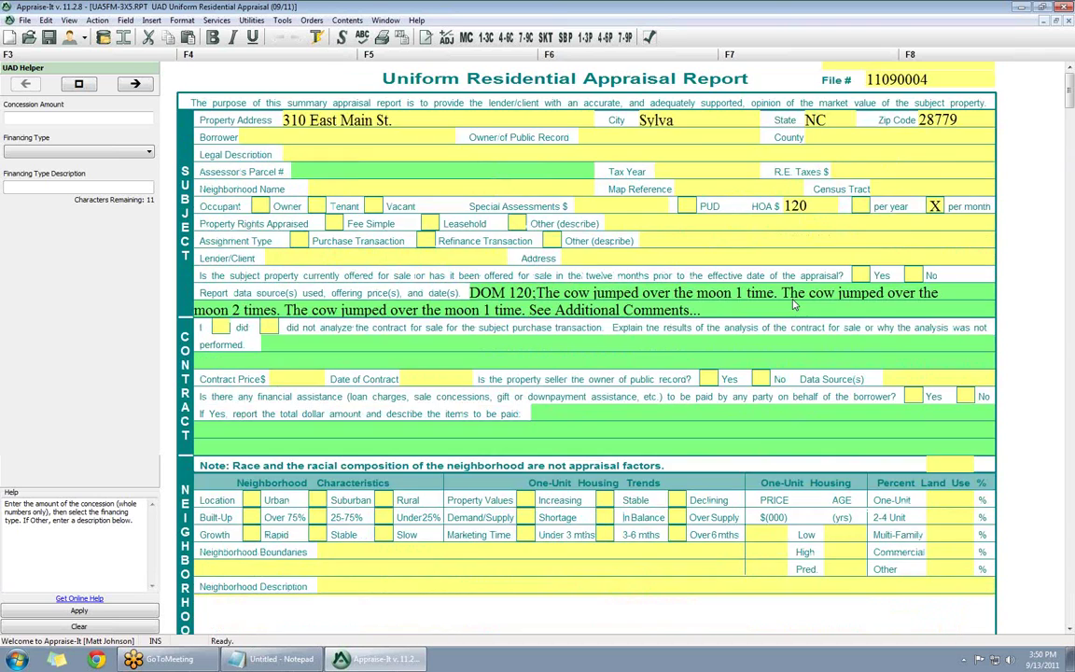
scroll(795, 301, down, 5)
scroll(795, 302, down, 5)
- Rate the subject's overall condition C2 in the UAD Helper
click(709, 331)
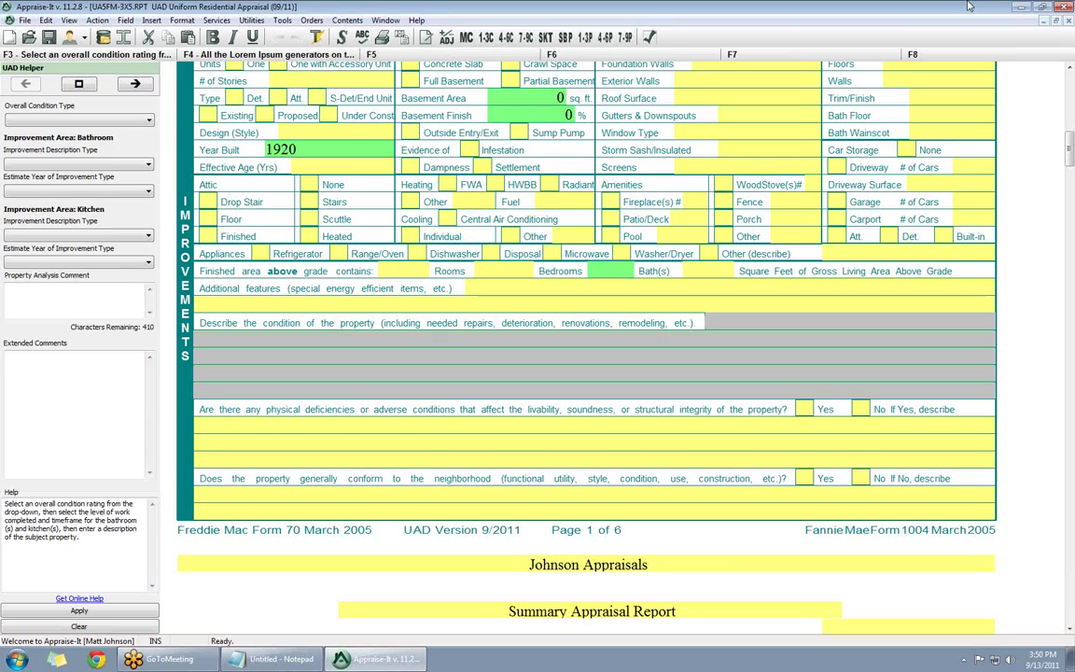
click(56, 122)
click(40, 142)
- Mark both bathroom and kitchen as Not Updated and begin the property analysis comment
click(71, 165)
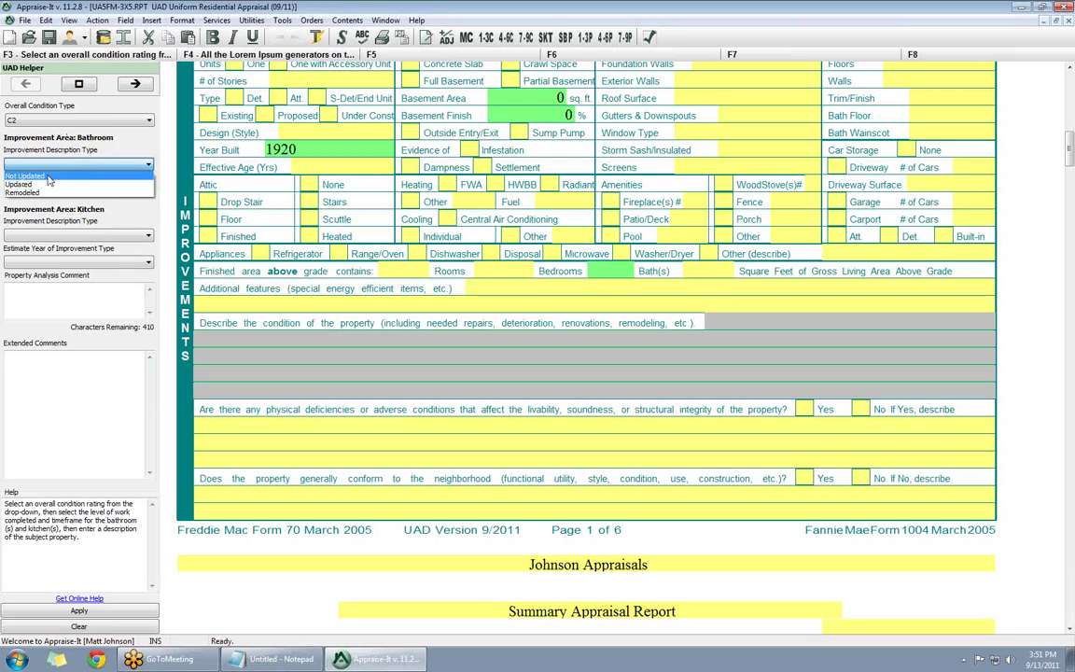
click(48, 177)
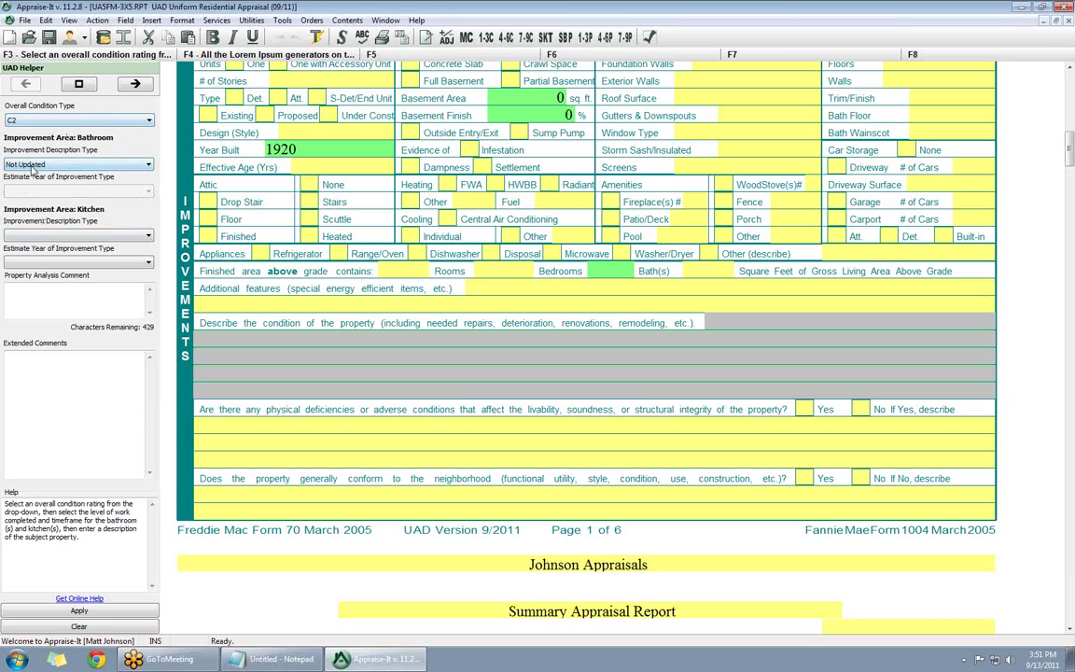
click(44, 236)
click(44, 236)
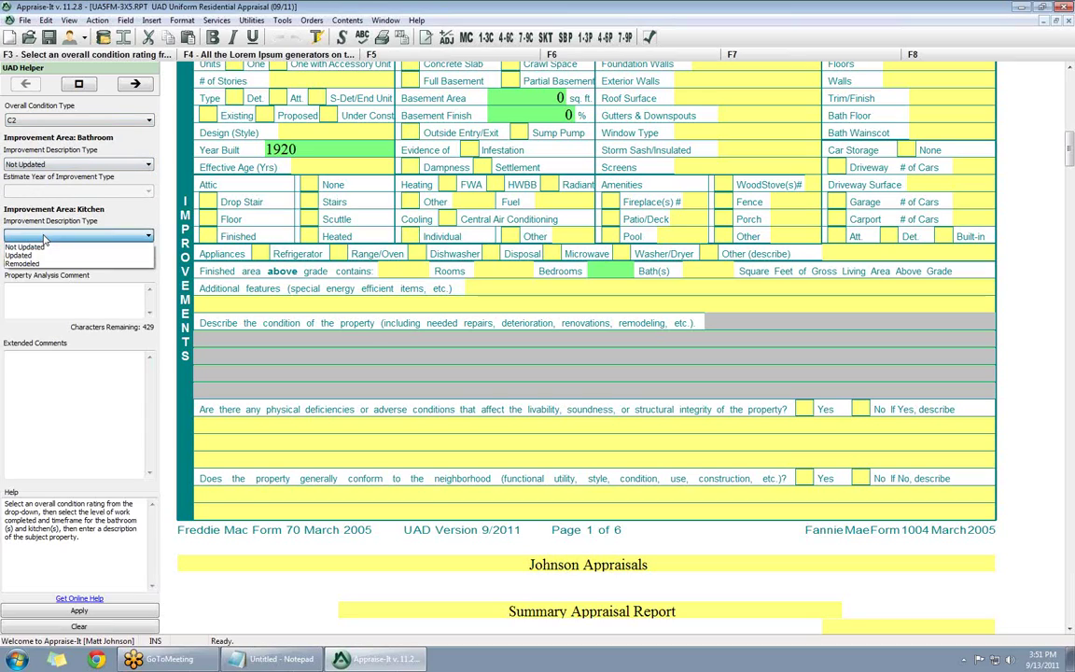
click(42, 245)
click(31, 298)
- Enter 'Comments.' as the Property Analysis Comment and apply it to the condition description
text(Comm)
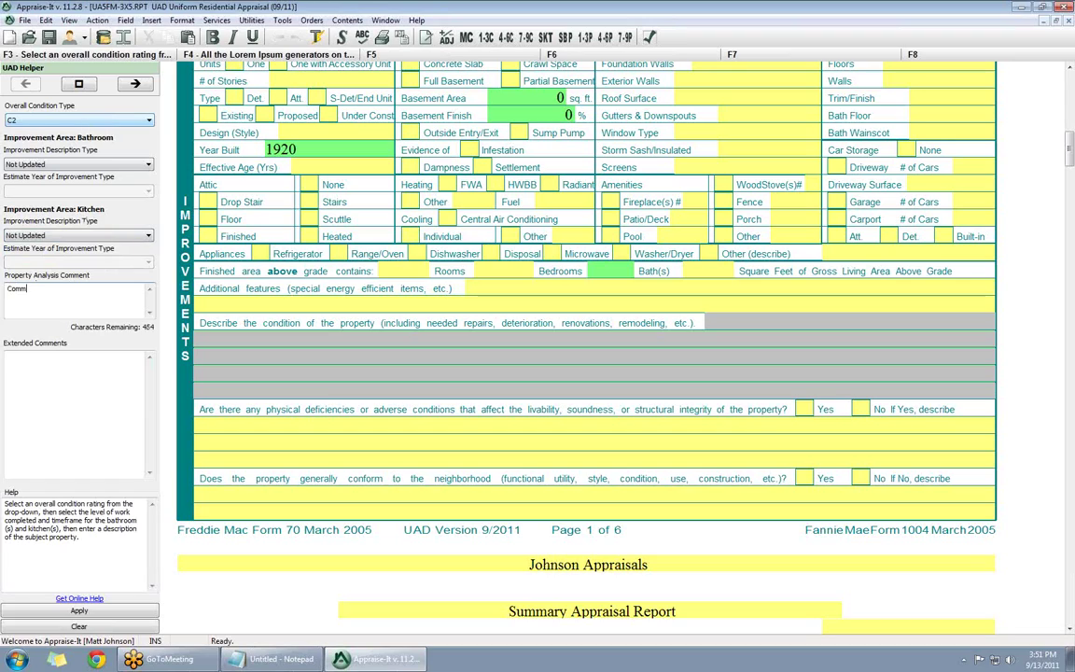
text(ents.)
click(78, 610)
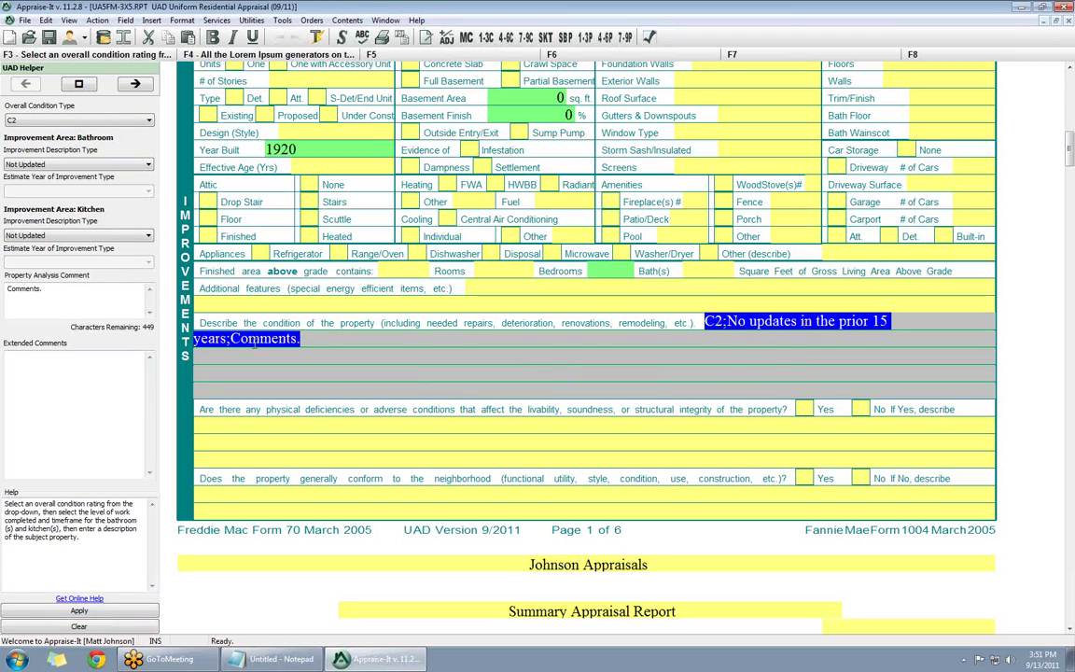
click(727, 321)
- Select the inserted condition description text in the form to review it
drag(728, 321, 228, 339)
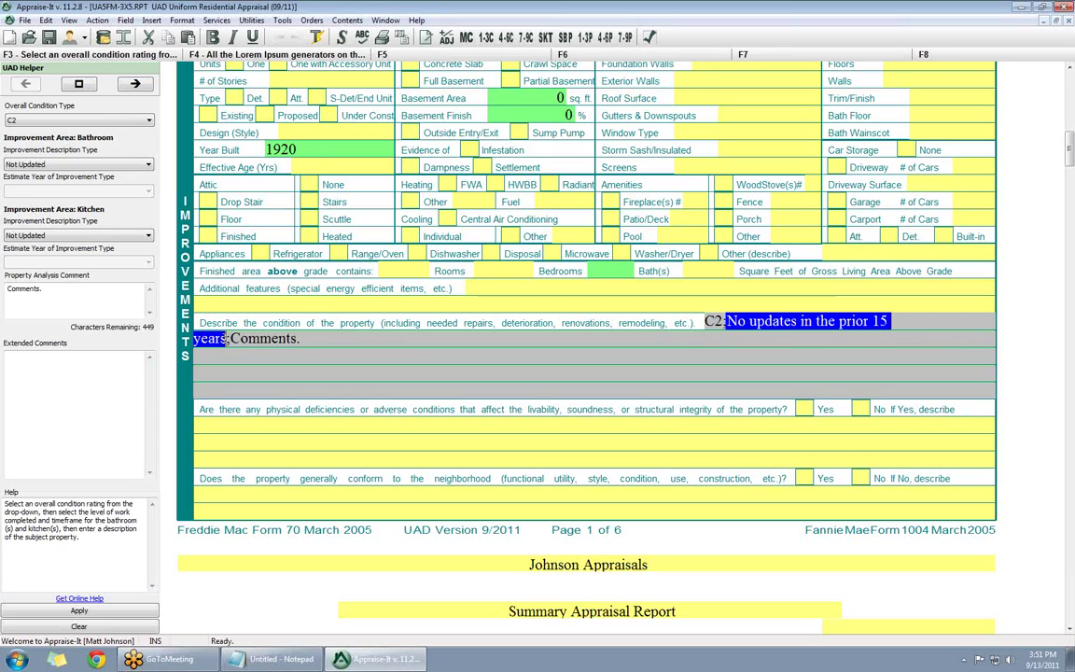
click(745, 352)
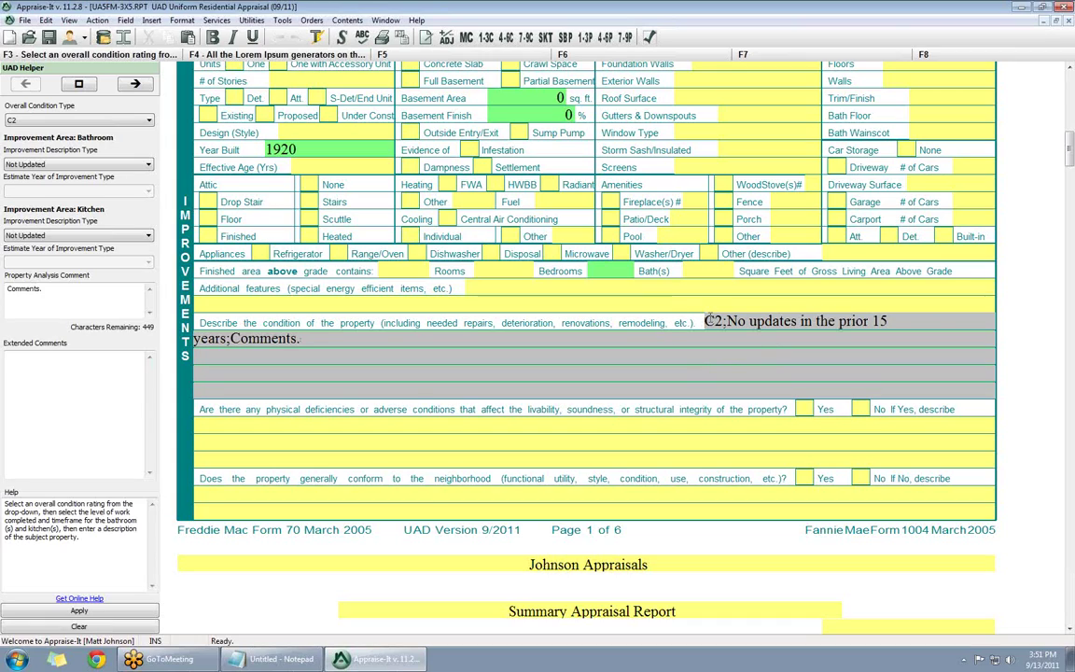
key(ctrl+a)
click(799, 349)
double_click(317, 7)
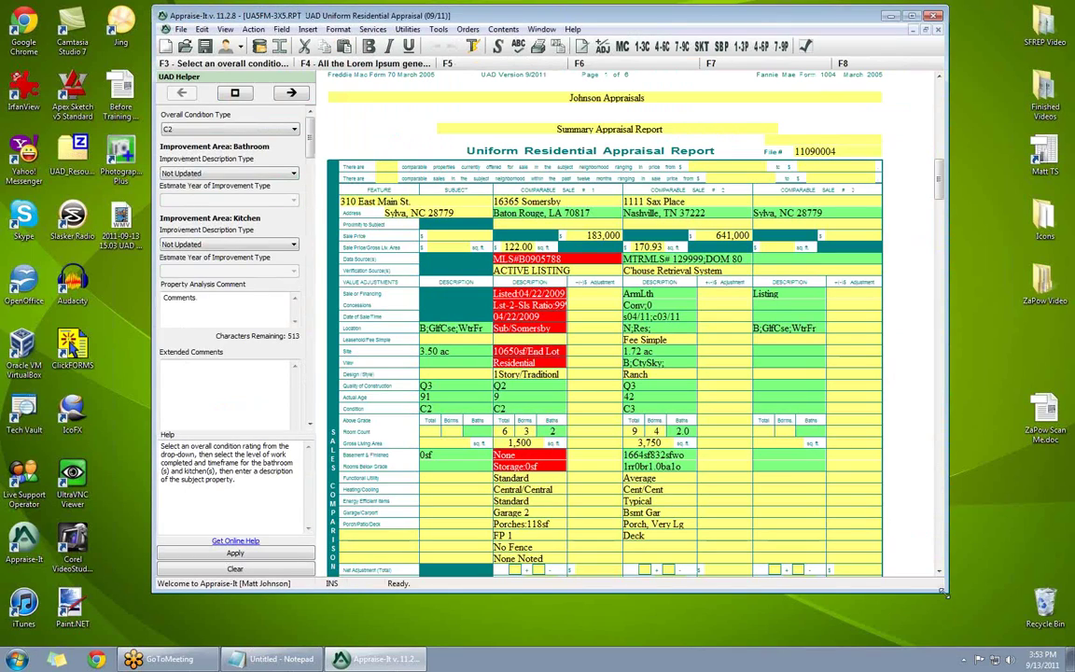
drag(945, 591, 920, 523)
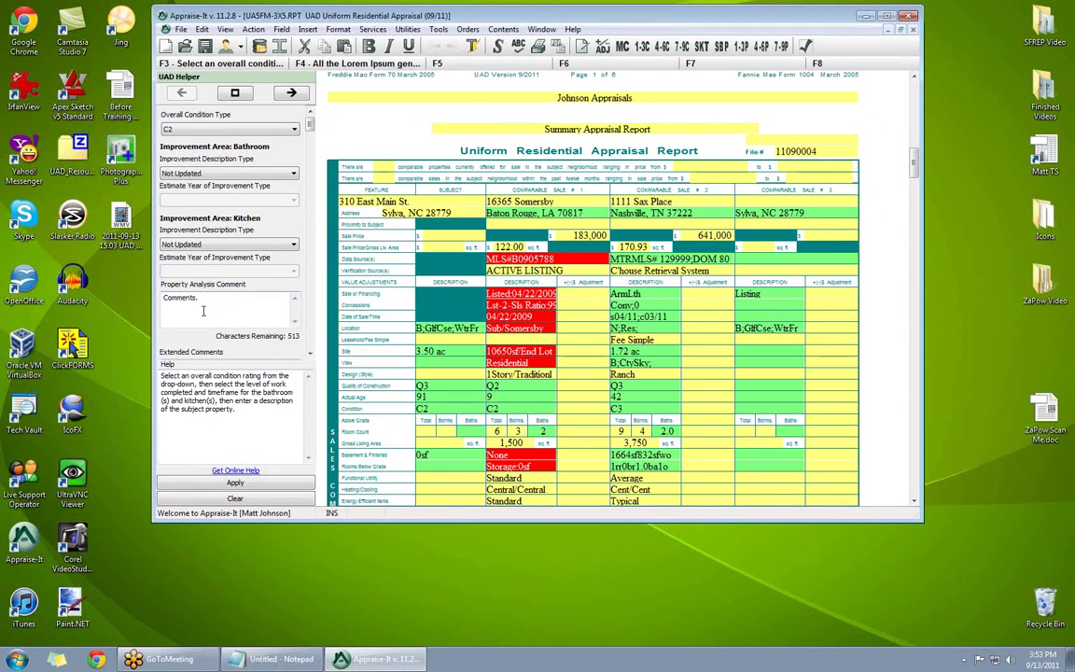
scroll(311, 125, down, 5)
scroll(314, 126, up, 5)
scroll(313, 126, down, 5)
scroll(317, 127, up, 5)
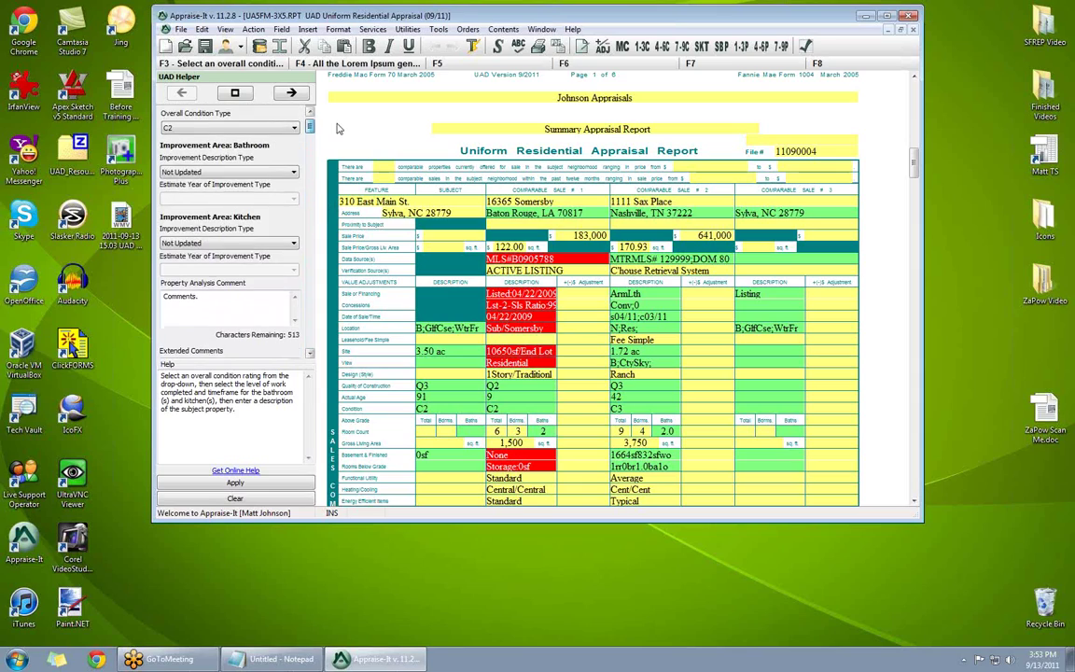
drag(309, 126, 309, 338)
click(235, 252)
drag(504, 22, 348, 15)
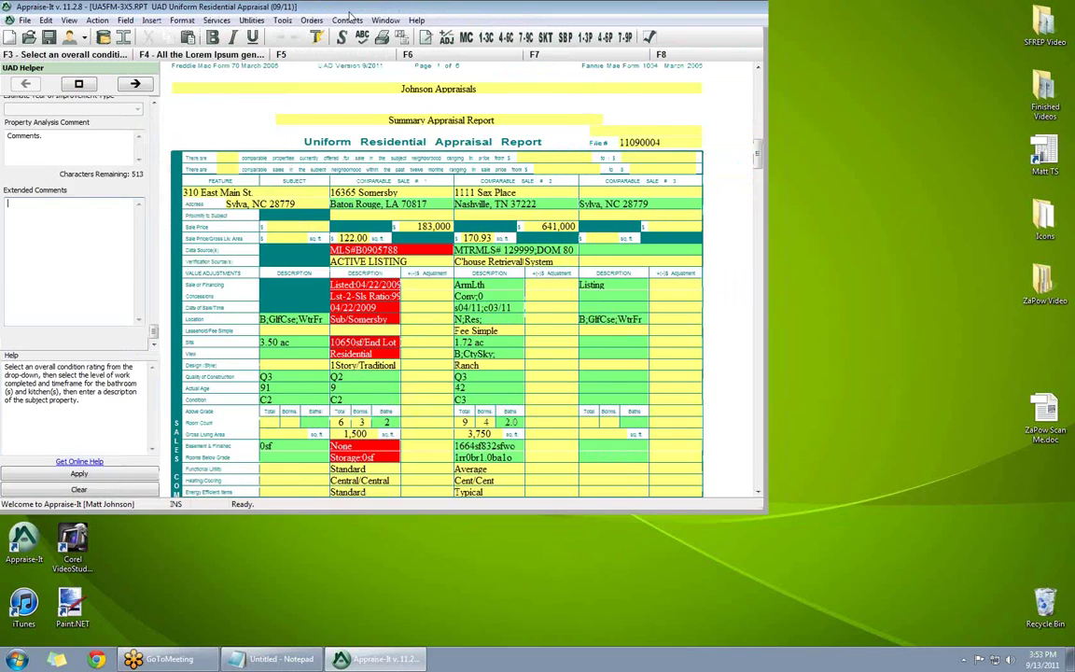
double_click(349, 15)
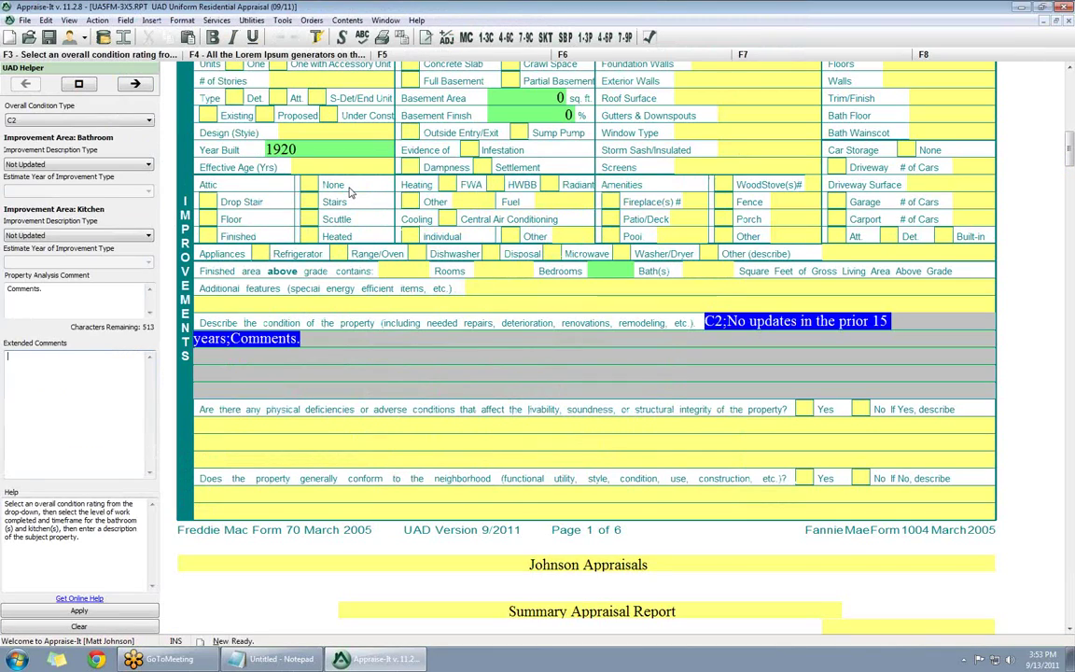